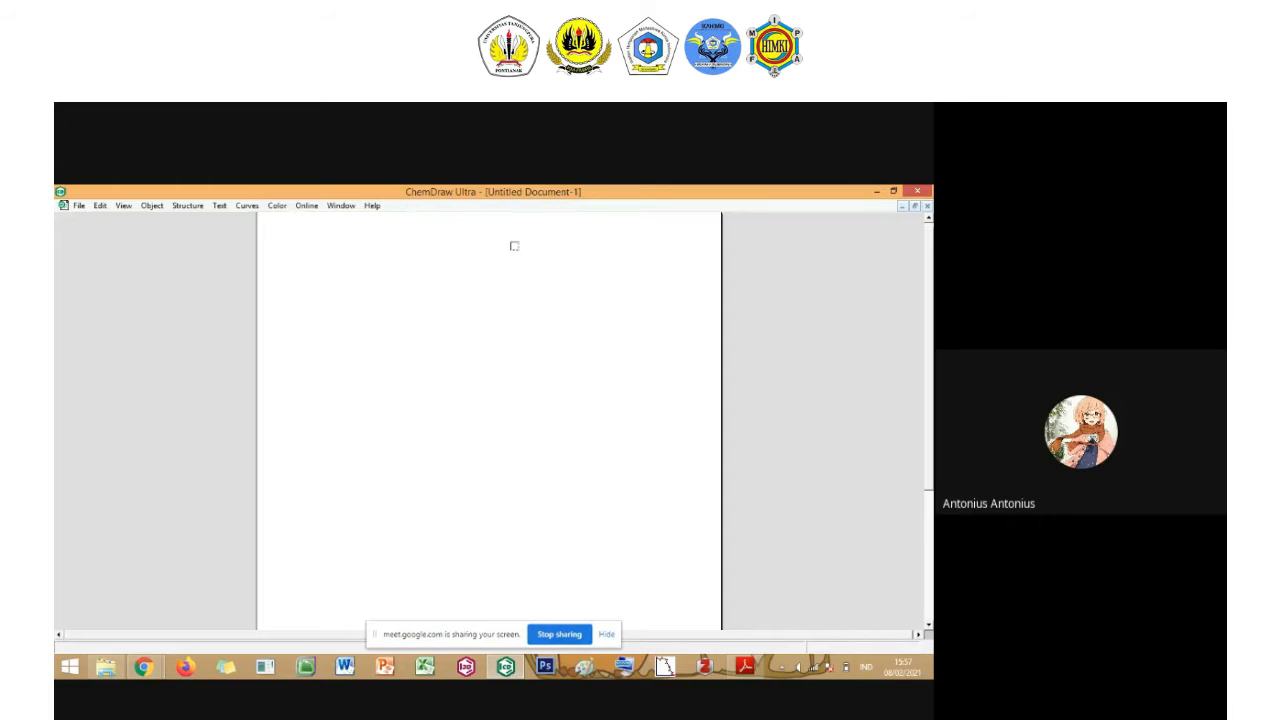
Show the Main and General toolbars, docking the General toolbar beneath the menu bar.
left_click(124, 206)
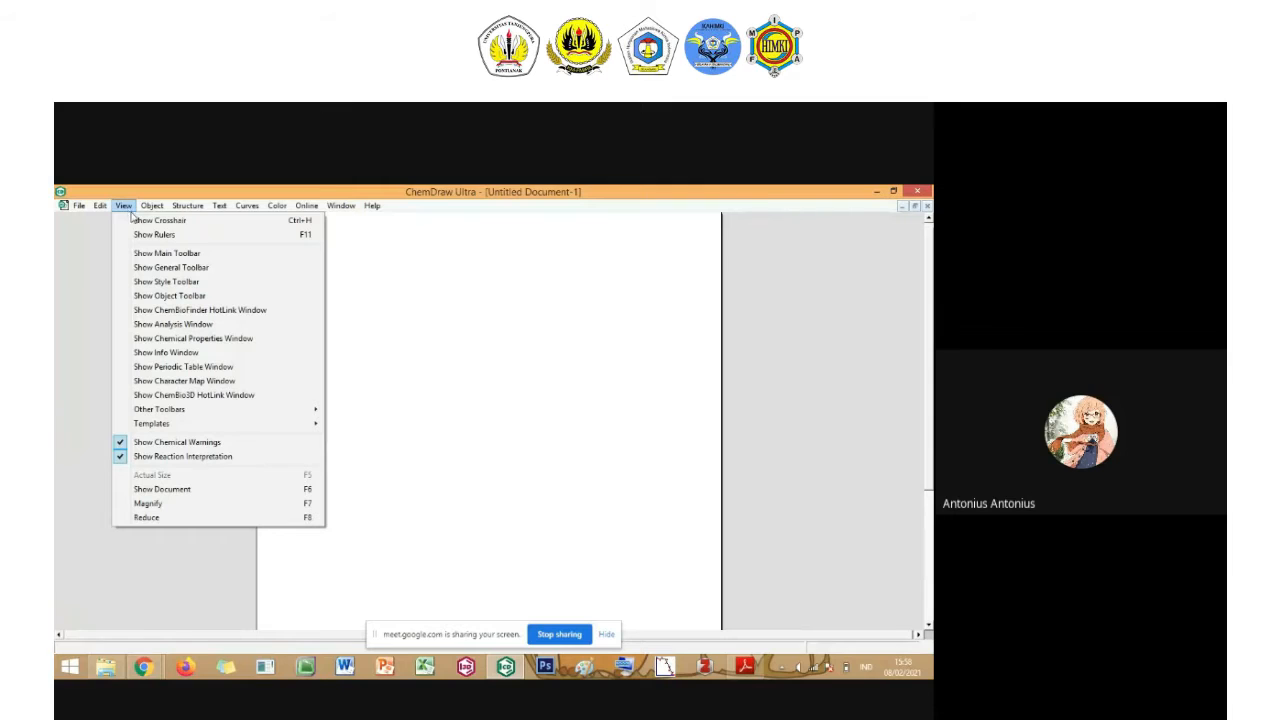
left_click(170, 255)
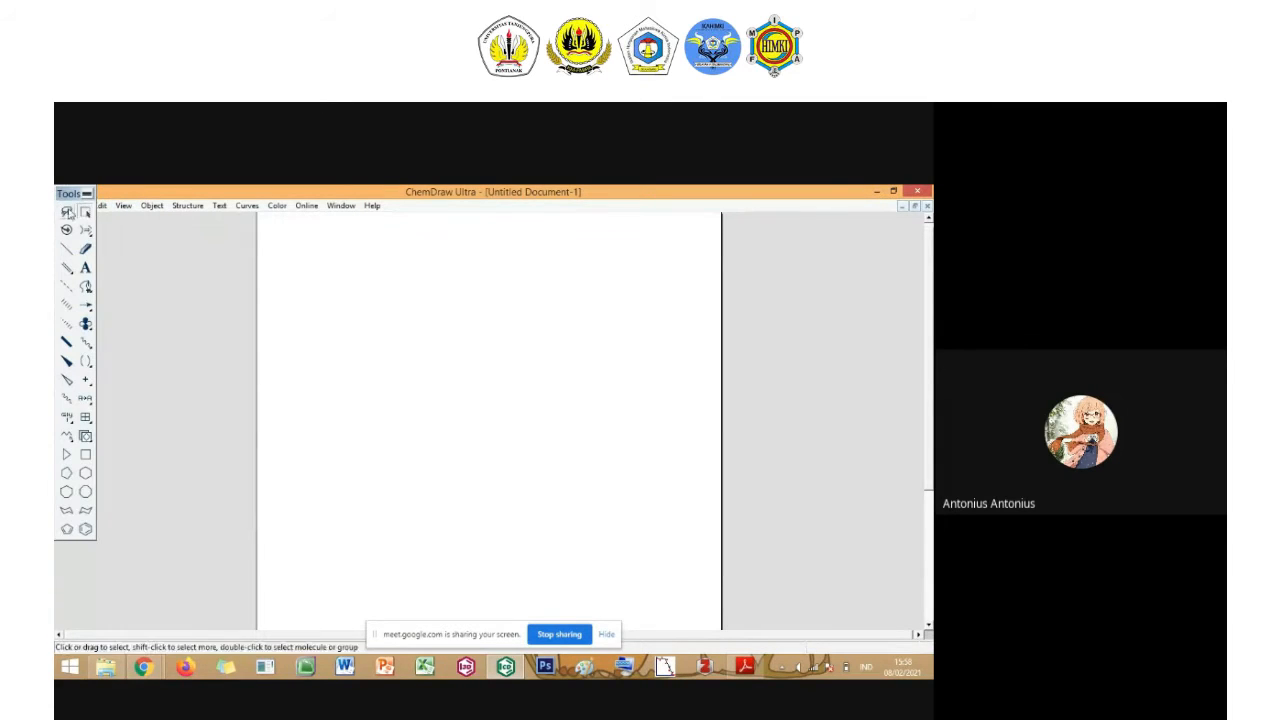
left_click(124, 206)
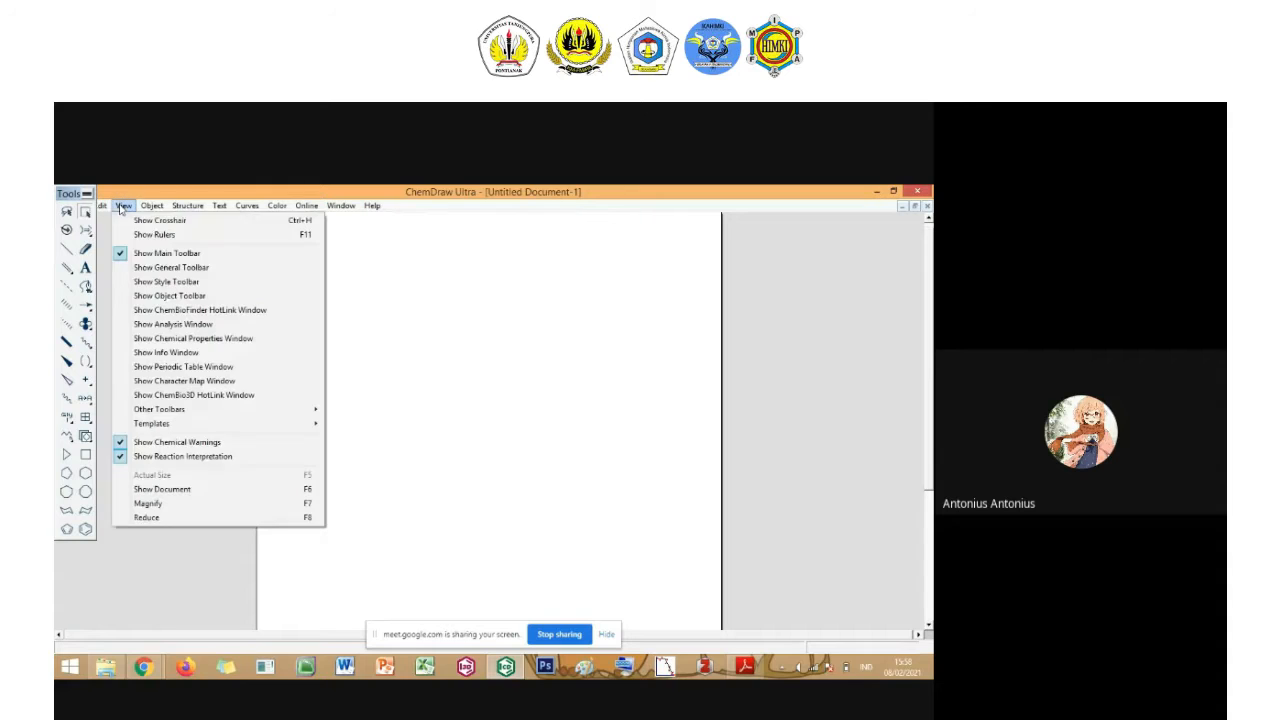
left_click(167, 268)
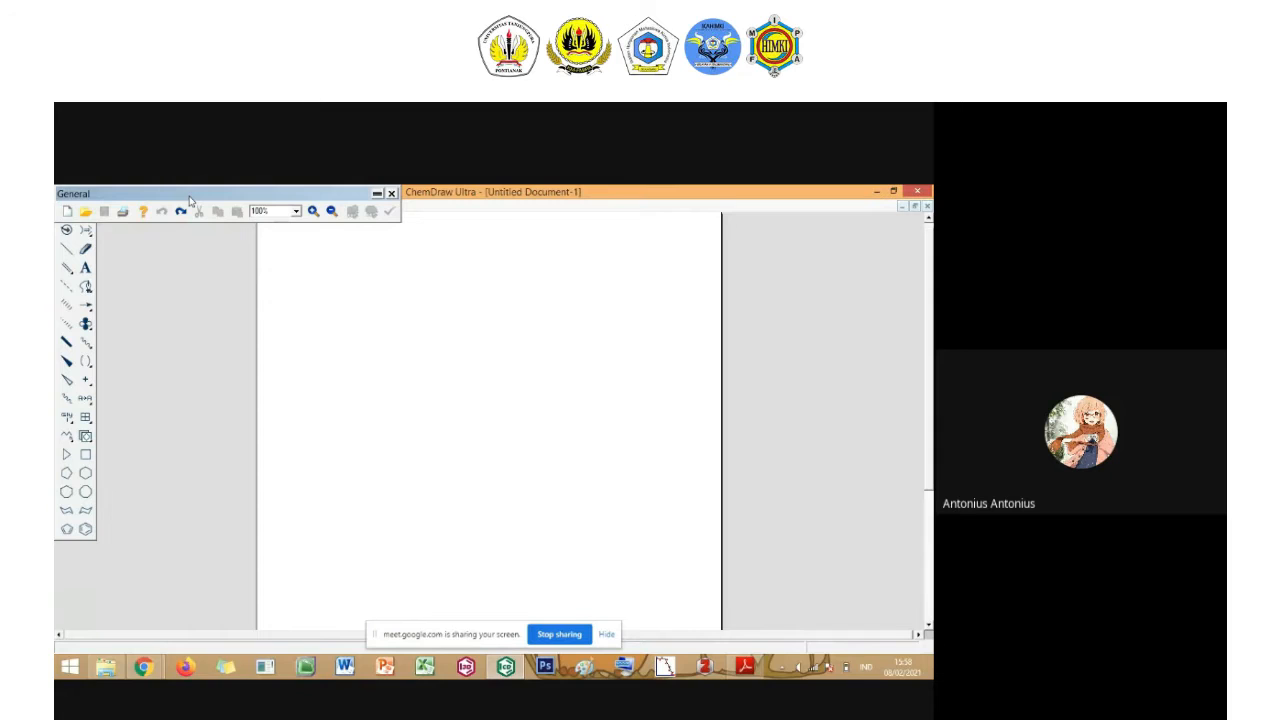
left_click_drag(190, 200, 207, 216)
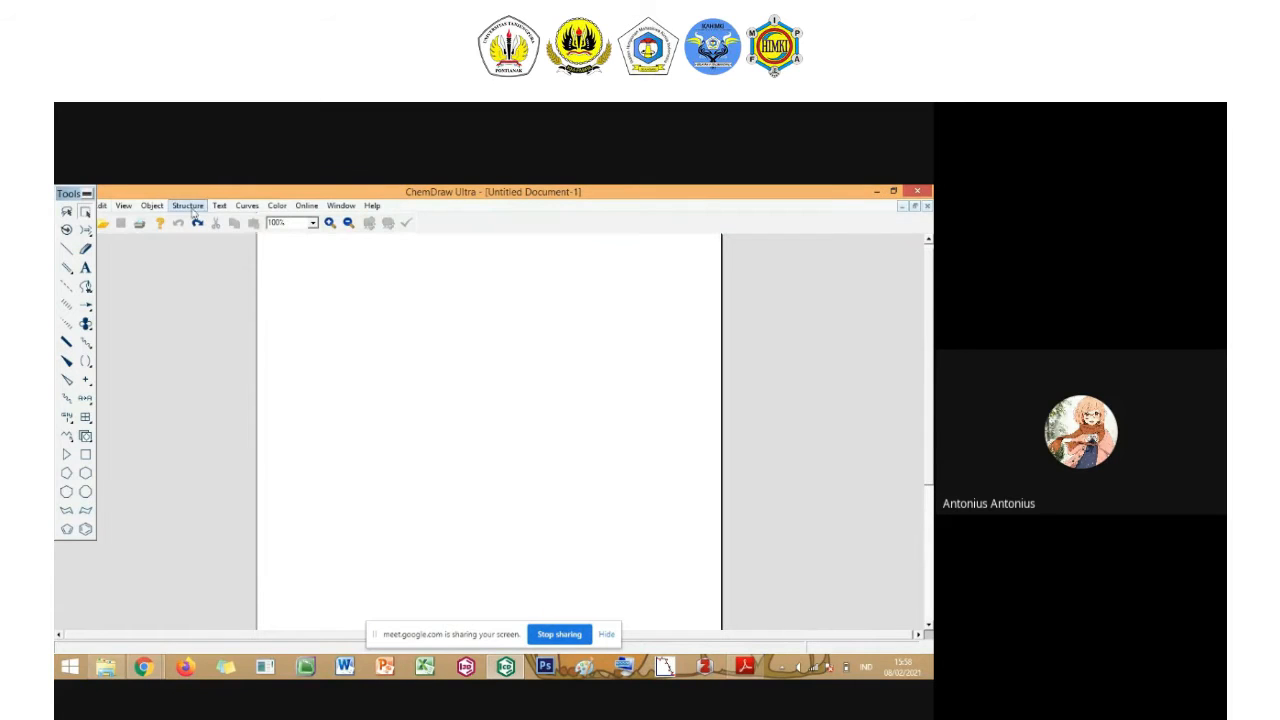
Show the Style toolbar and dock it beside the General toolbar, and dock the Tools palette alongside the document.
left_click(124, 206)
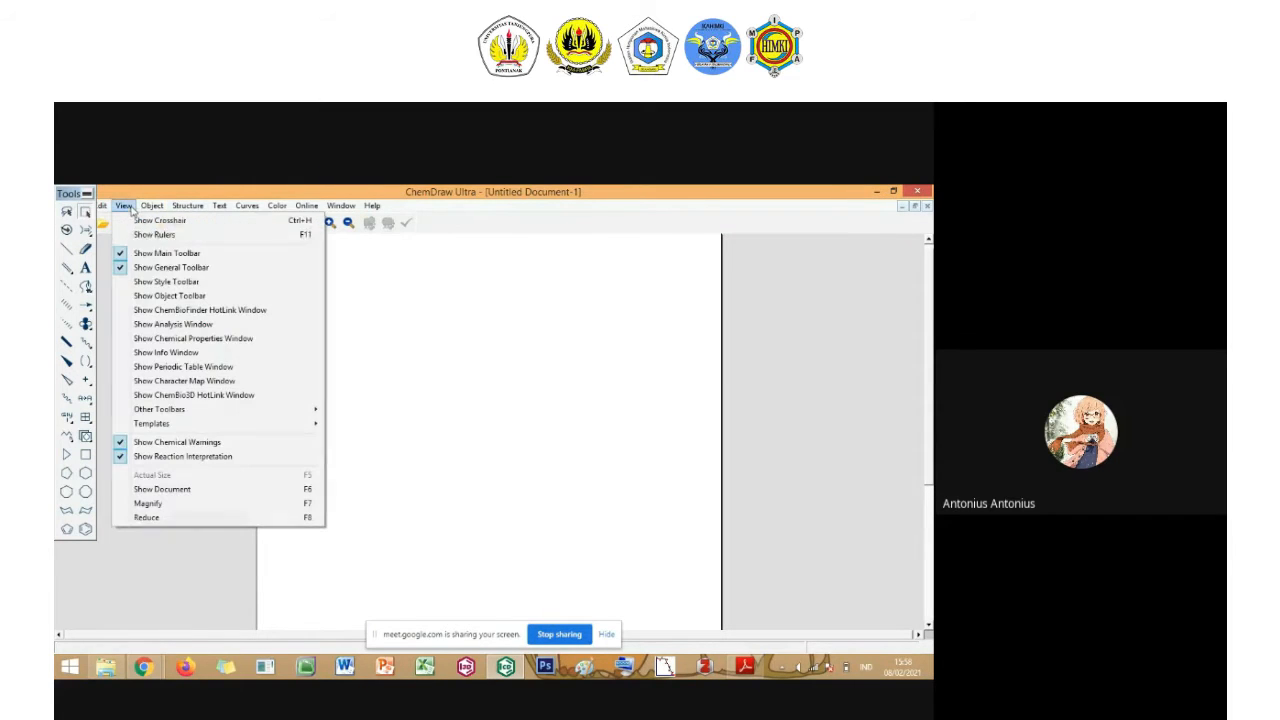
left_click(160, 283)
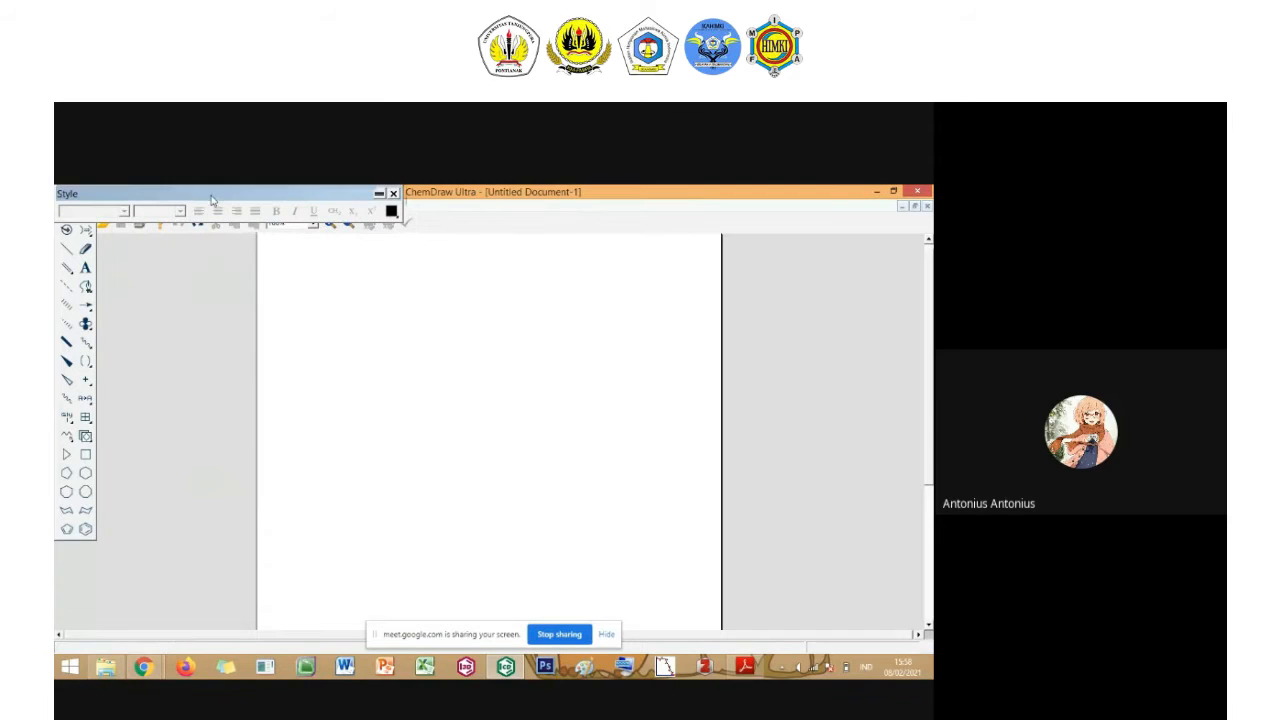
left_click_drag(392, 210, 517, 220)
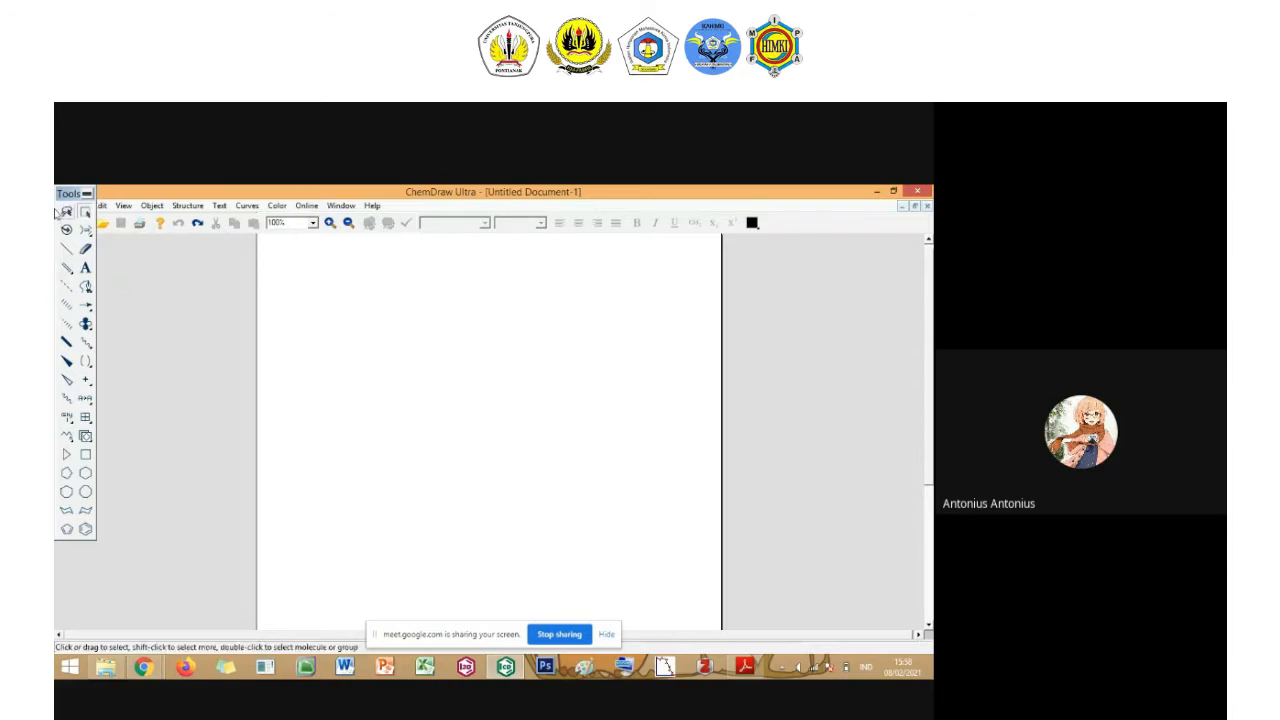
left_click_drag(62, 194, 59, 230)
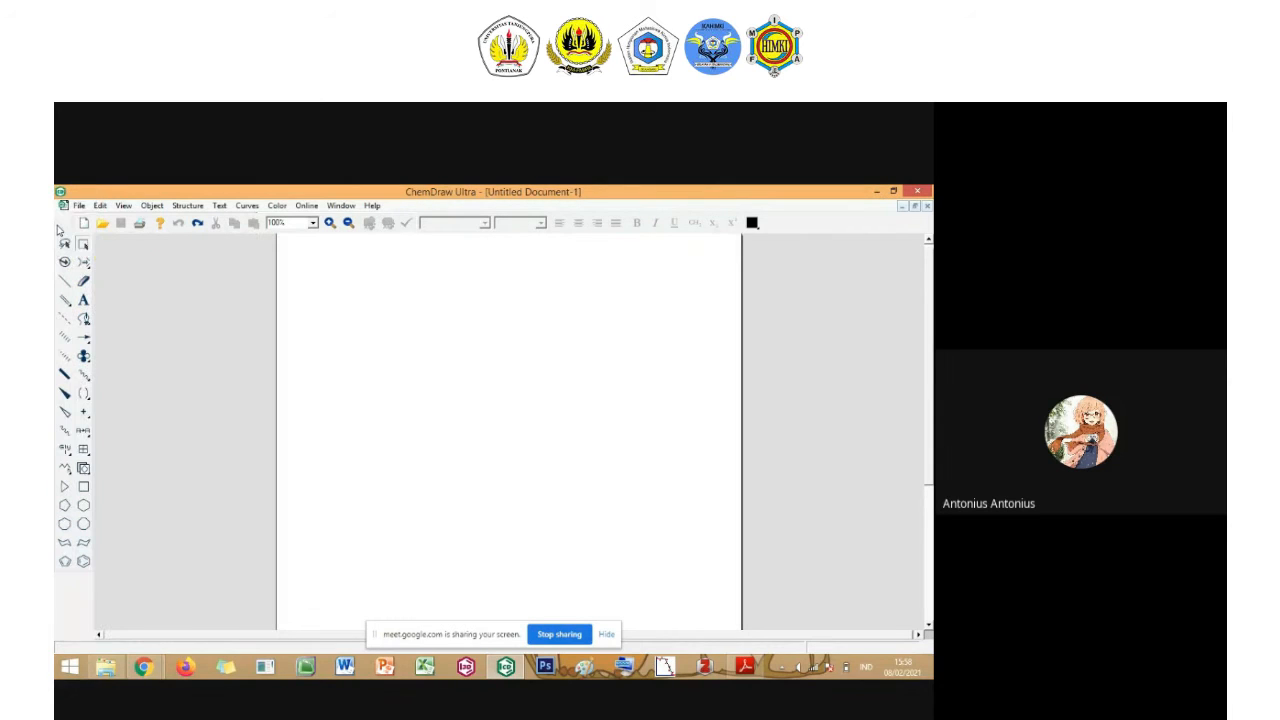
Show the Periodic Table window and shift it slightly downward beside the page.
left_click(124, 206)
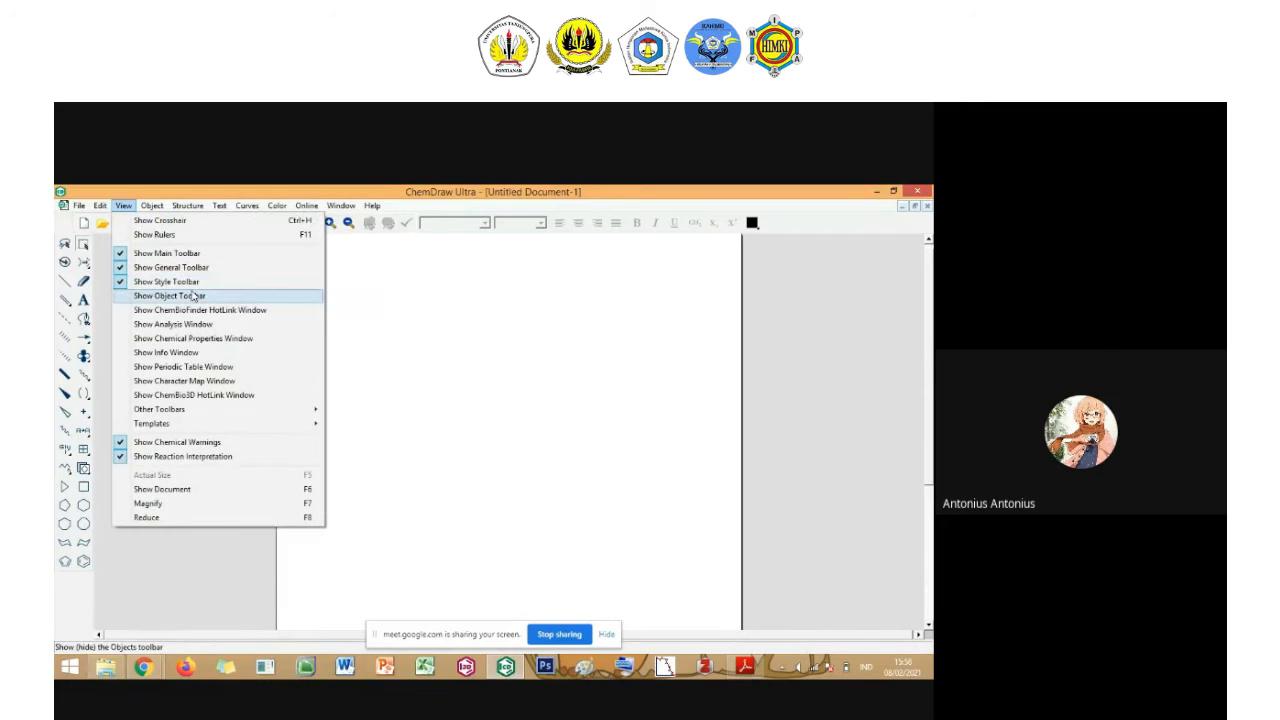
left_click(189, 370)
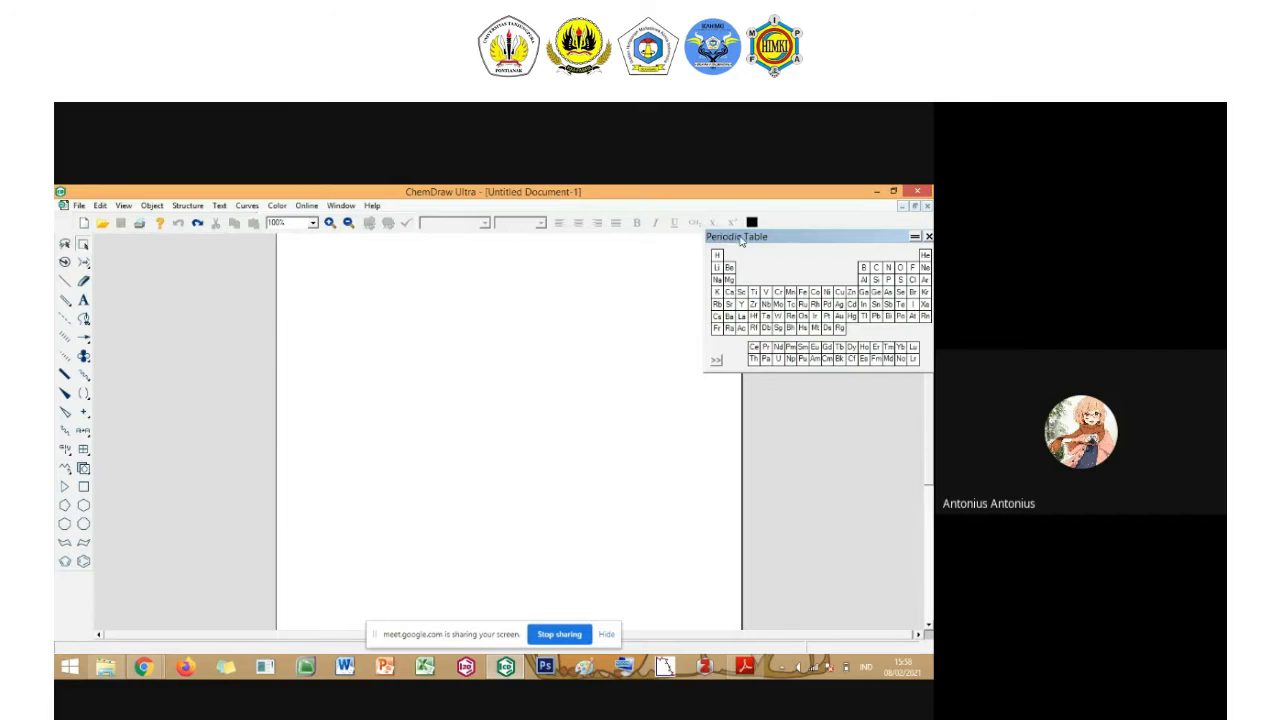
left_click_drag(737, 240, 740, 246)
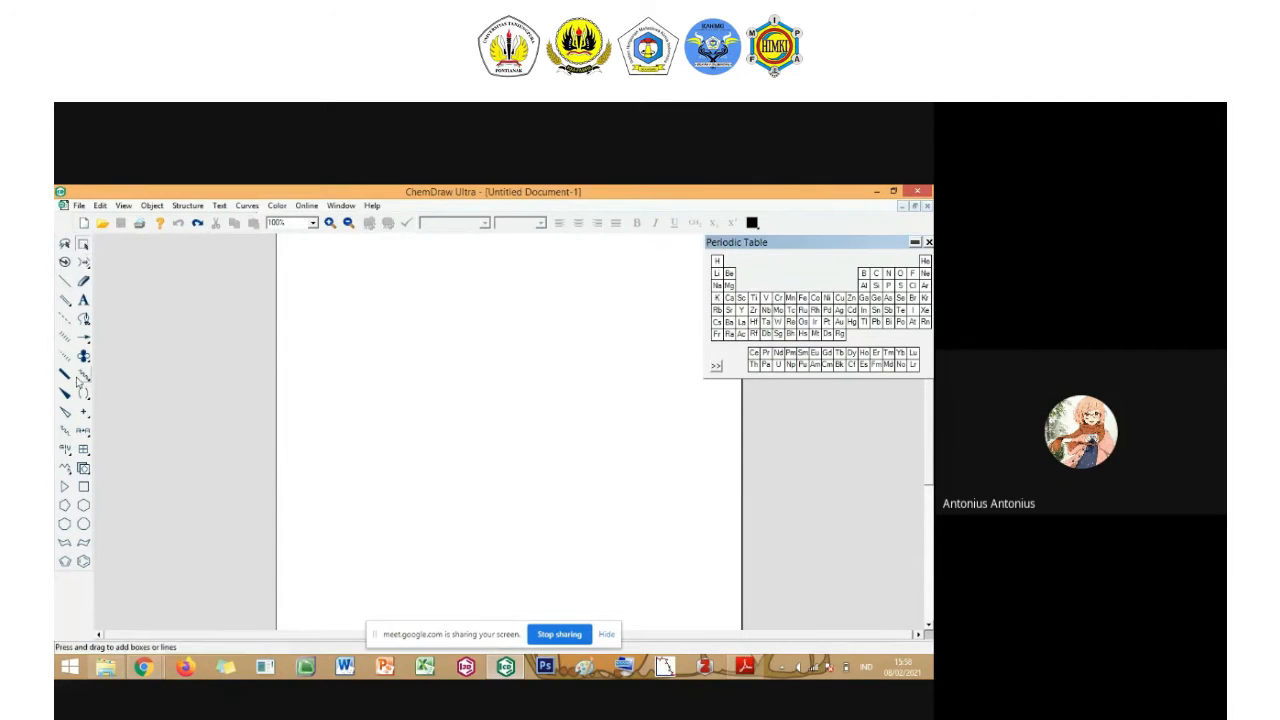
left_click(86, 248)
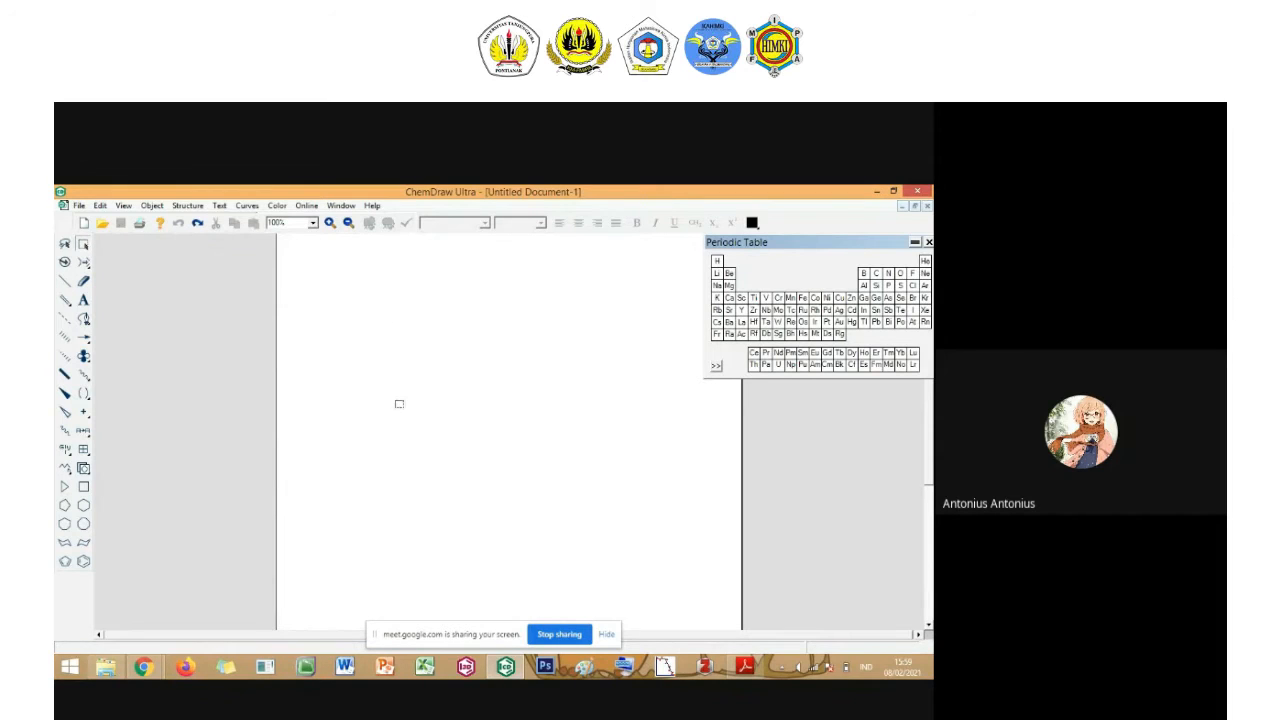
left_click_drag(374, 311, 641, 556)
right_click(641, 556)
left_click(592, 388)
Draw a zigzag chain of three solid bonds on the upper part of the page.
left_click(64, 280)
left_click(357, 366)
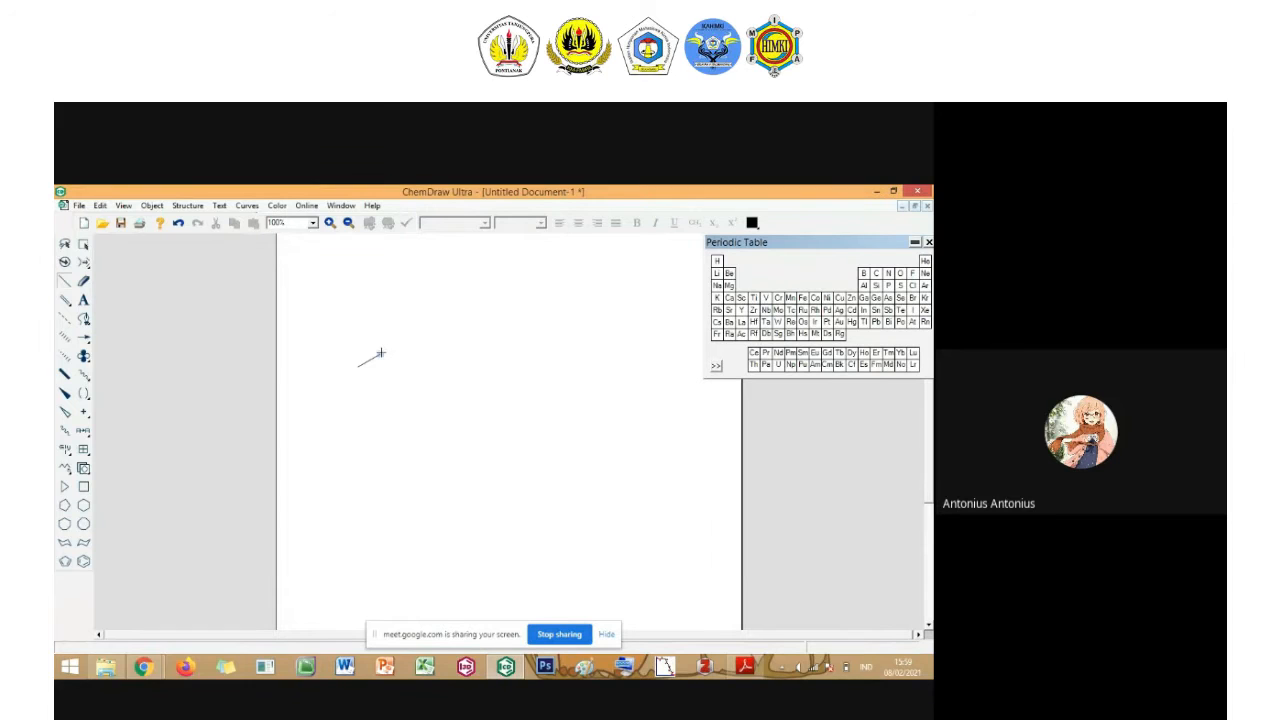
double_click(380, 353)
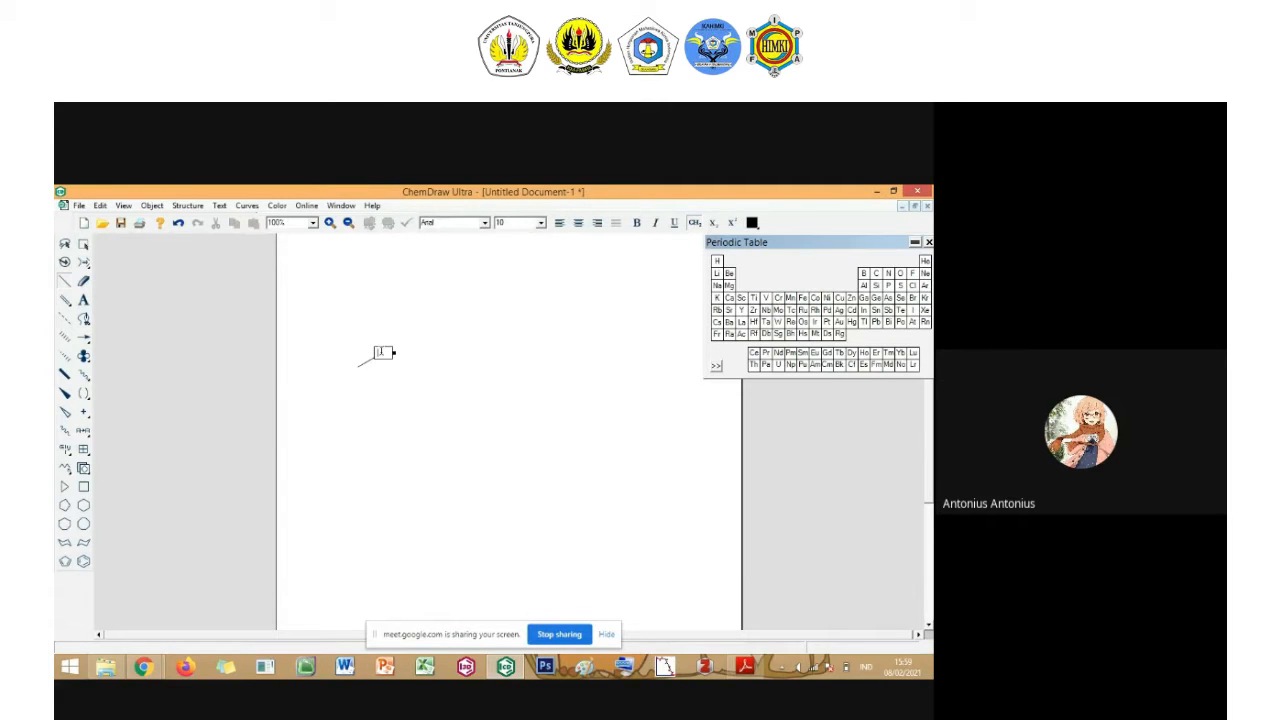
left_click(358, 367)
left_click(380, 353)
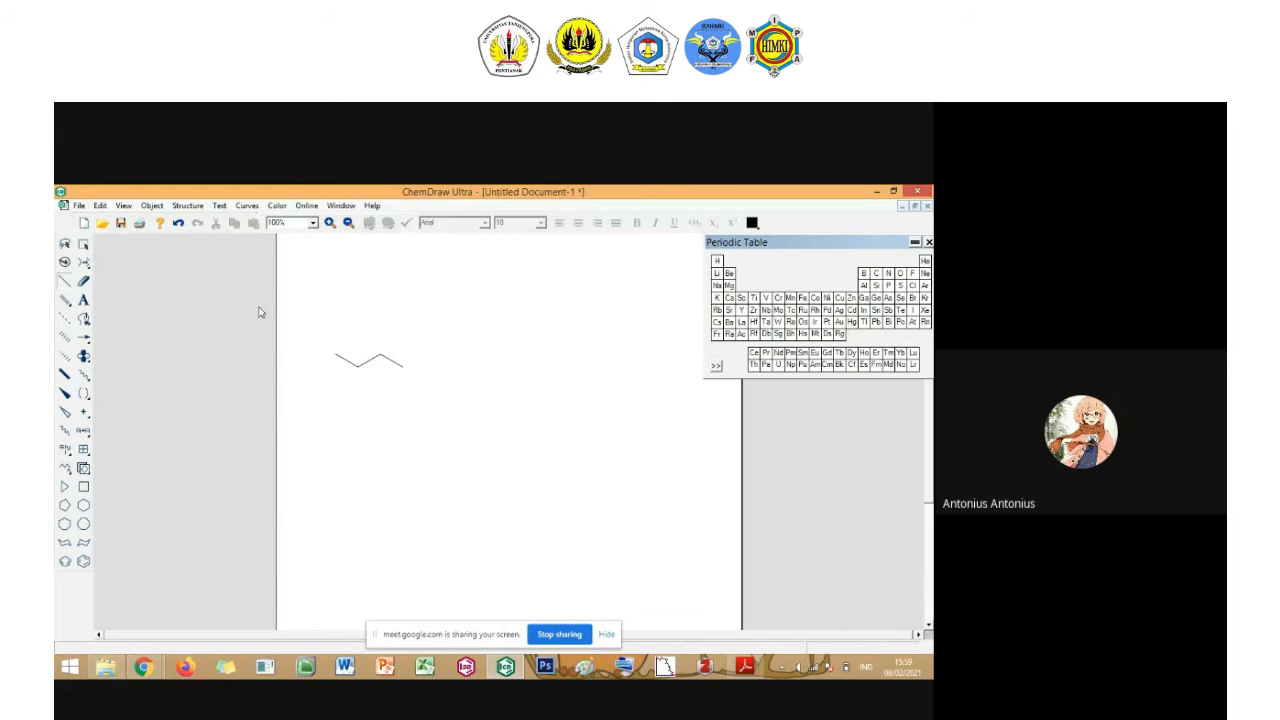
Move the zigzag chain up toward the middle of the page and erase its leftmost bond.
left_click(84, 245)
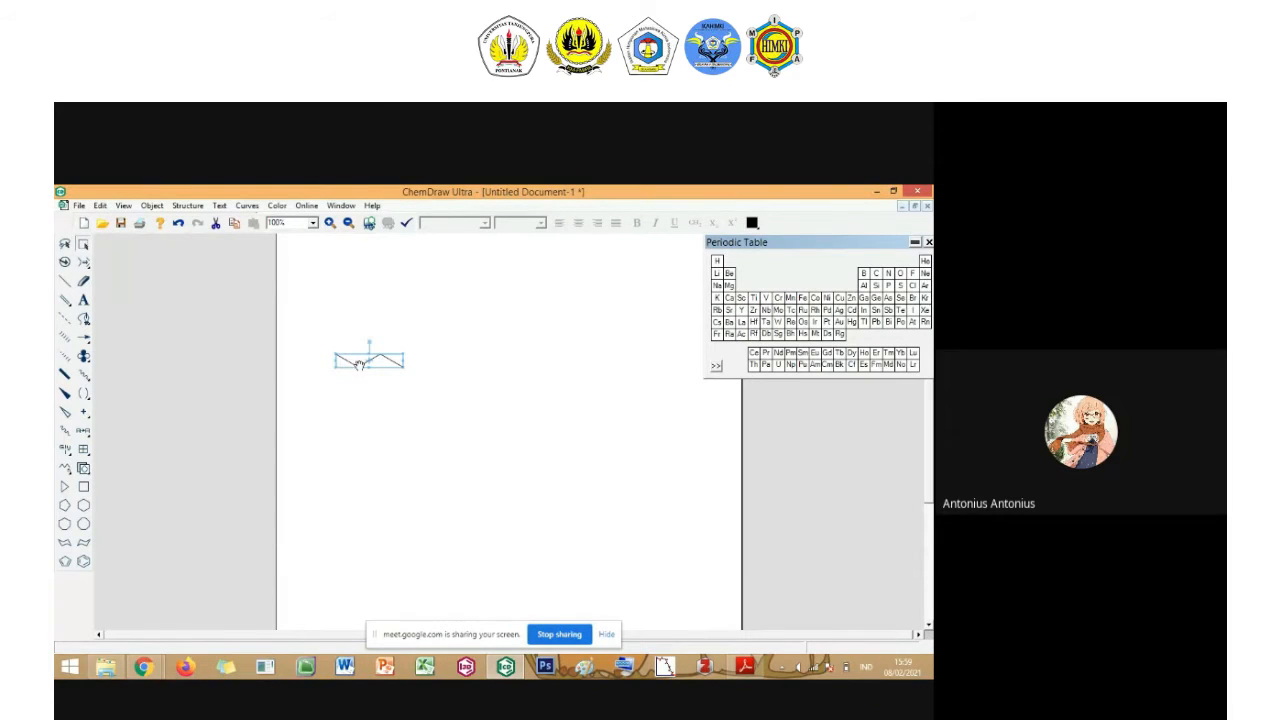
left_click_drag(358, 365, 502, 327)
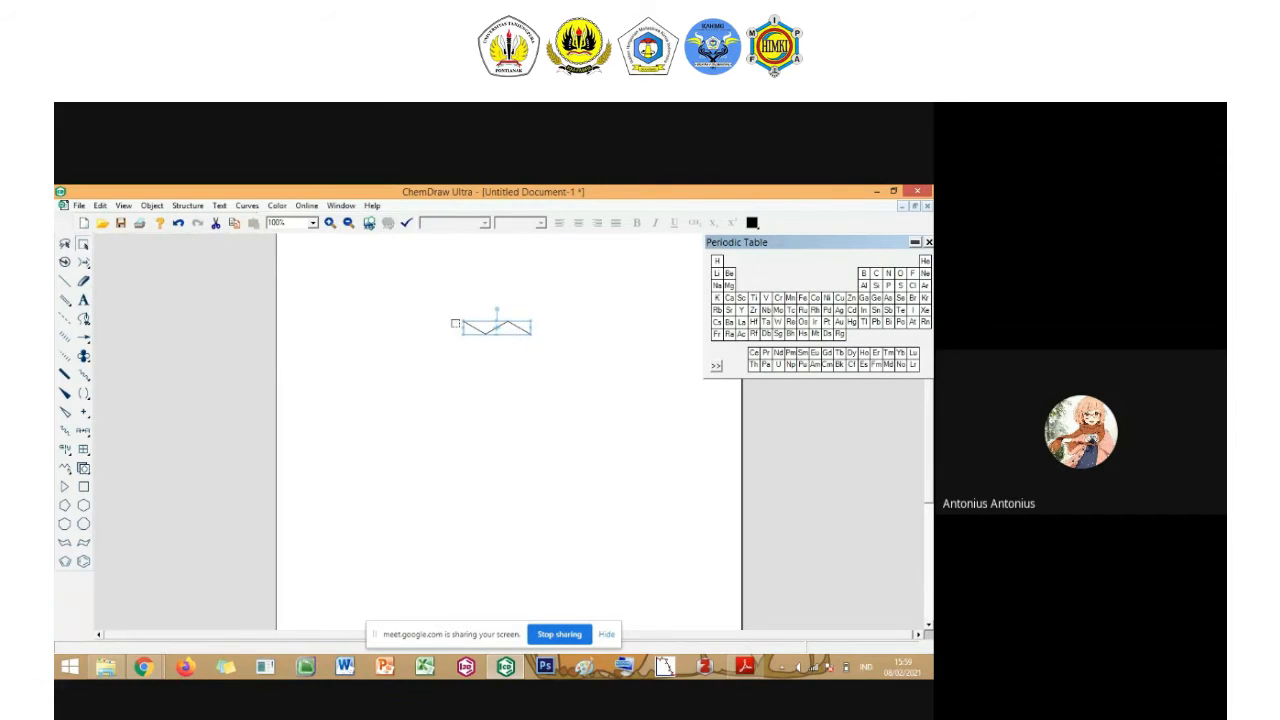
left_click(436, 315)
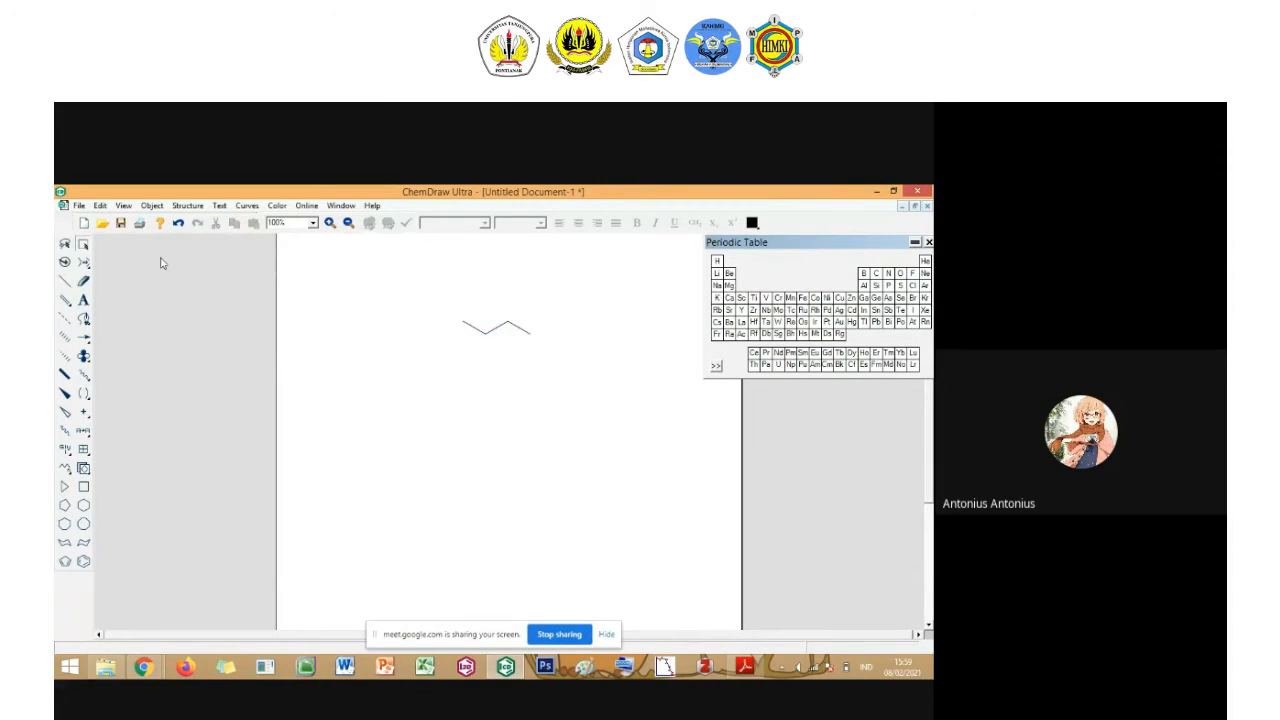
left_click(83, 282)
left_click(472, 328)
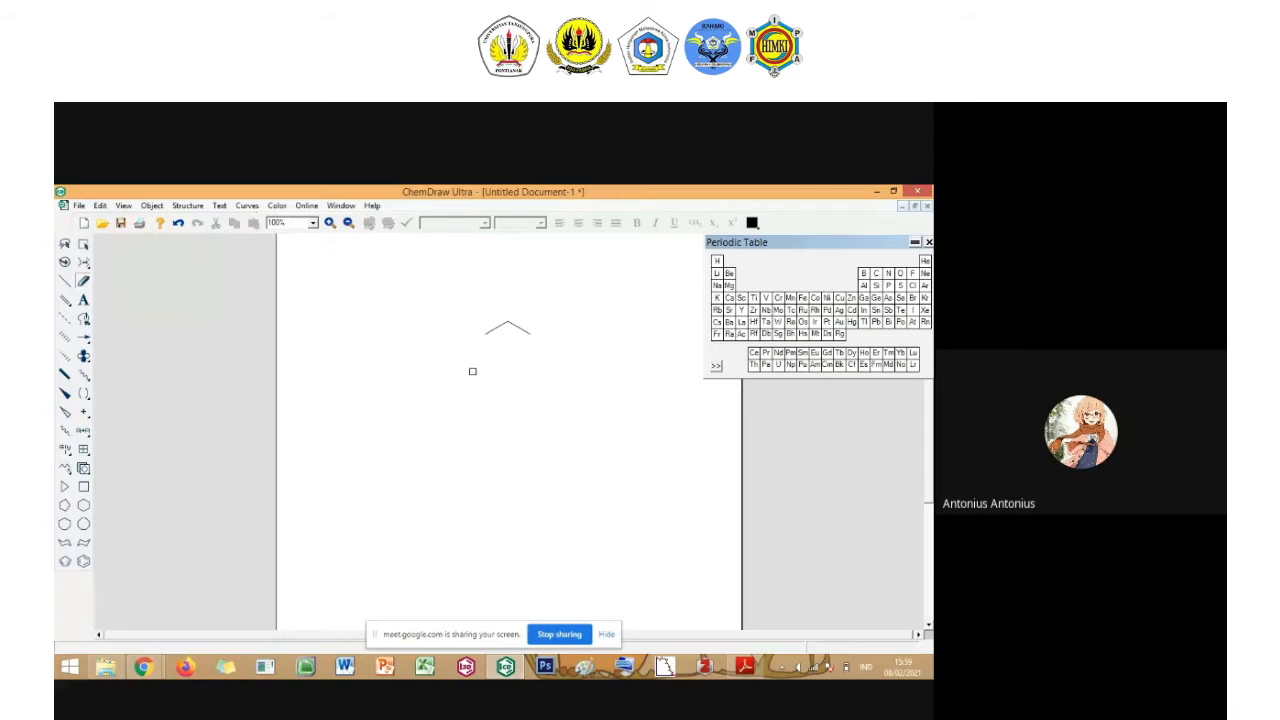
Add the caption "propana" directly beneath the two-bond chain.
left_click(86, 302)
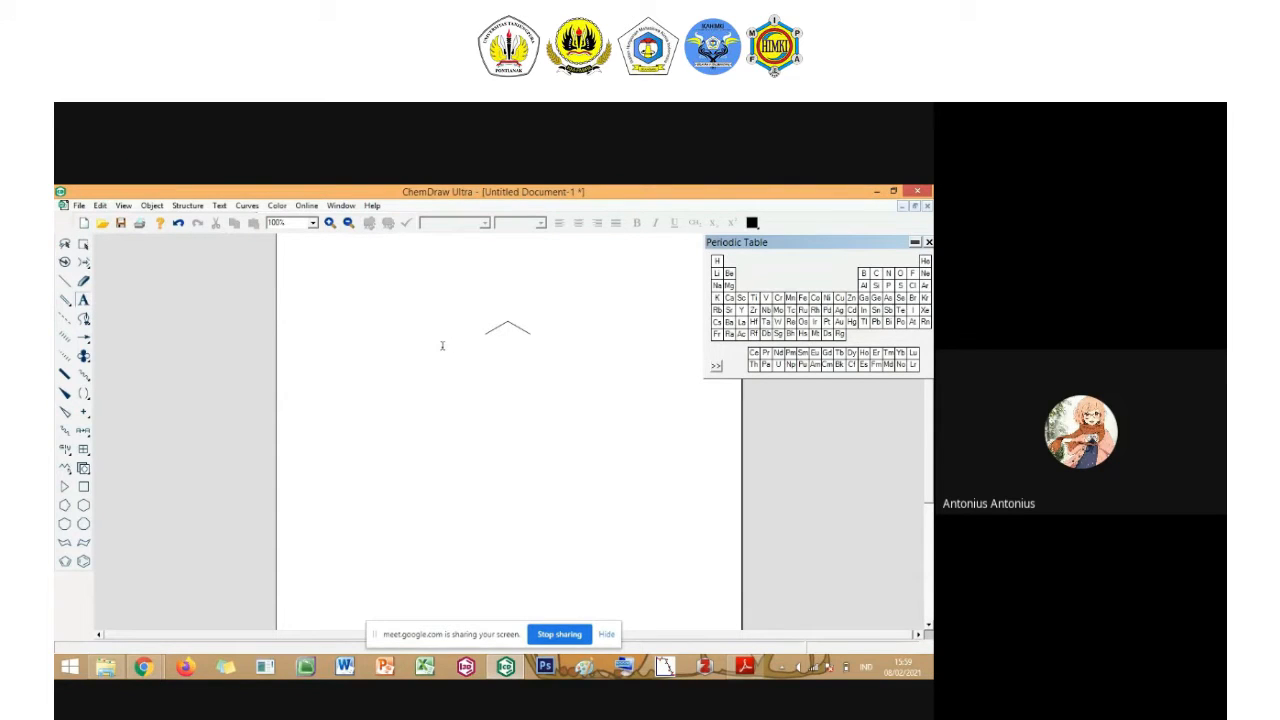
left_click(495, 344)
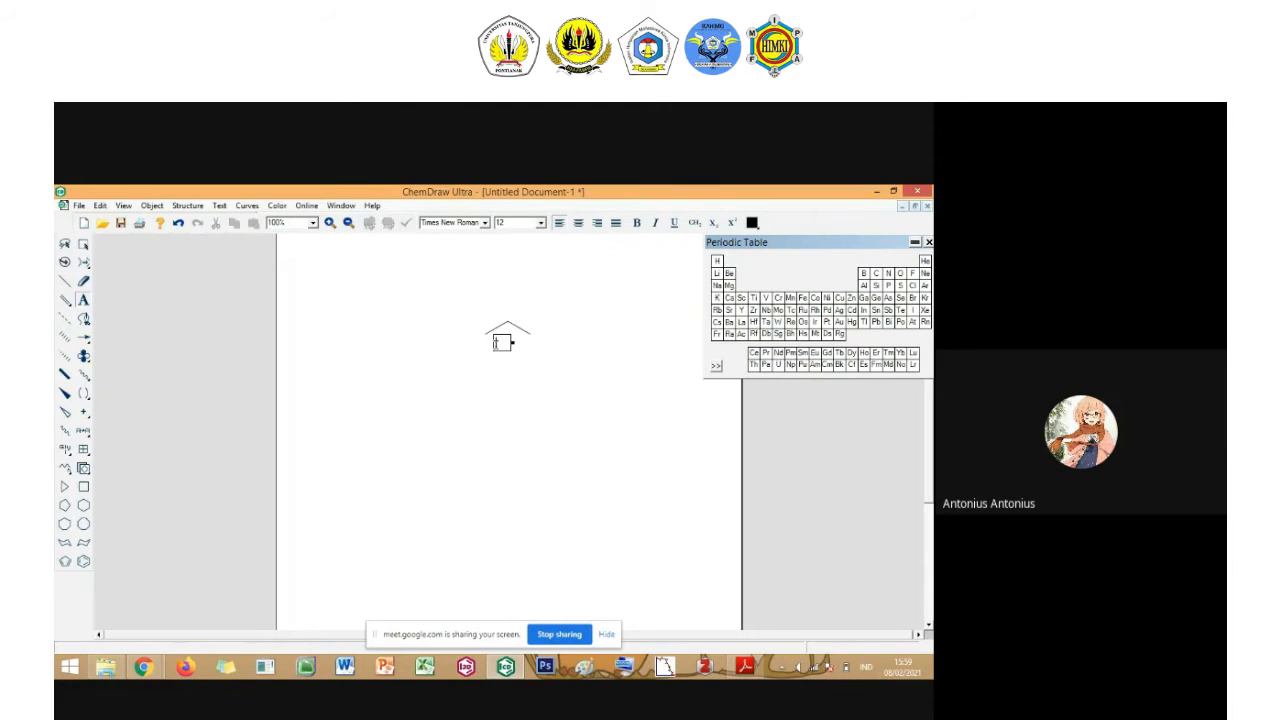
type("propana")
Label the left end atom of the two-bond chain as Et.
left_click(484, 333)
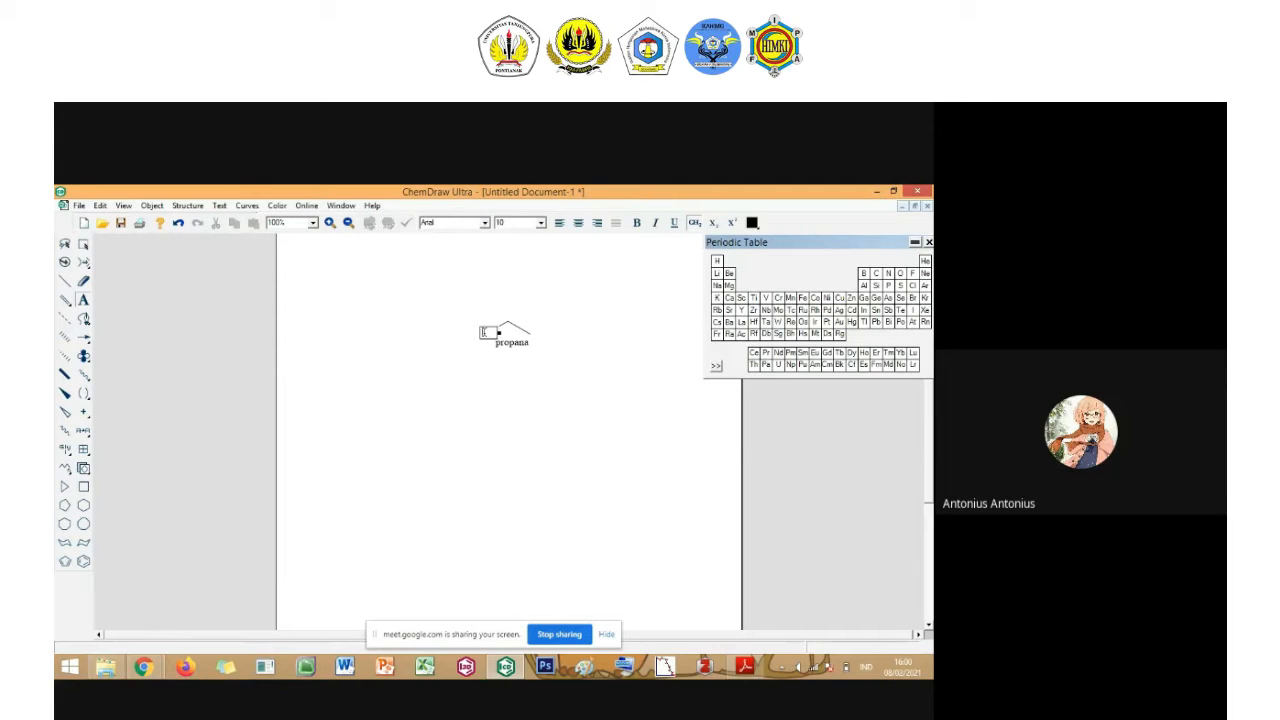
type("CH3")
Delete the "propana" caption beneath the chain.
left_click(83, 245)
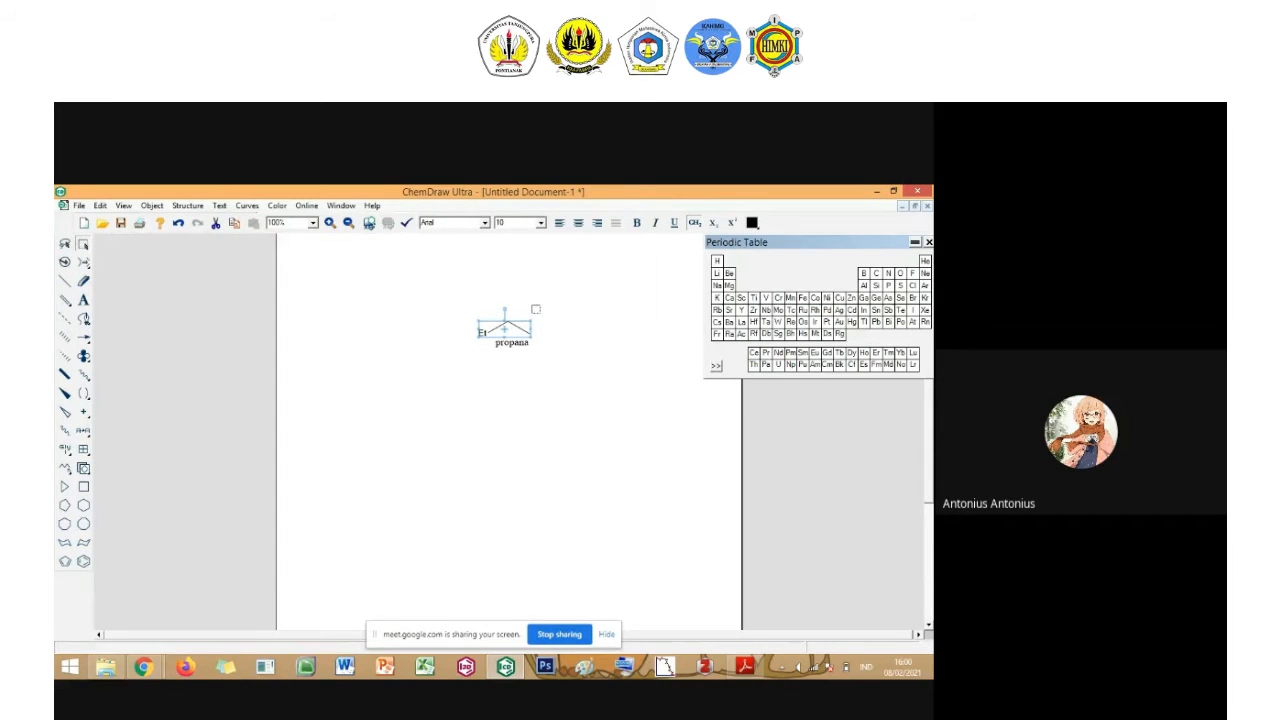
double_click(524, 346)
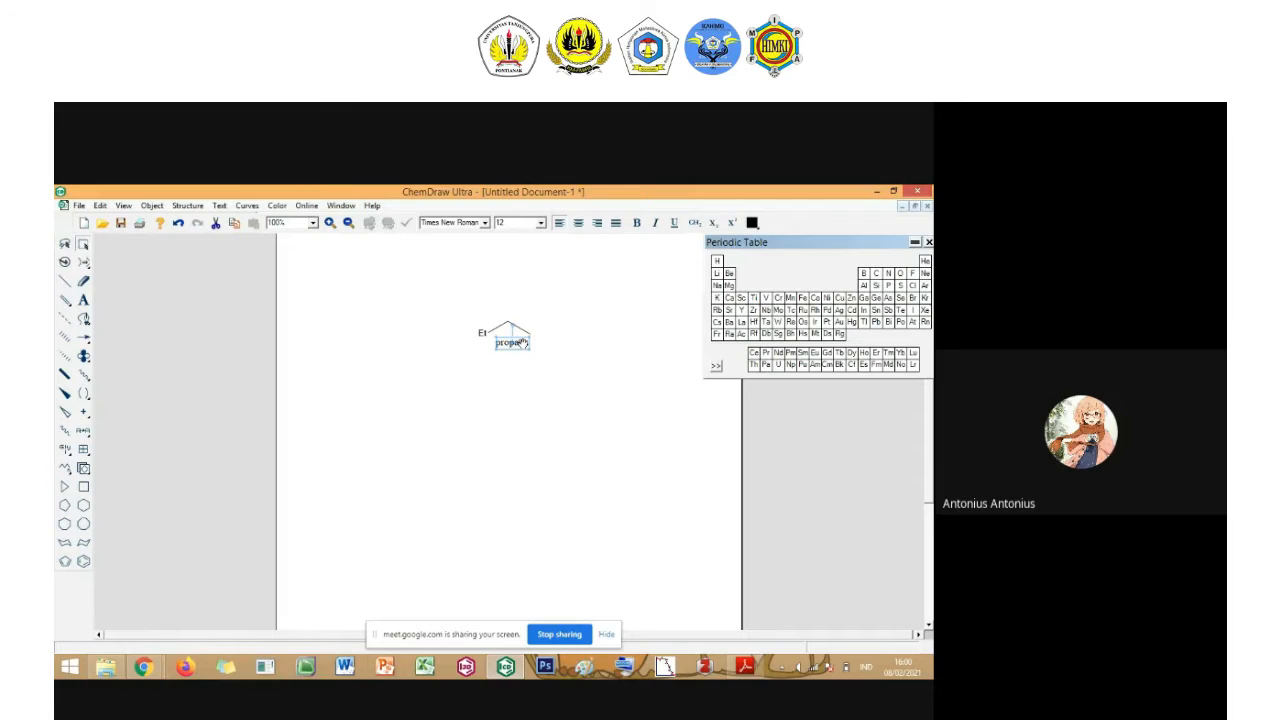
key("Delete")
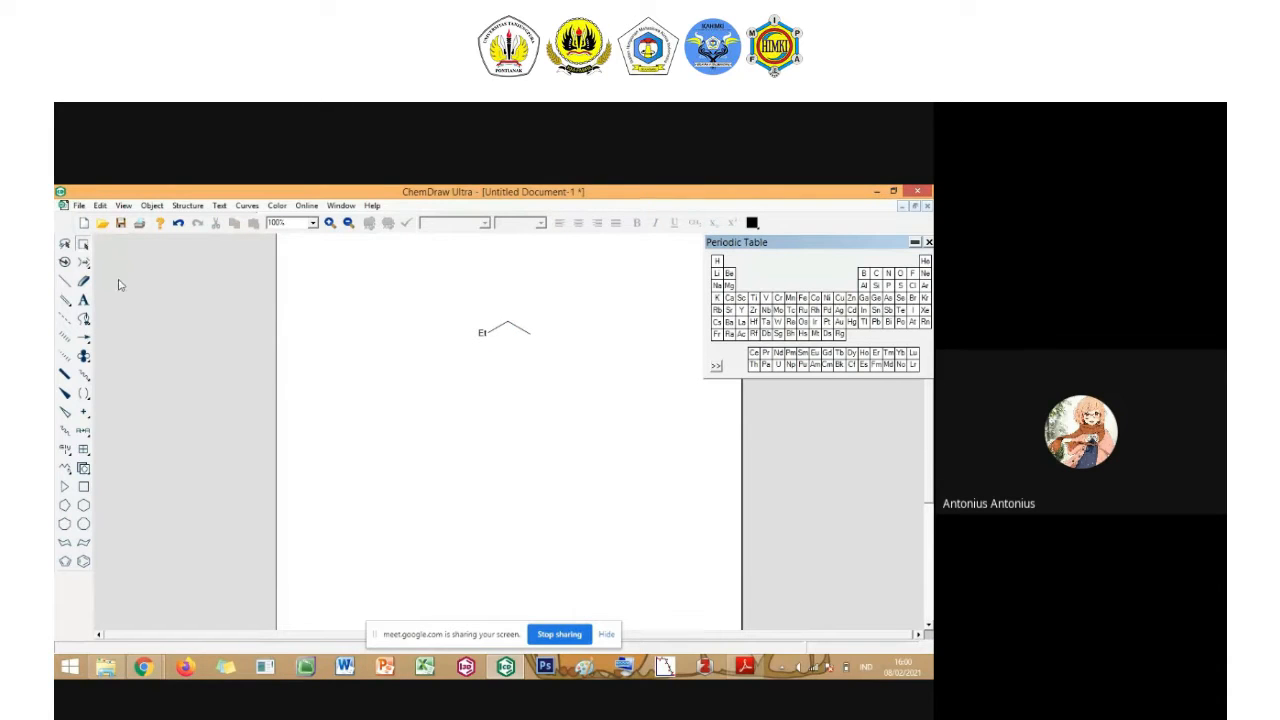
Draw a branched solid-bond structure beside the Et chain, with a vertical bond rising from its centre and a triple bond at its upper end.
left_click(65, 284)
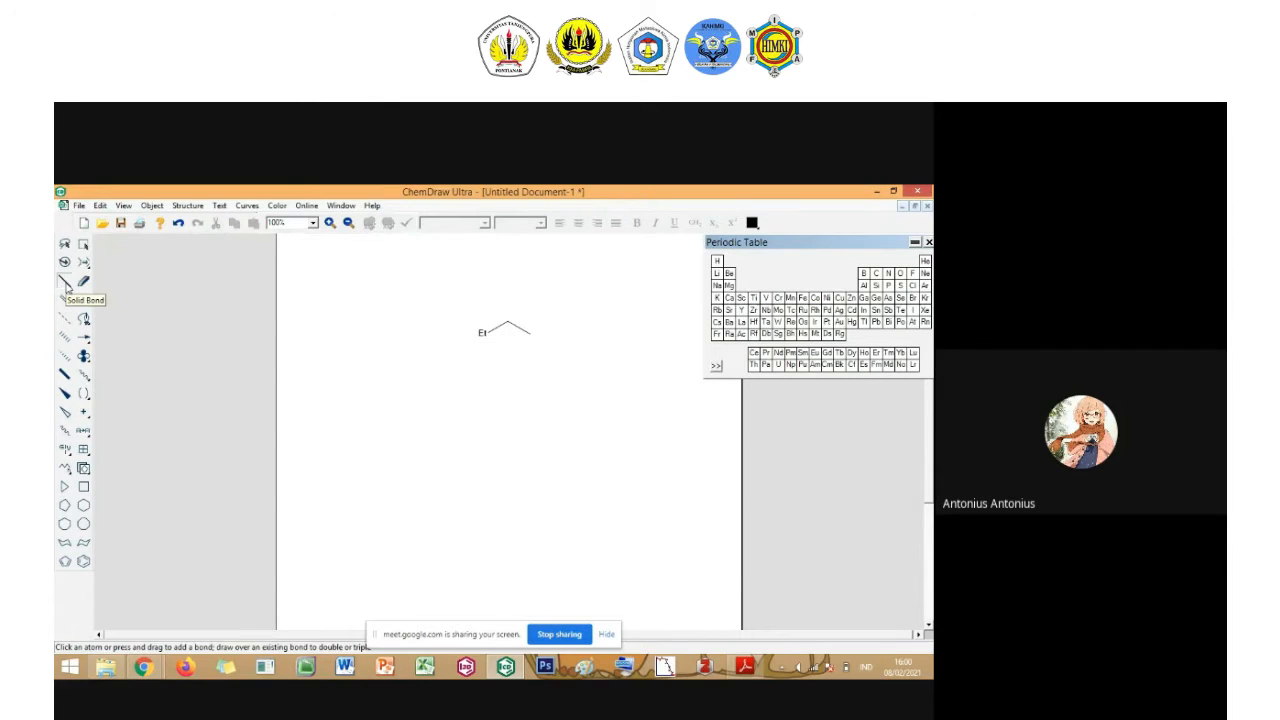
left_click(381, 320)
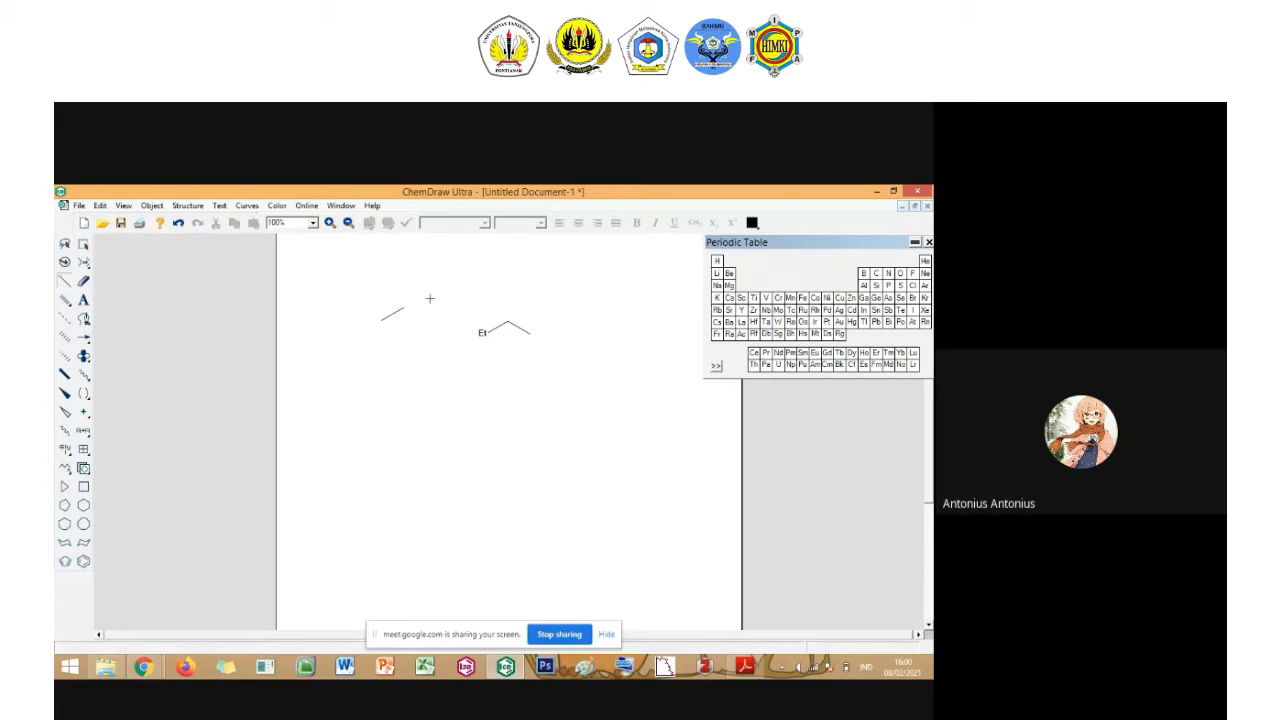
left_click(403, 308)
left_click_drag(403, 308, 403, 284)
left_click_drag(404, 281, 440, 260)
left_click(415, 278)
left_click(418, 274)
Magnify the drawing to 200% around the triple bond and undo both magnifications.
left_click(329, 222)
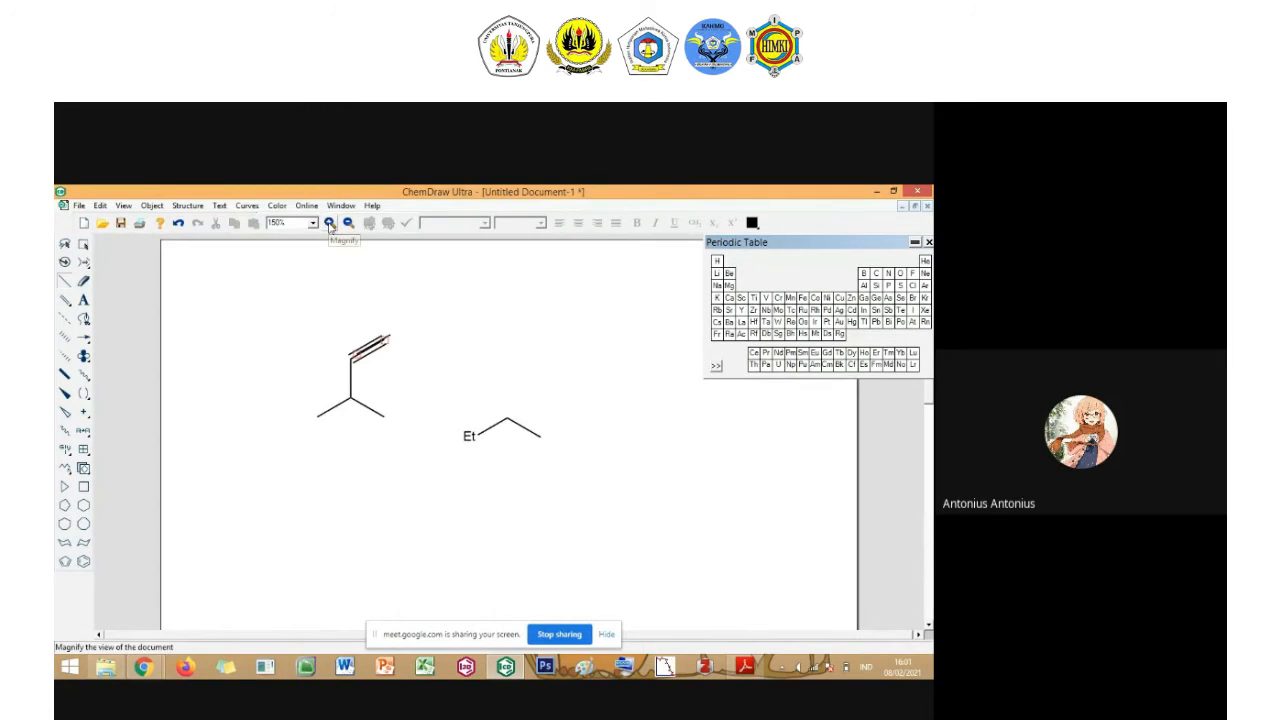
left_click(329, 222)
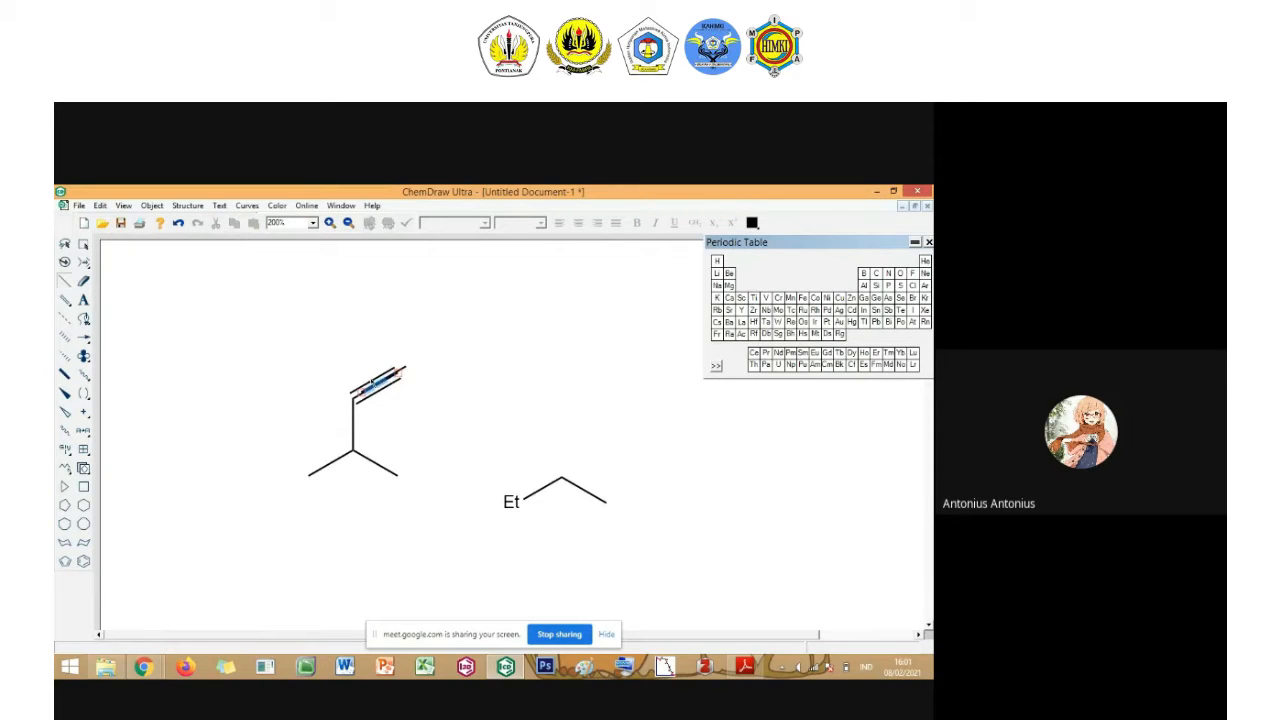
key("ctrl+z")
key("ctrl+z")
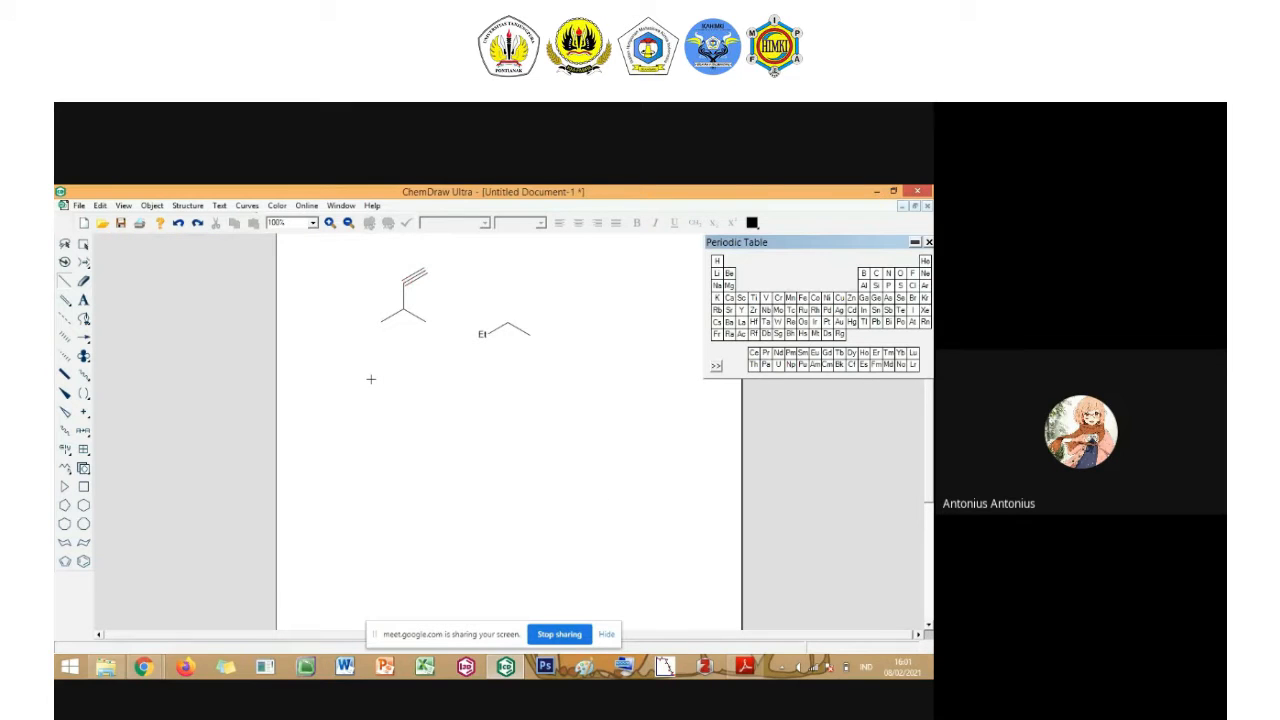
mouse_move(65, 299)
left_mouse_down()
mouse_move(86, 314)
mouse_move(142, 314)
mouse_move(142, 332)
mouse_move(58, 310)
mouse_move(70, 308)
left_mouse_up()
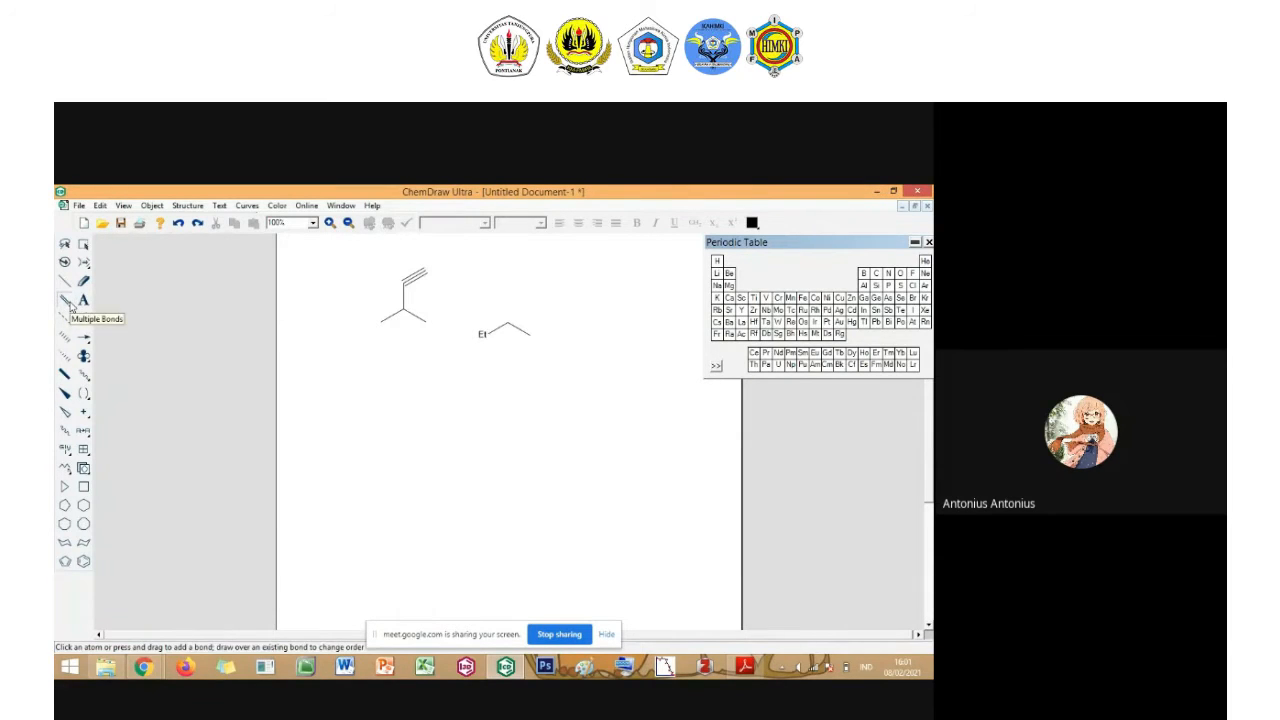
left_click(70, 307)
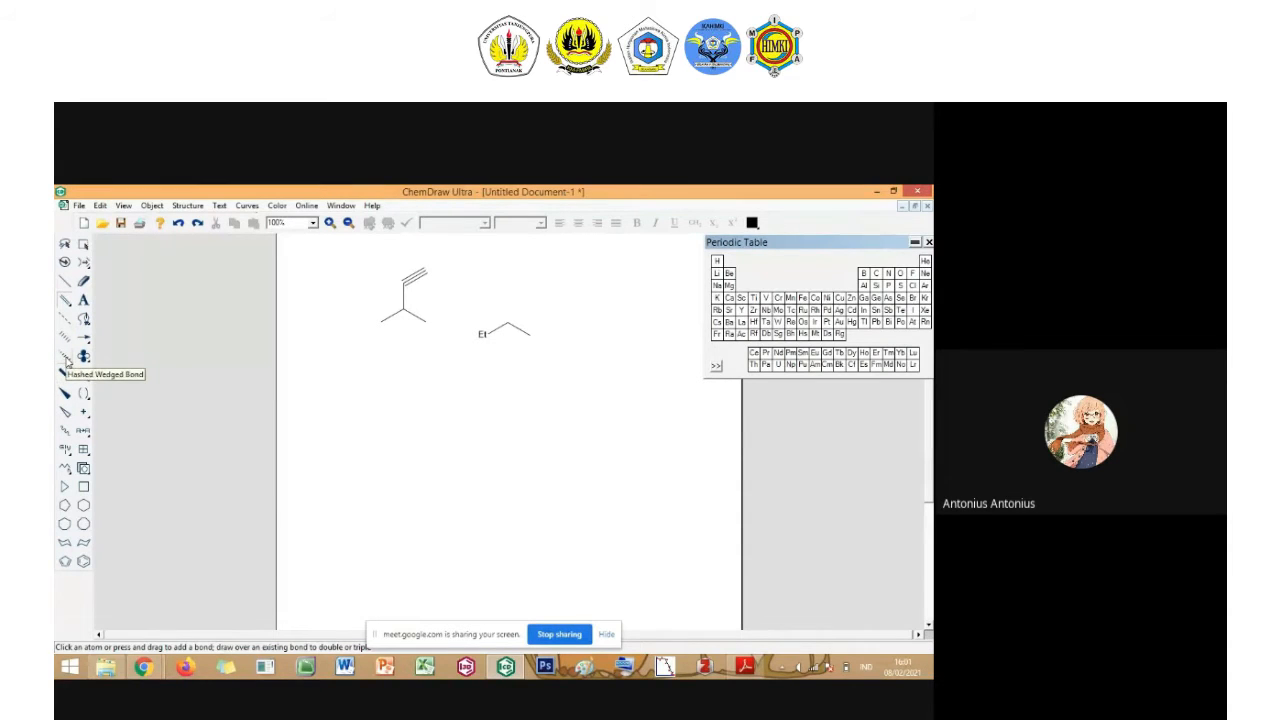
left_click(66, 358)
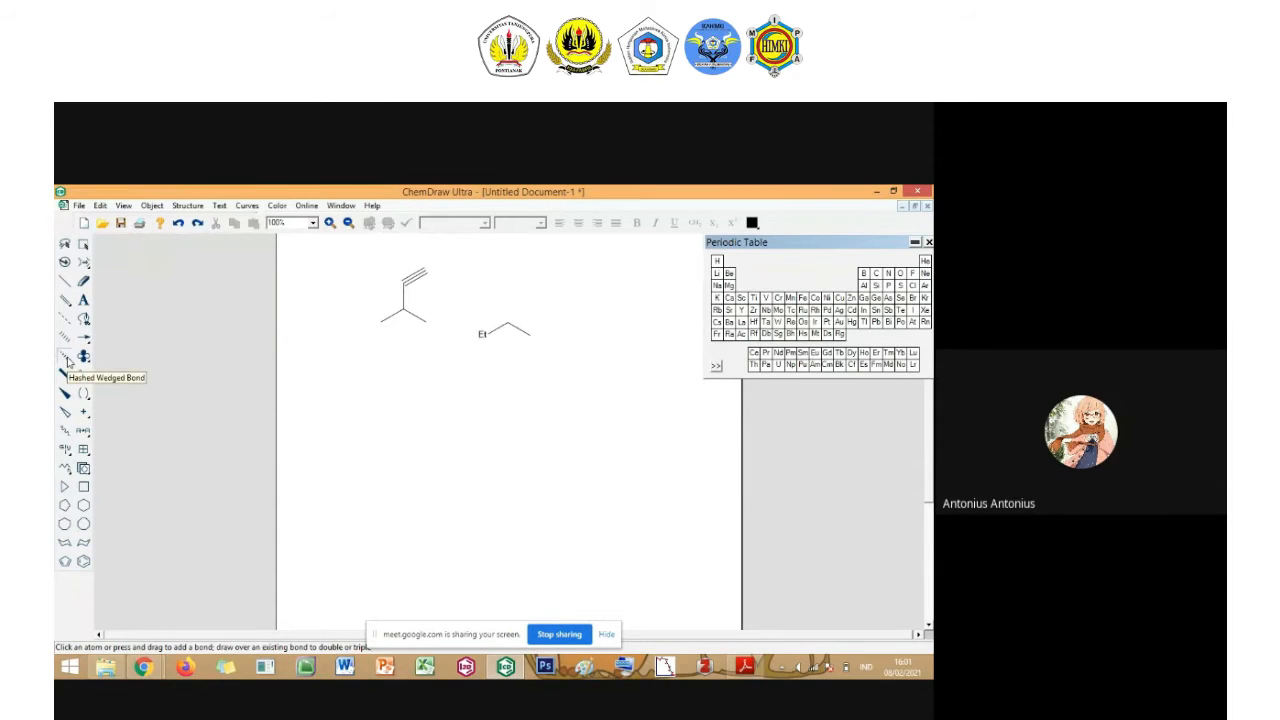
left_click(84, 246)
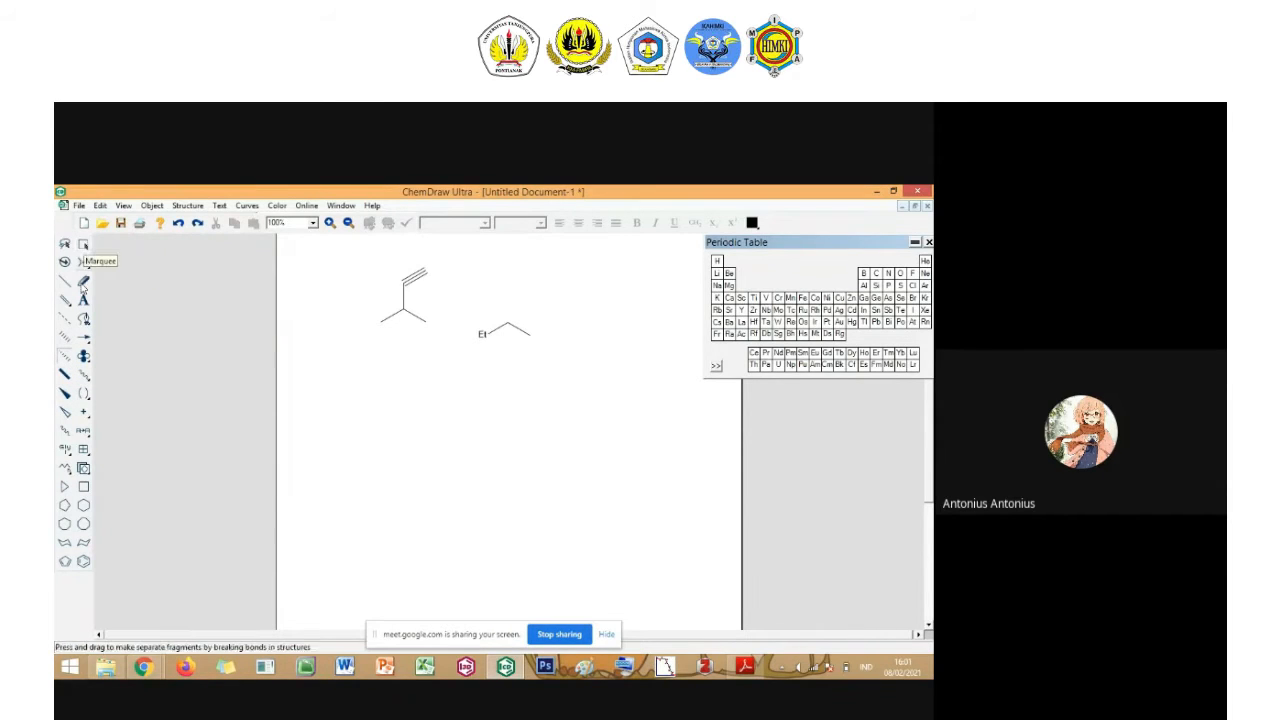
Consult the metana structure in Structure.pdf in Adobe Reader and draw a central atom with four solid bonds below the existing ChemDraw structures.
left_click(65, 358)
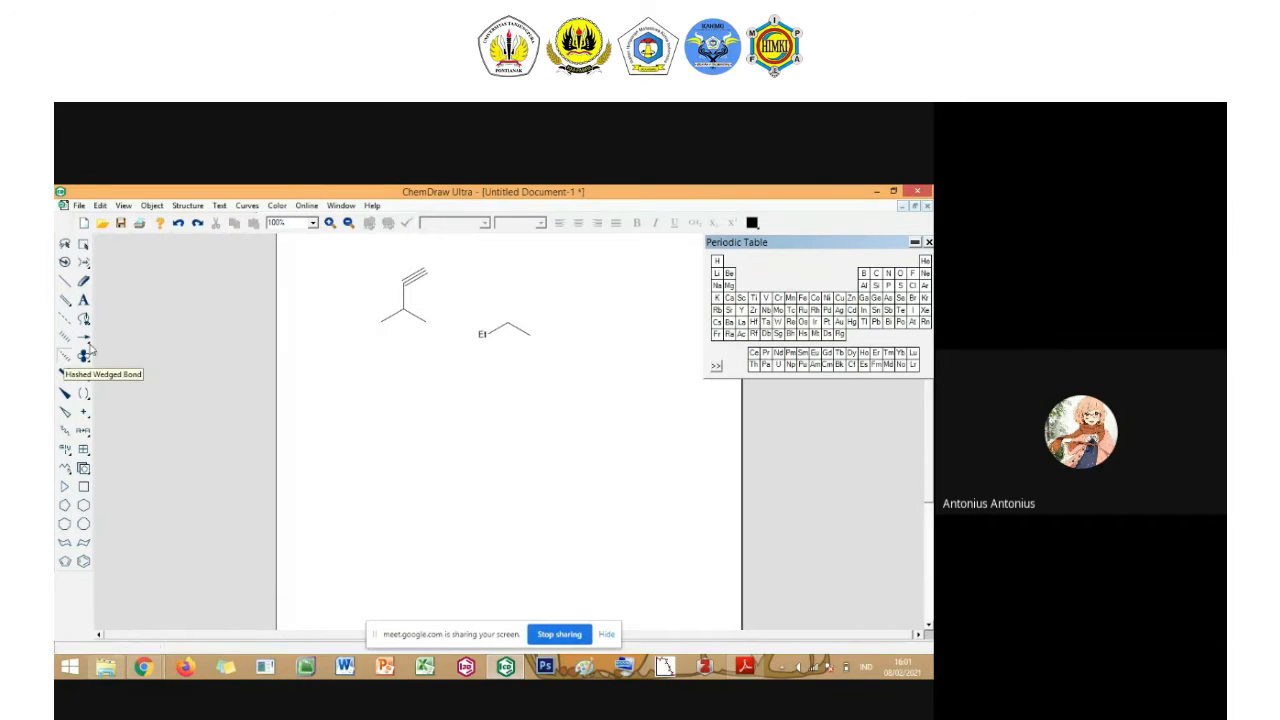
left_click(66, 282)
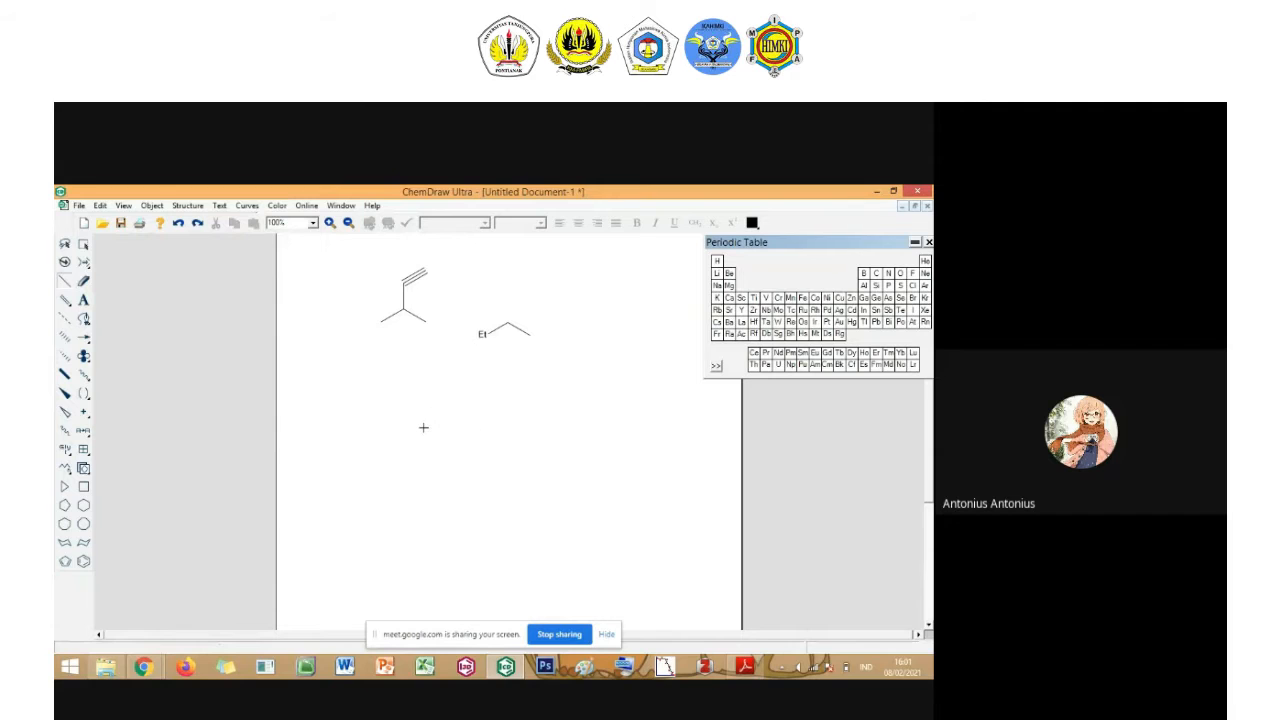
left_click(745, 666)
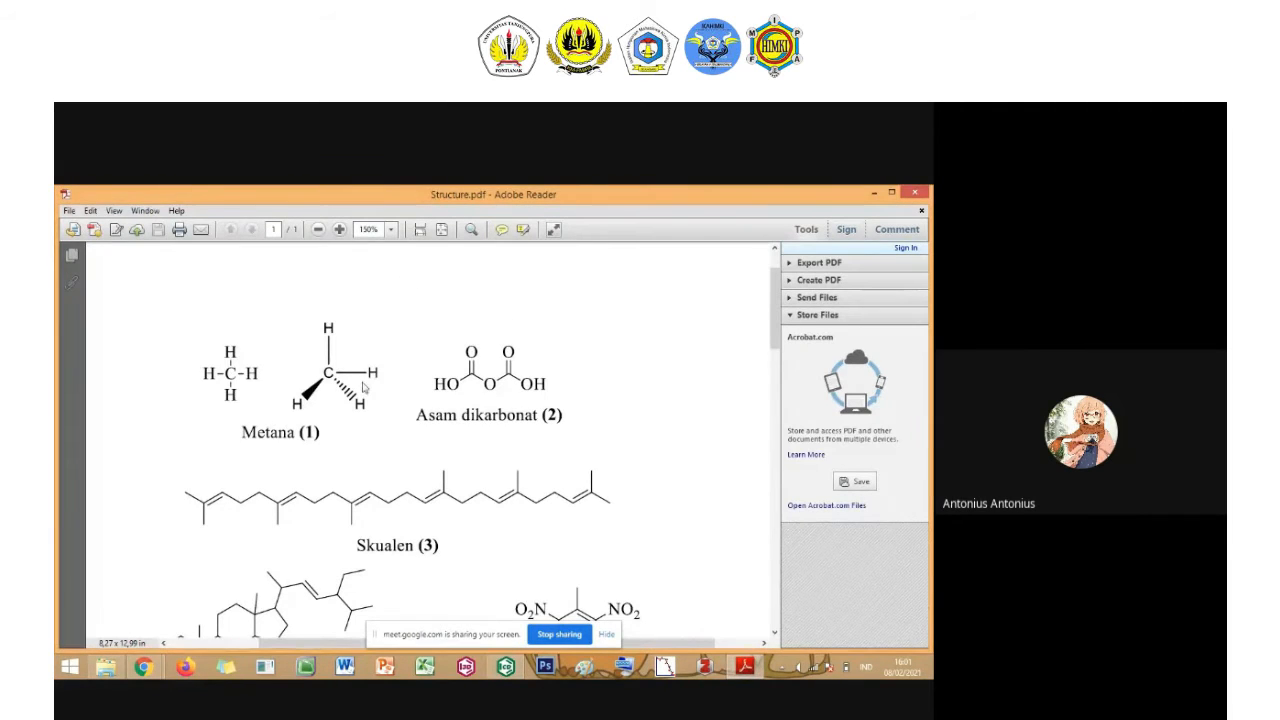
left_click(507, 668)
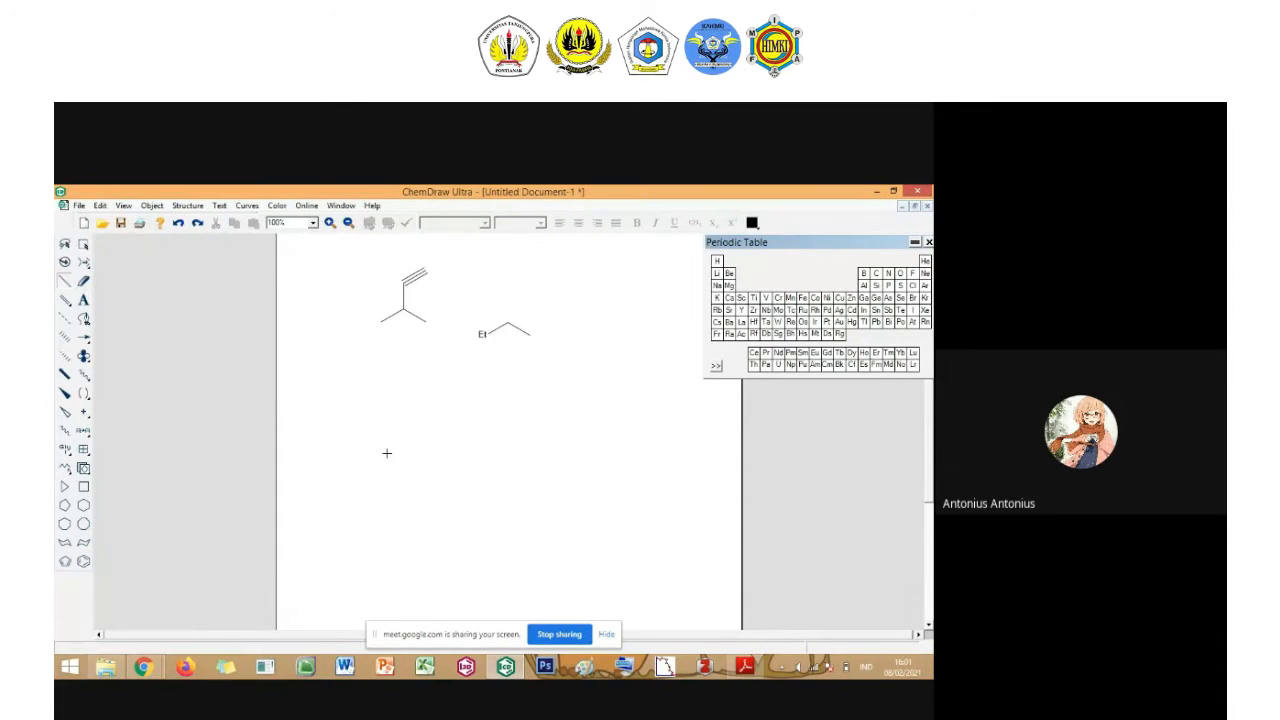
left_click(83, 281)
left_click_drag(410, 447, 441, 429)
left_click(431, 434)
left_click(432, 434)
left_click(435, 445)
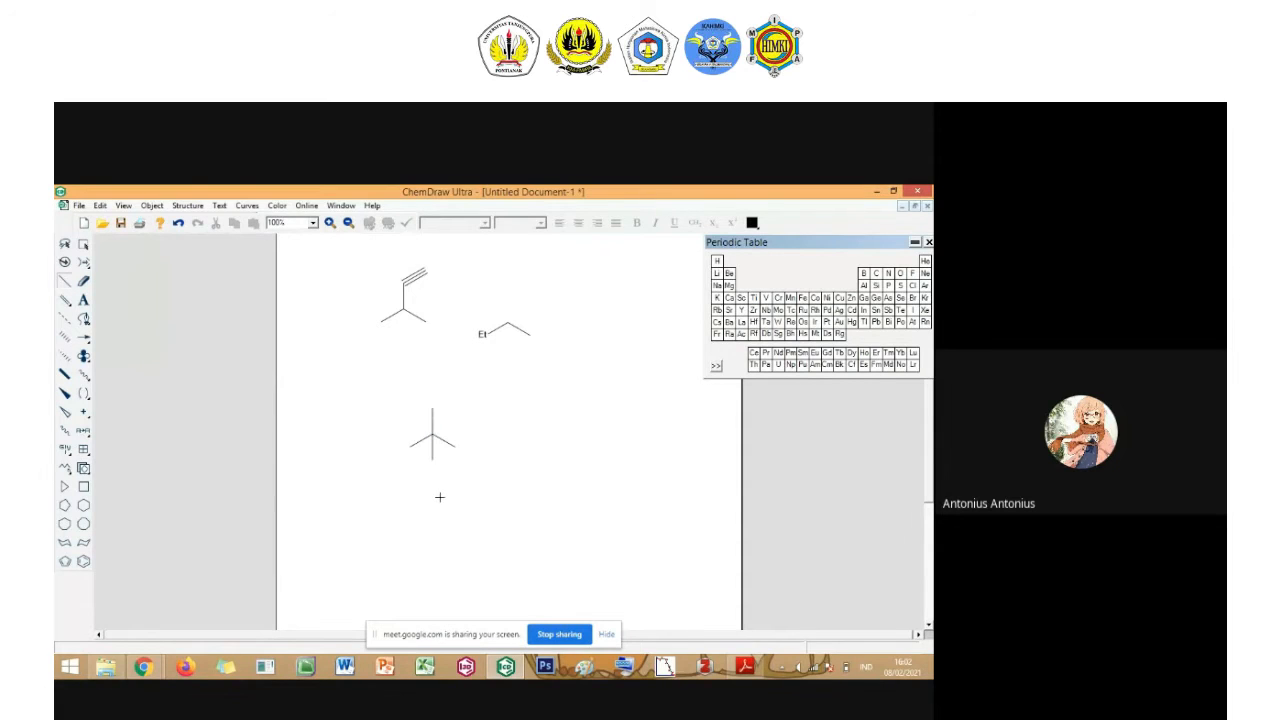
Compare with Structure.pdf in Adobe Reader, try labelling the four-bond structure's central atom C with the Text tool, and undo the label.
left_click(744, 667)
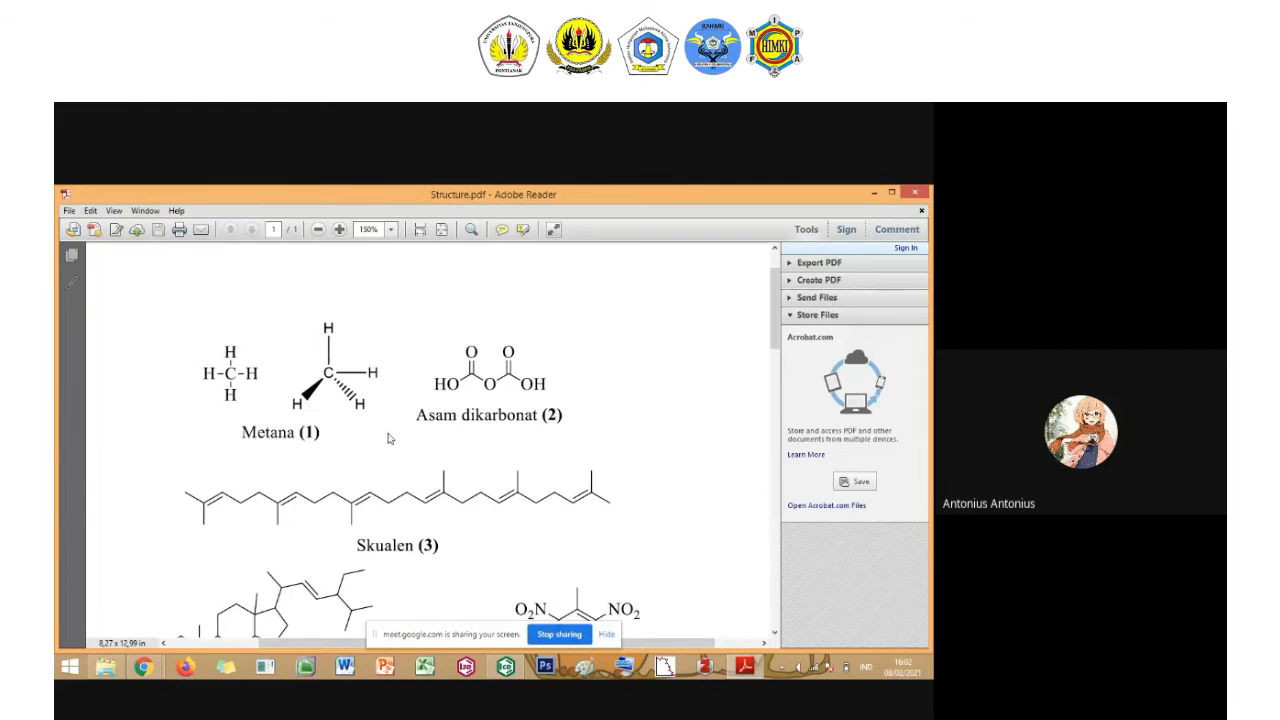
left_click(746, 668)
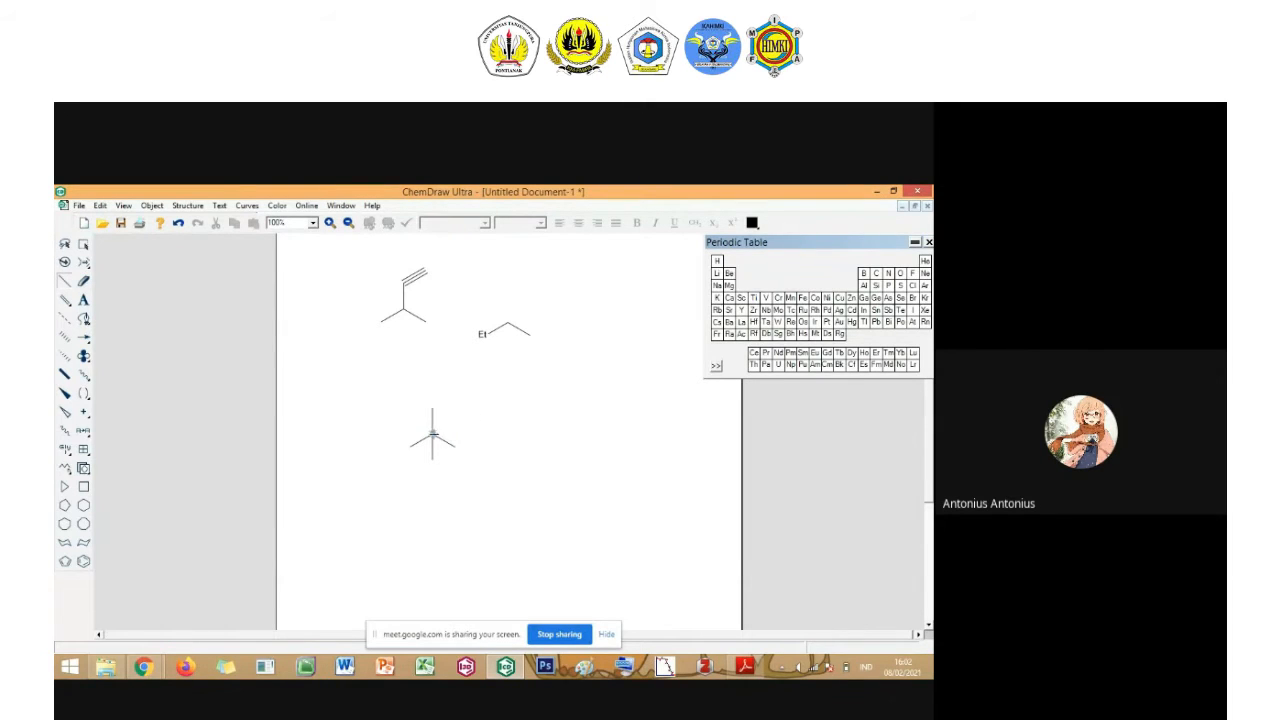
left_click(84, 301)
left_click(433, 435)
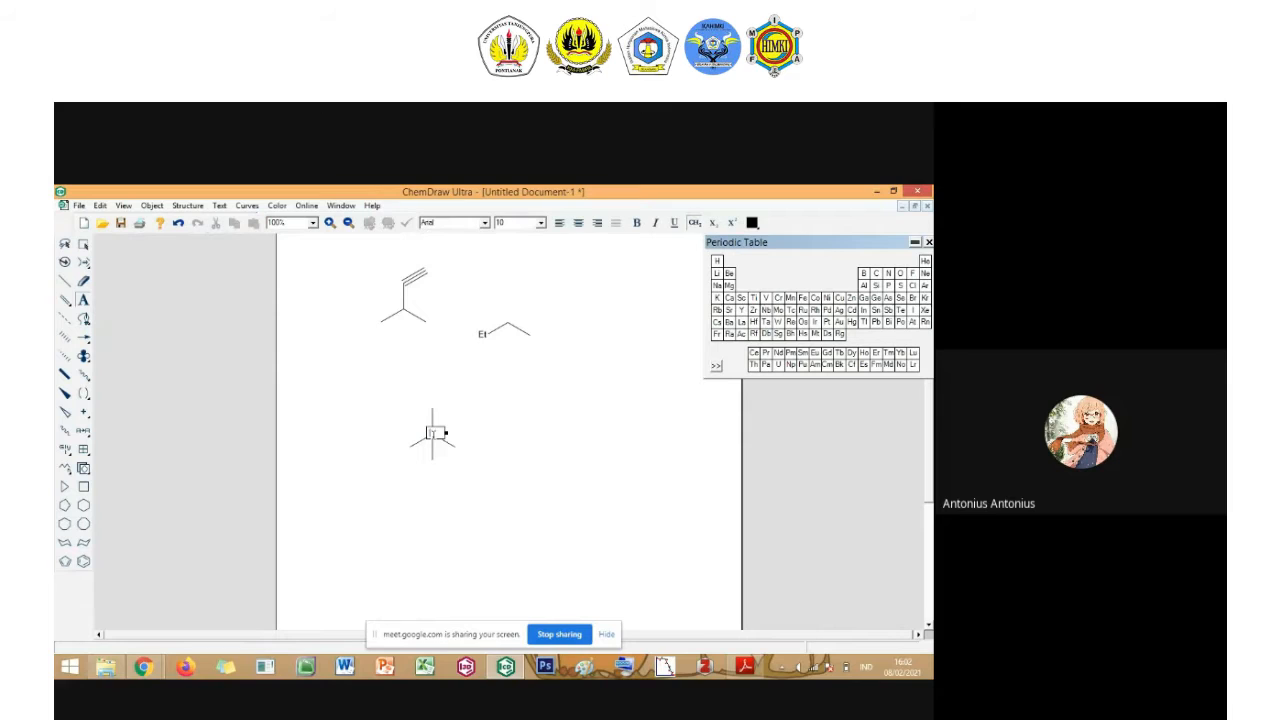
type("C")
left_click(83, 244)
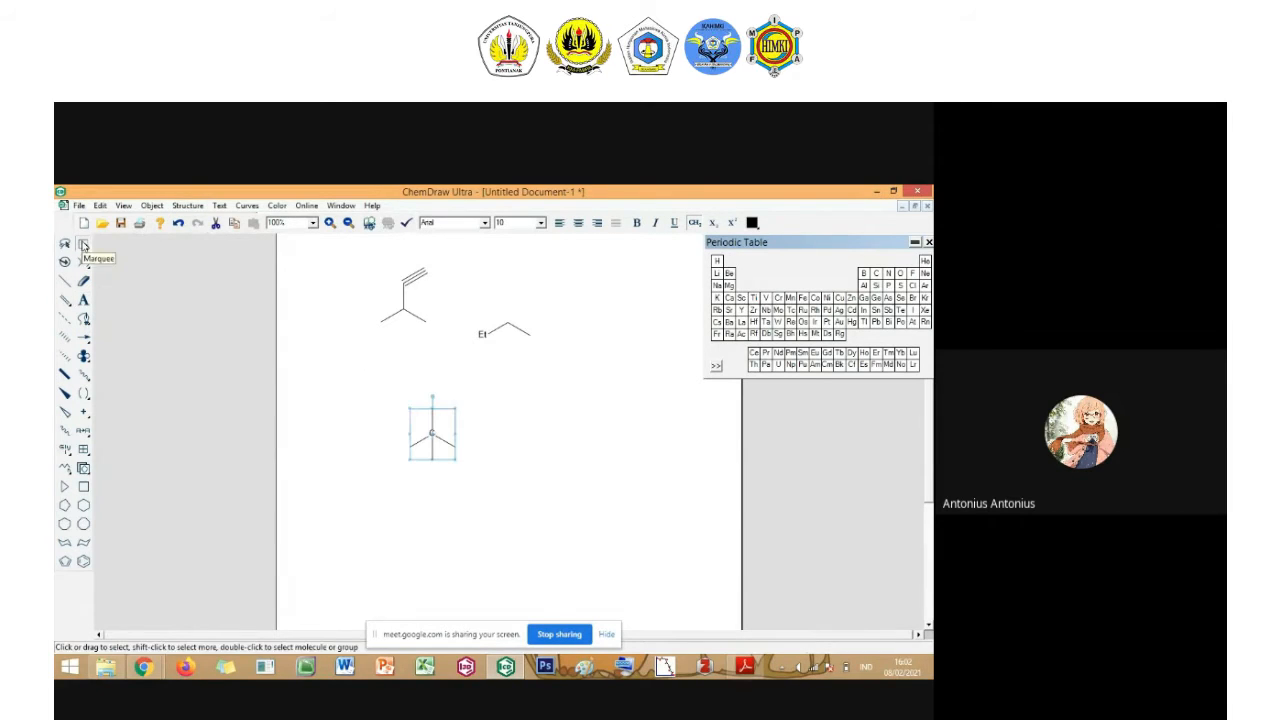
left_click(490, 413)
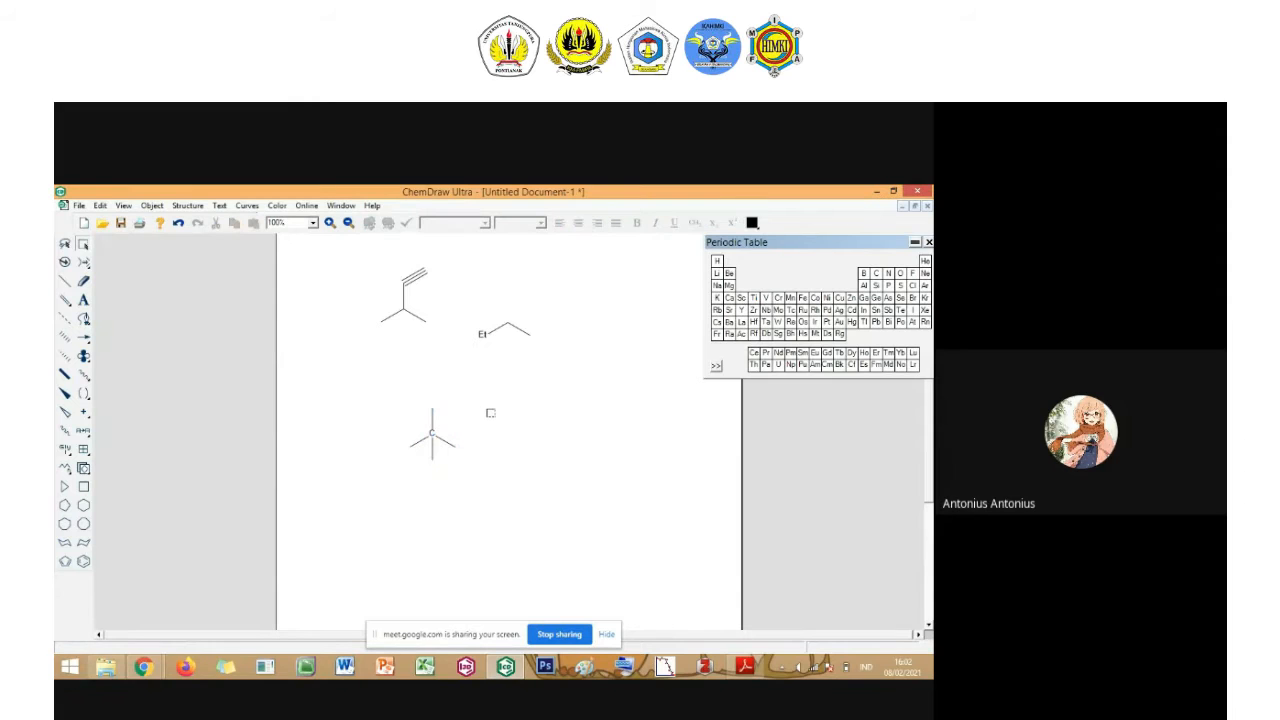
key("ctrl+z")
Label the four-bond structure's central atom as carbon and its four end atoms as hydrogen, using the periodic table elements.
left_click(877, 276)
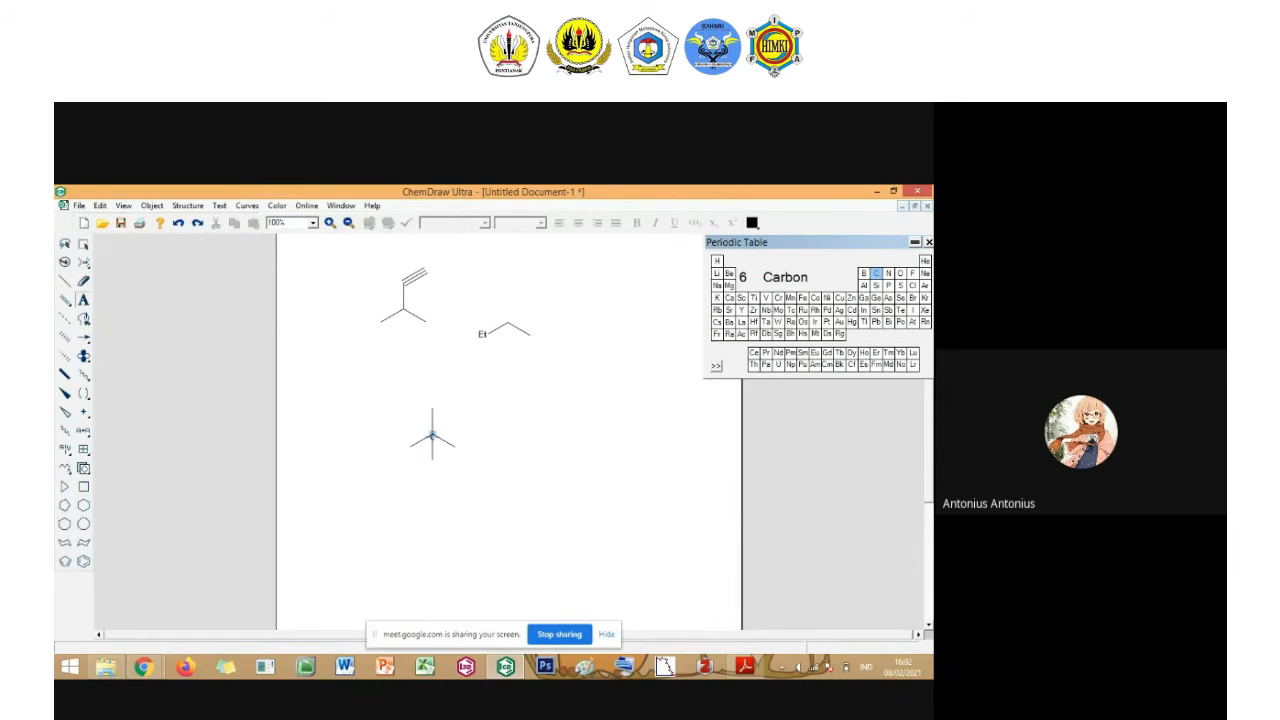
left_click(432, 436)
left_click(717, 262)
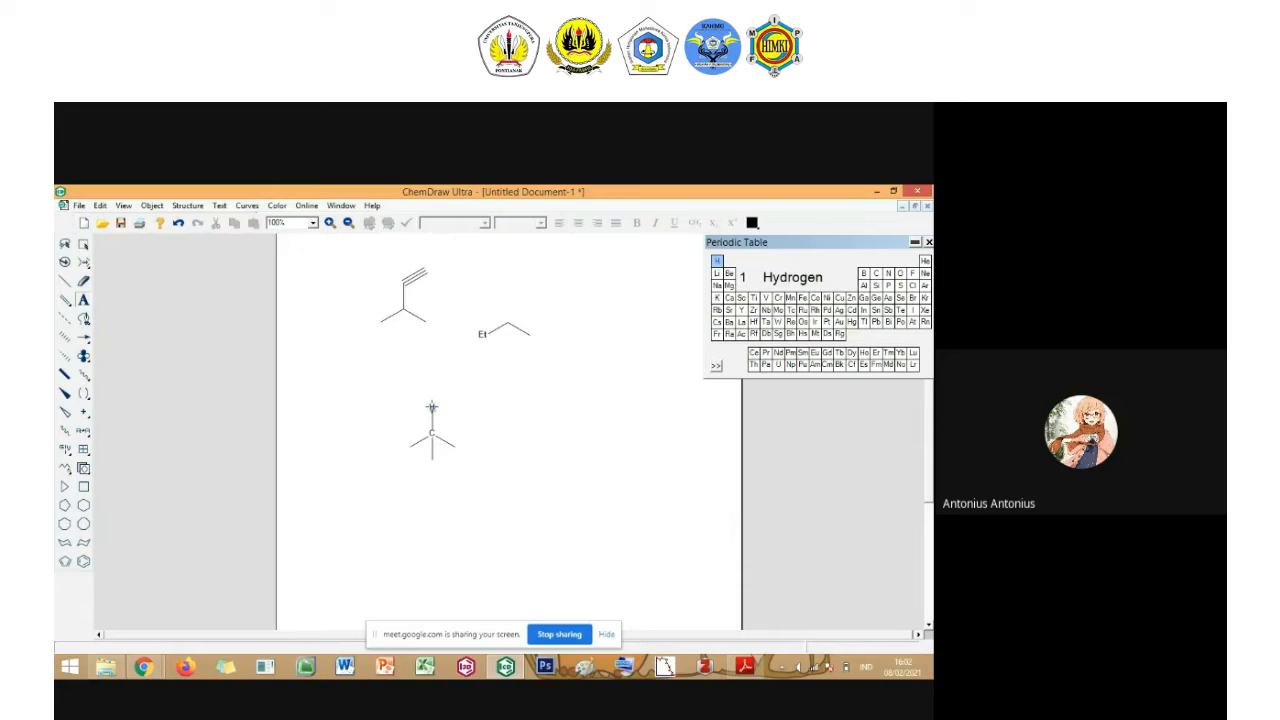
left_click(432, 408)
left_click(432, 458)
left_click(455, 446)
left_click(409, 446)
Change the methane's lower-left C–H bond to a solid wedged bond and its lower-right one to a hashed wedged bond.
left_click(65, 395)
left_click(423, 442)
left_click(64, 357)
left_click(442, 441)
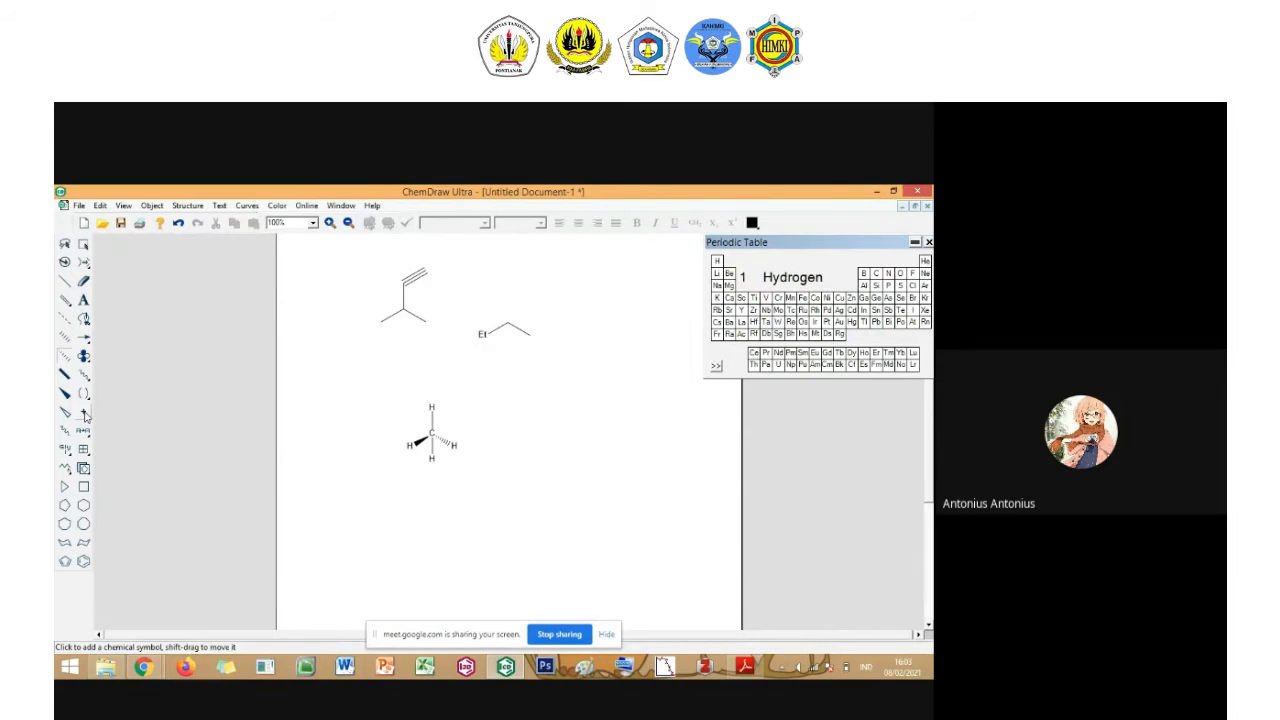
left_click_drag(85, 413, 158, 429)
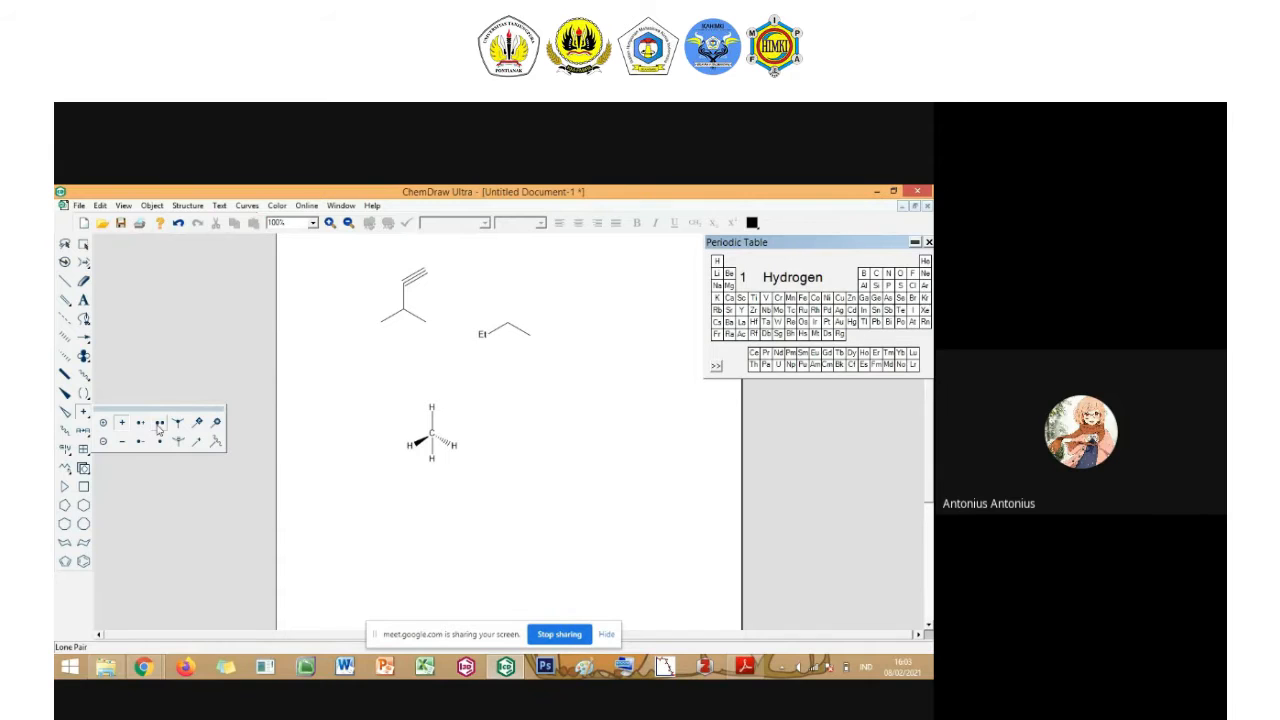
left_click_drag(158, 430, 85, 417)
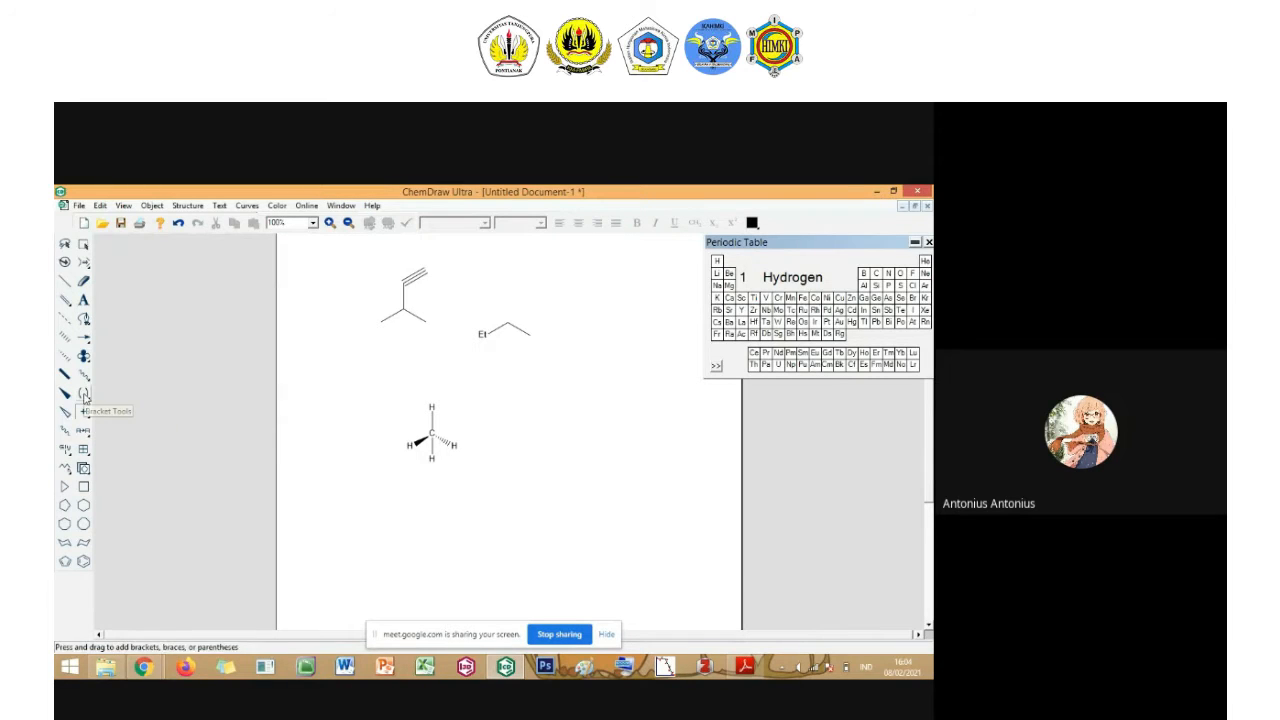
Place two dagger symbols side by side just above the methane structure.
left_click_drag(84, 396, 103, 408)
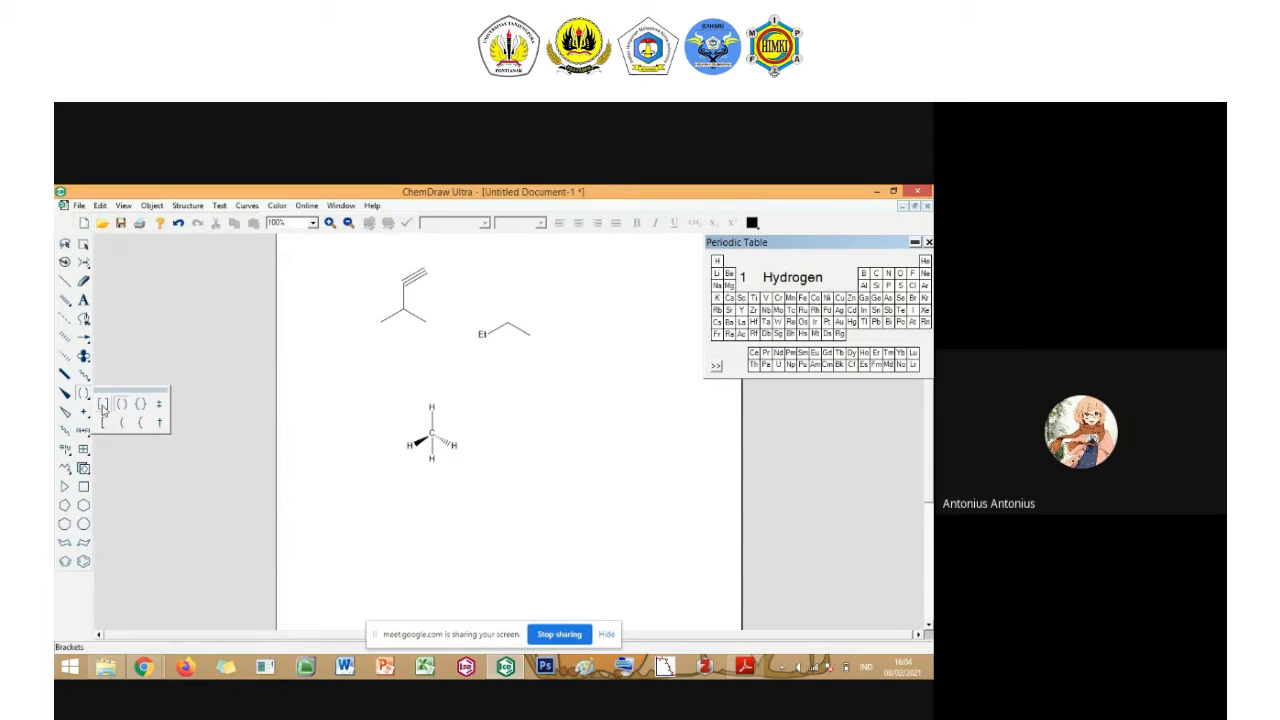
left_click_drag(103, 408, 160, 426)
left_click_drag(160, 426, 158, 427)
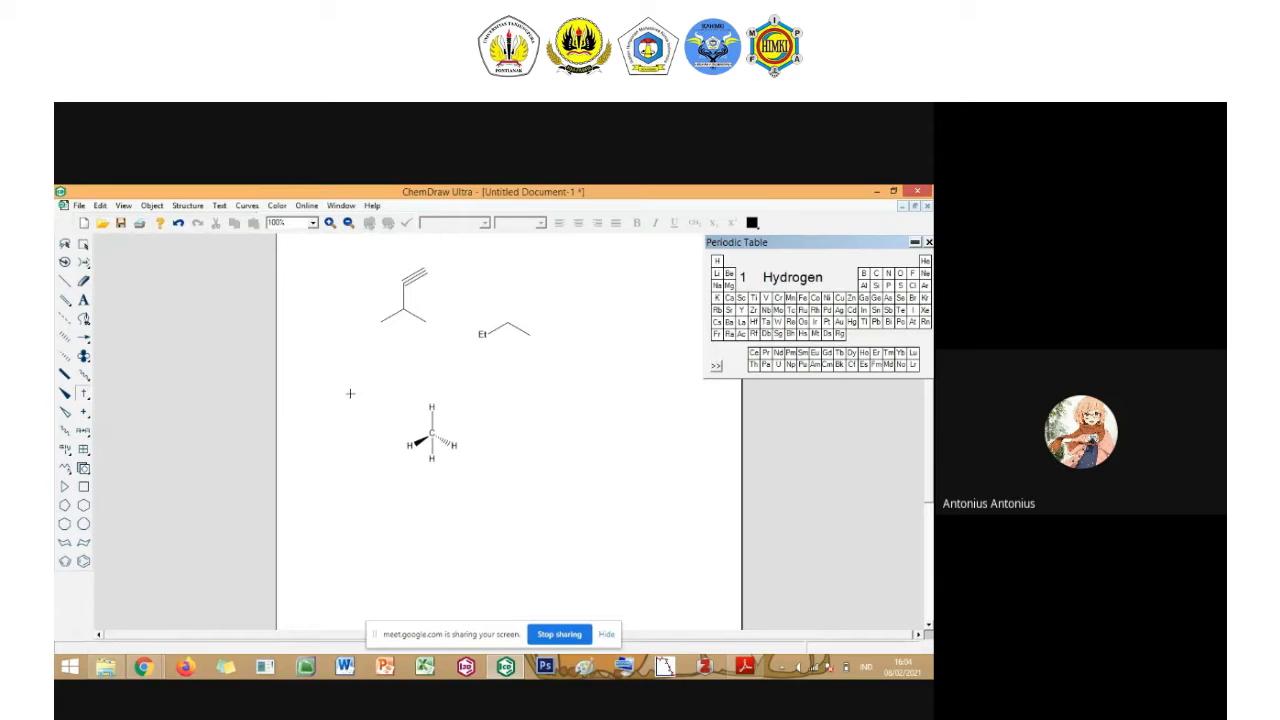
left_click(420, 386)
left_click(458, 386)
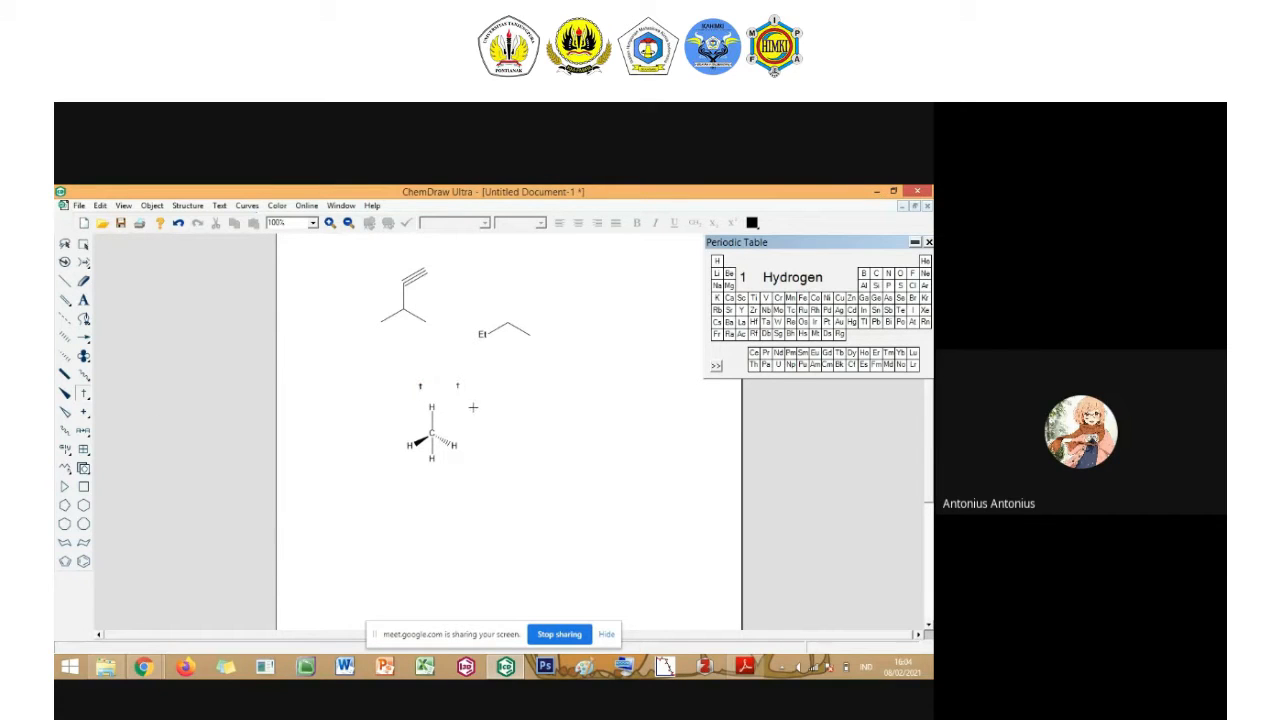
Draw a separate wavy bond to the left of the methane and add a wavy bond at each of the branched structure's three ends.
left_click(66, 433)
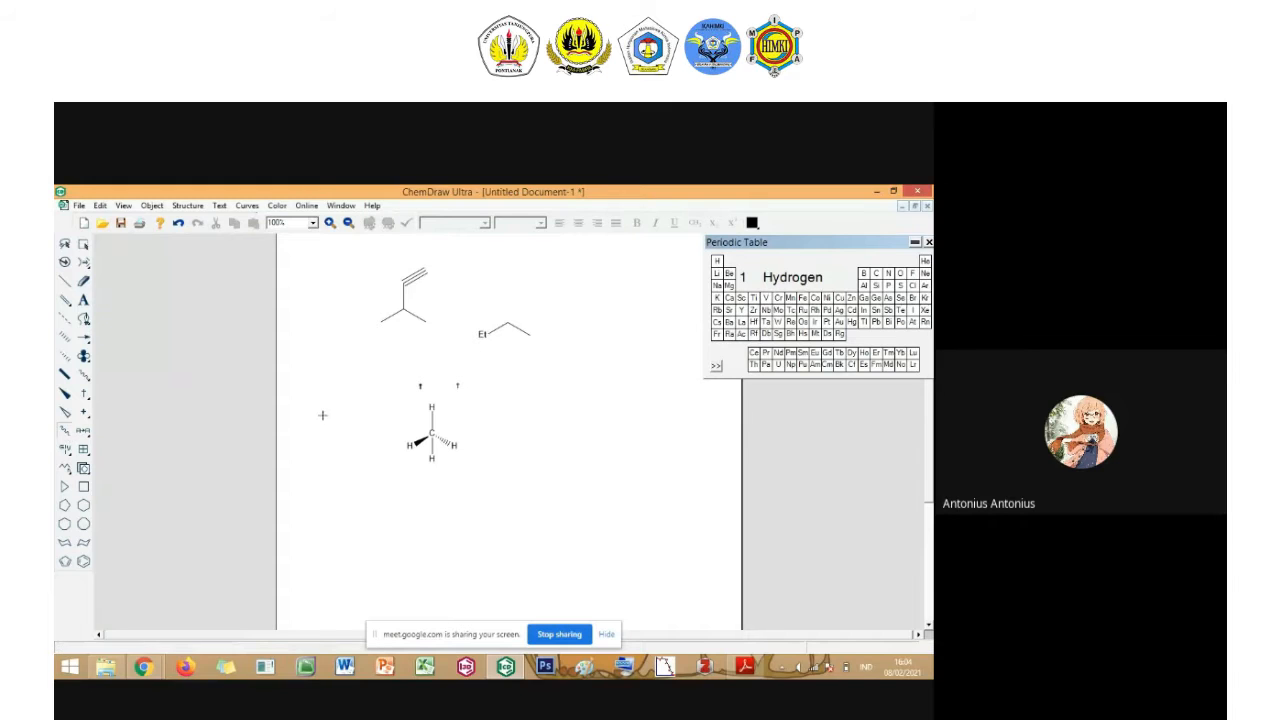
mouse_move(322, 415)
left_mouse_down()
mouse_move(370, 462)
mouse_move(303, 477)
mouse_move(335, 398)
mouse_move(407, 382)
mouse_move(337, 366)
left_mouse_up()
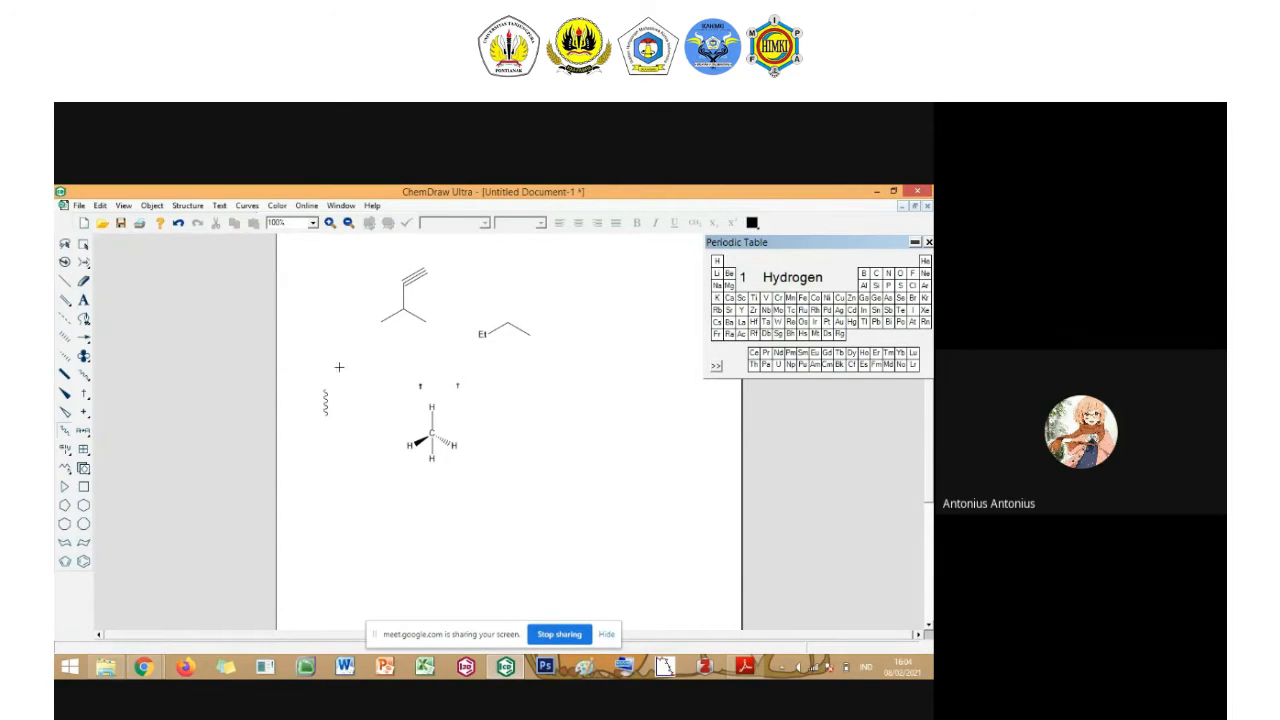
left_click(381, 321)
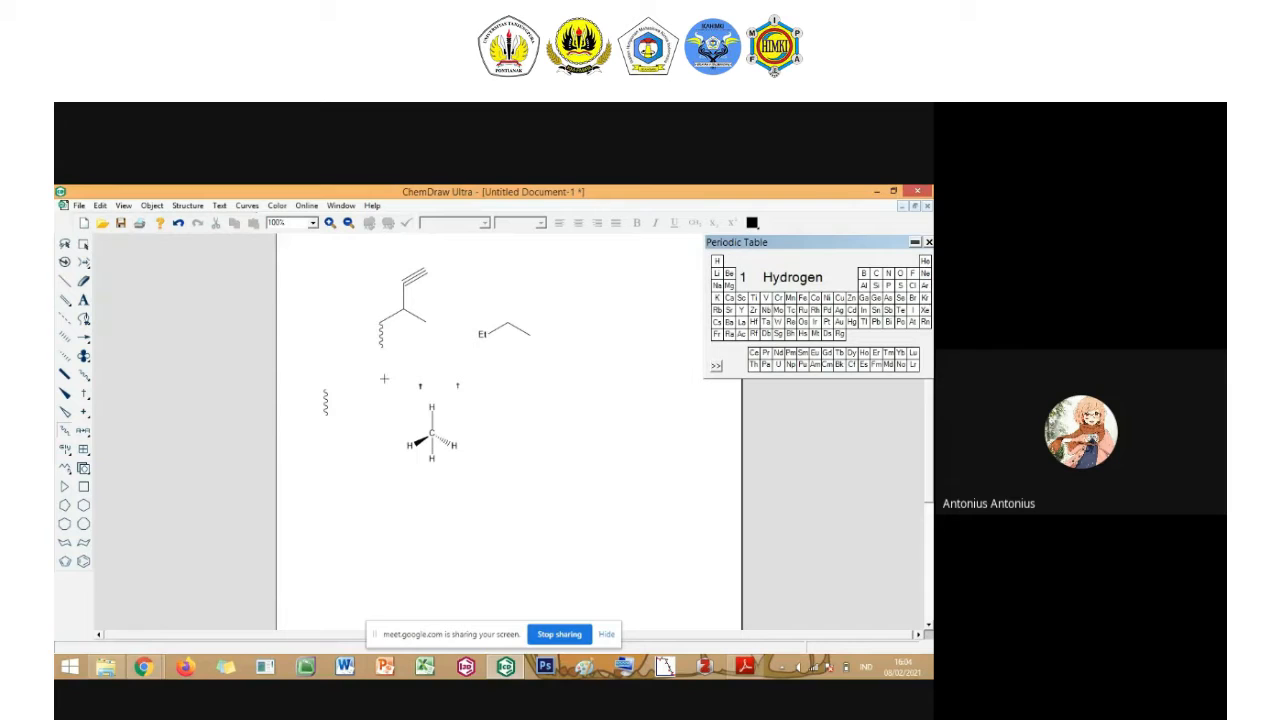
left_click(426, 322)
left_click(426, 271)
Examine the available template collections, including Amino Acids, DNA Templates, Nanotubes and RNA Templates.
left_click(83, 432)
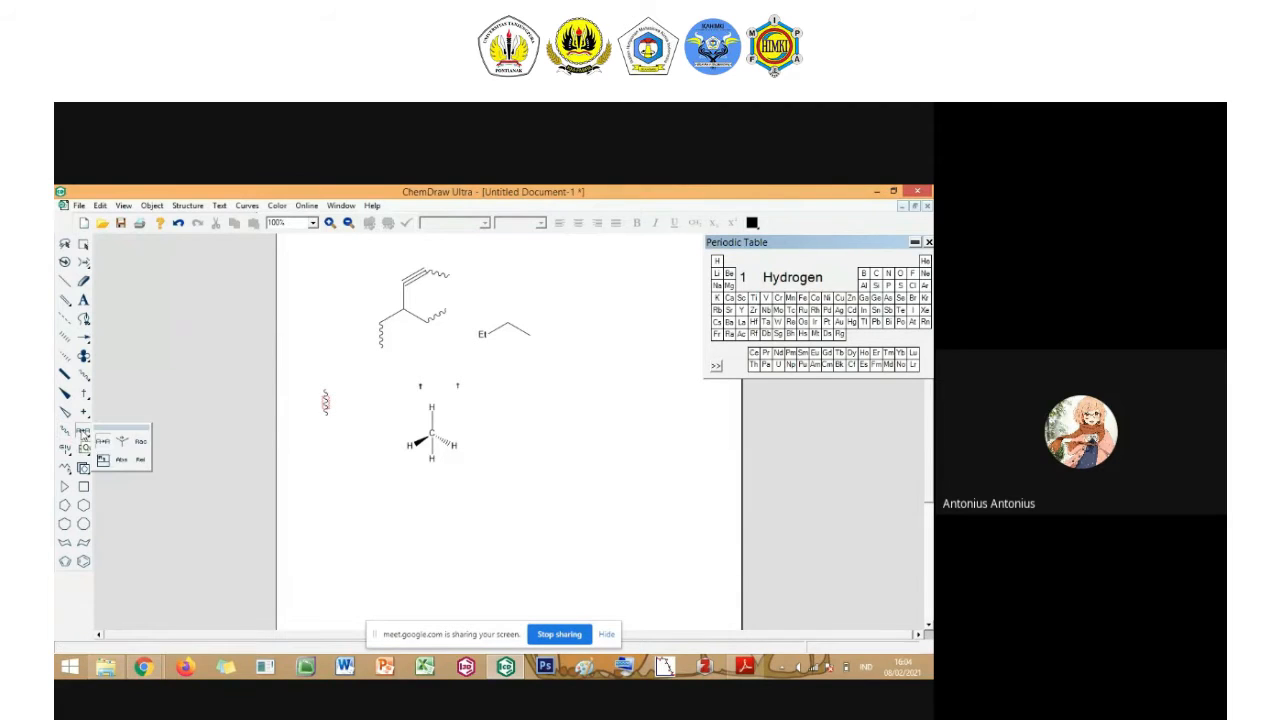
left_click(83, 468)
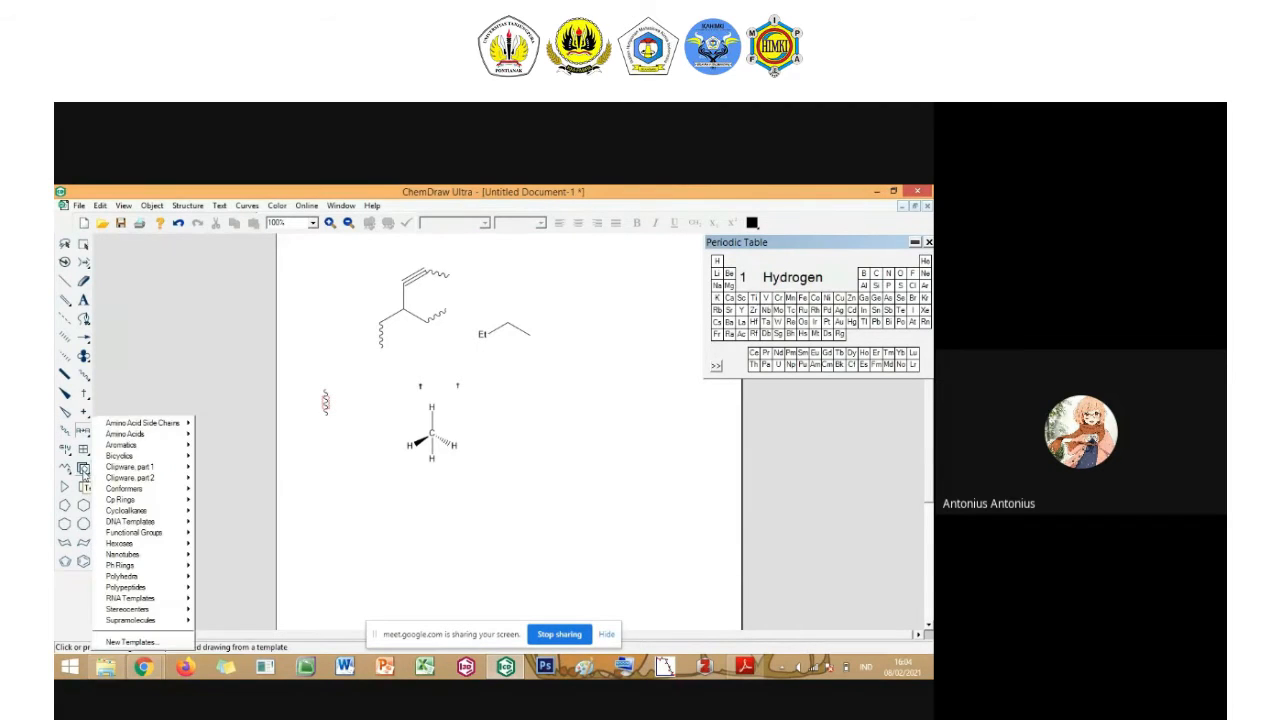
left_click(84, 473)
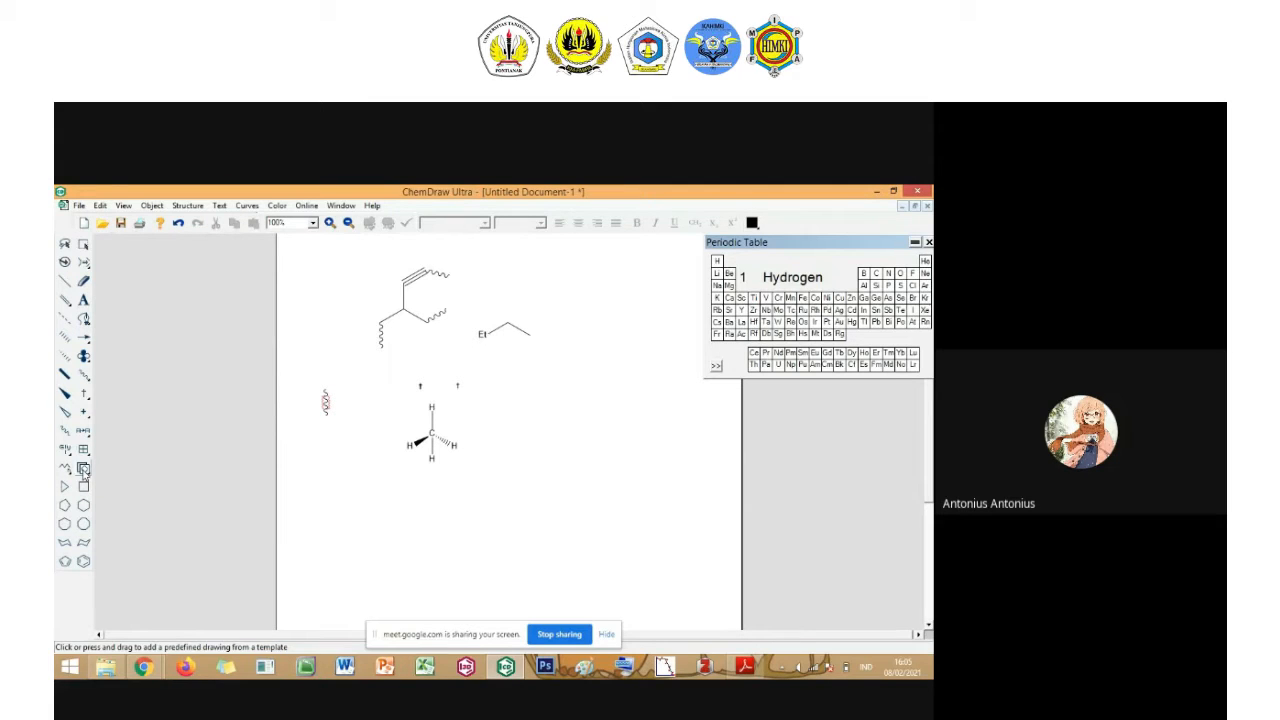
left_click(83, 468)
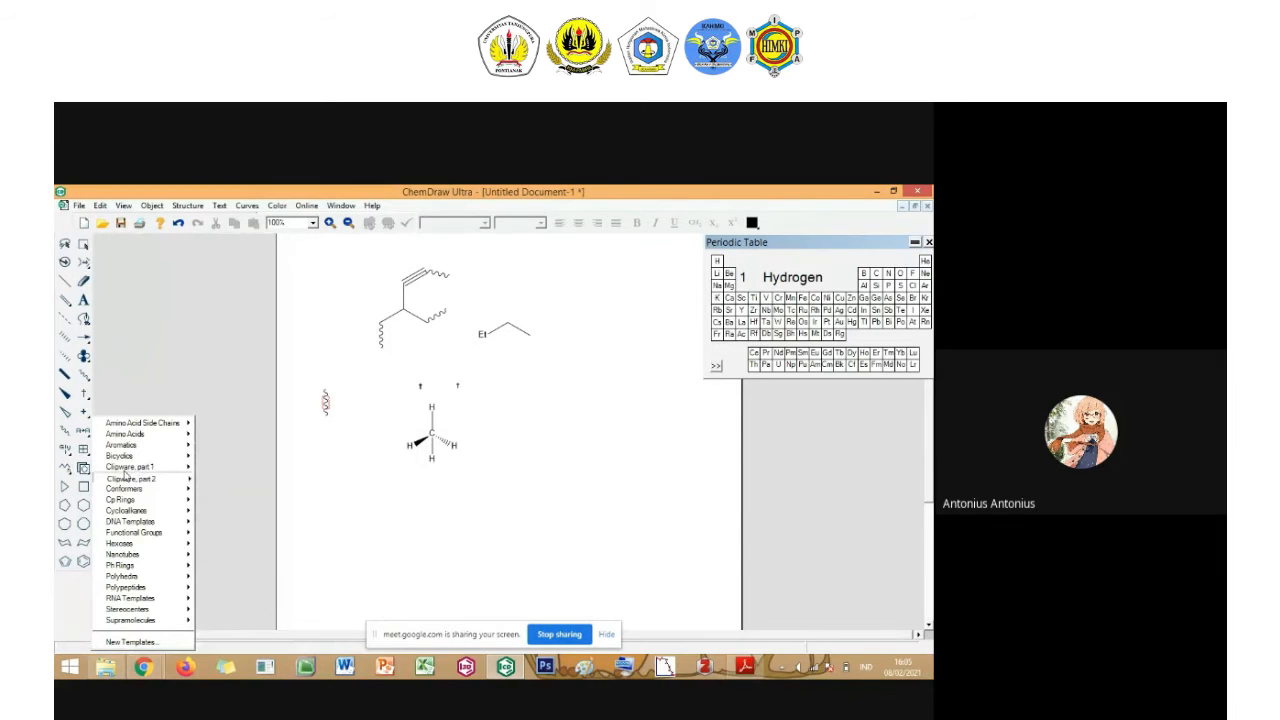
mouse_move(131, 468)
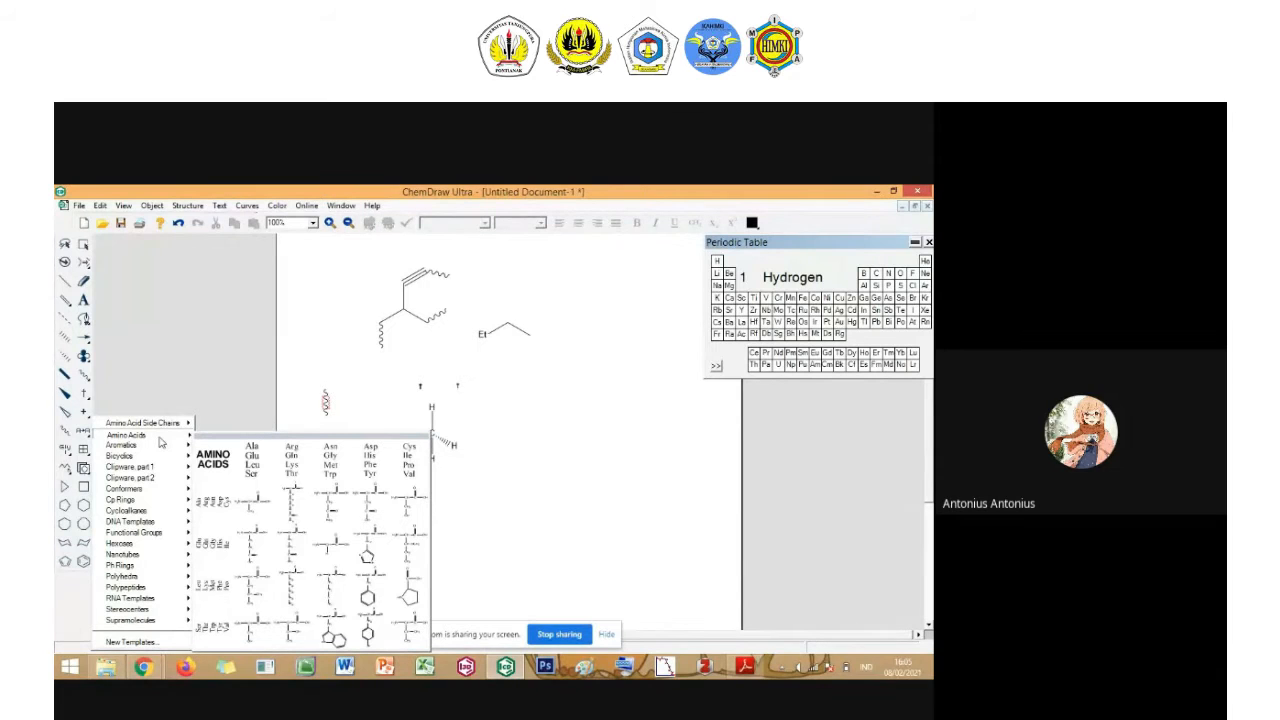
left_click(158, 434)
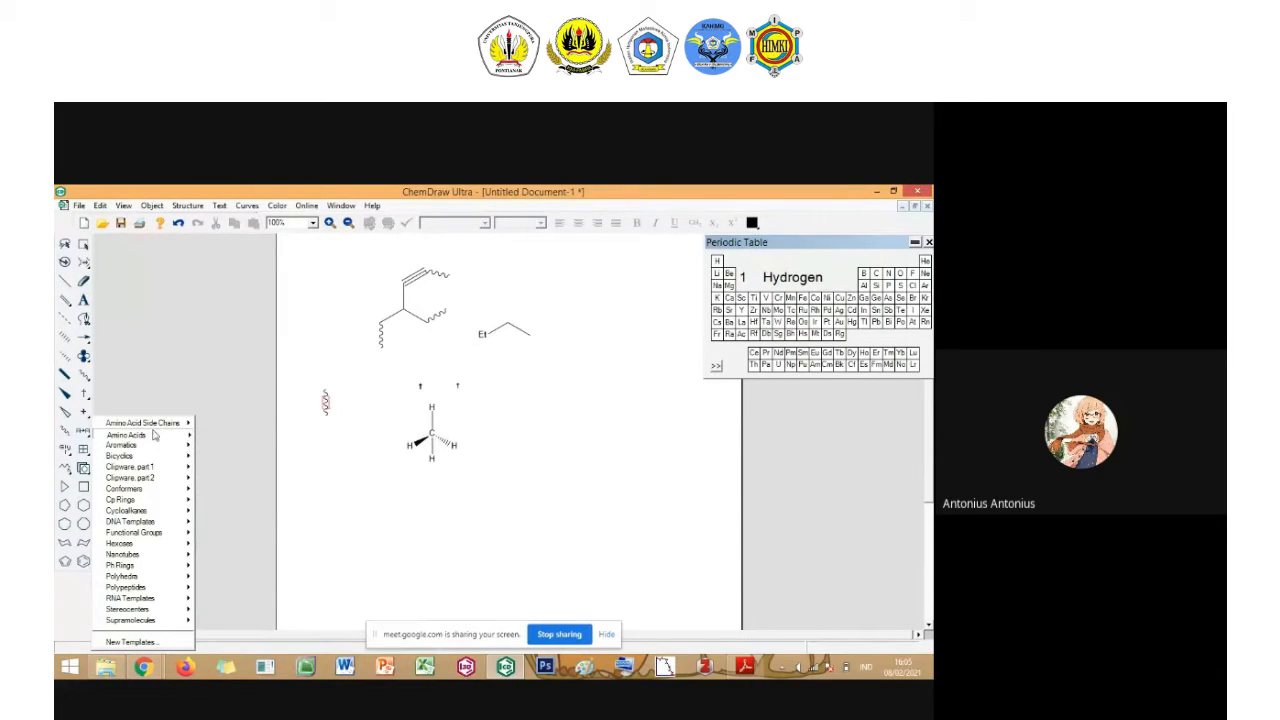
mouse_move(146, 526)
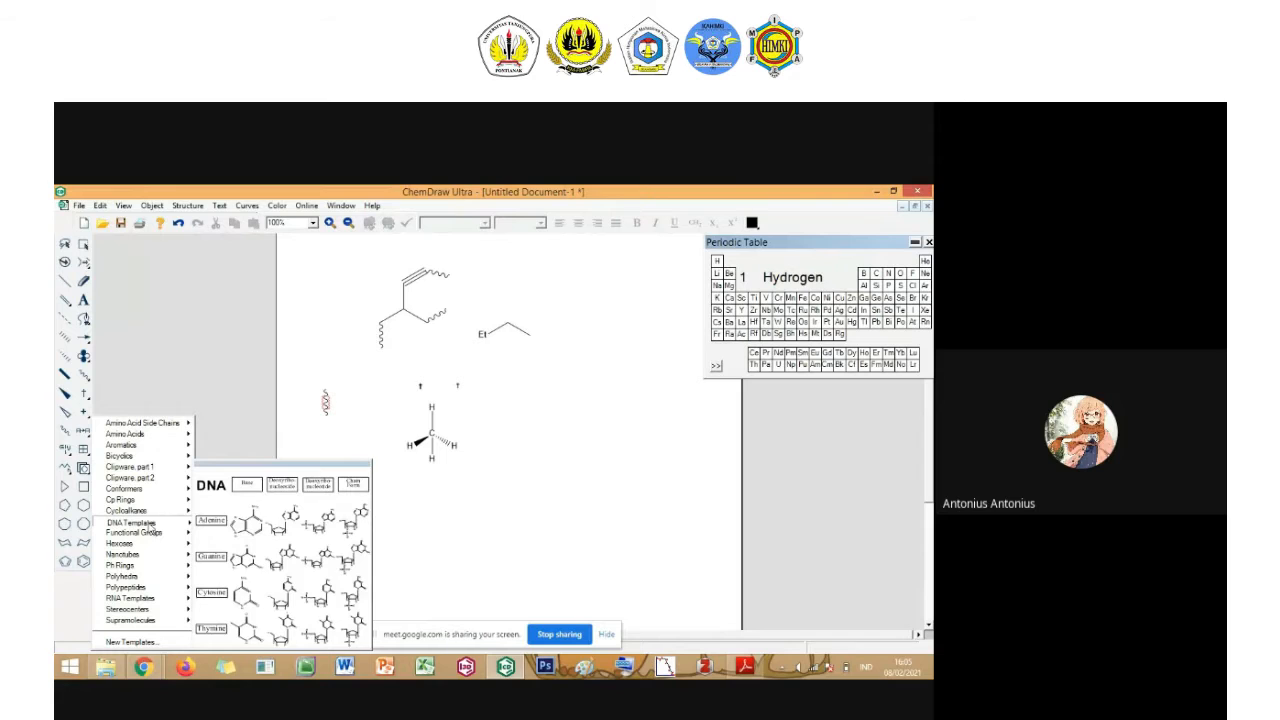
mouse_move(150, 568)
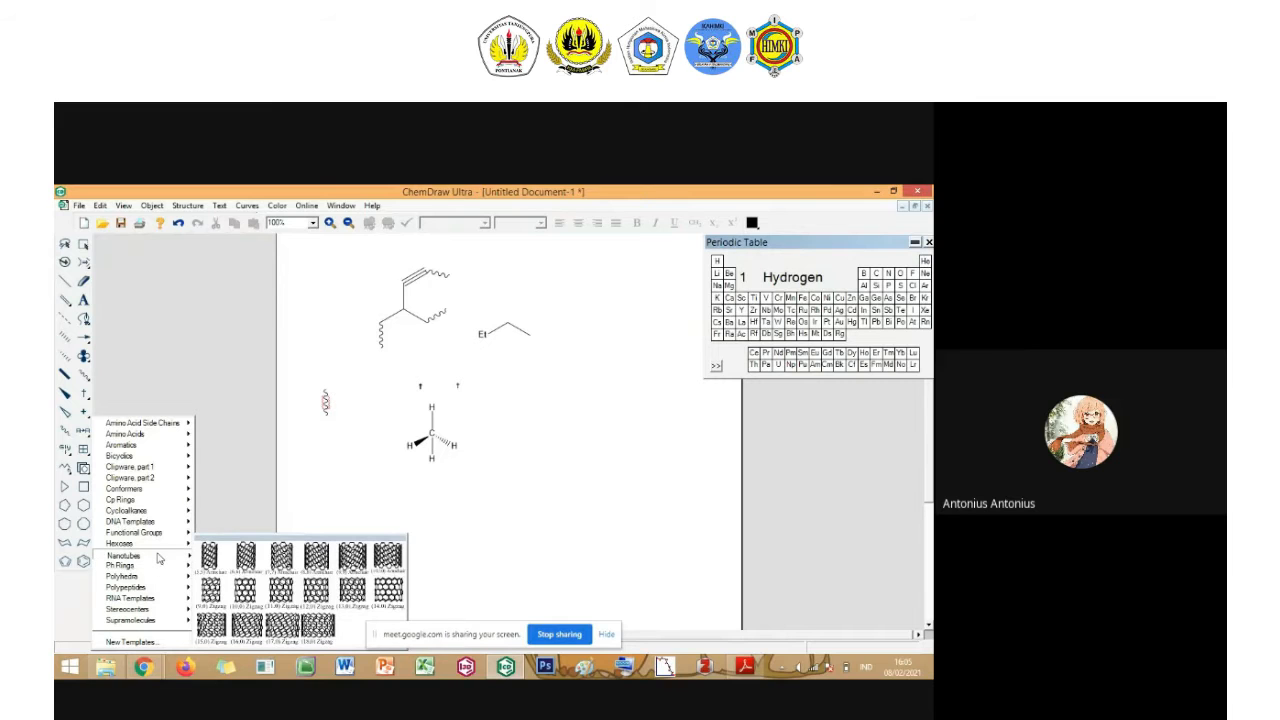
mouse_move(153, 591)
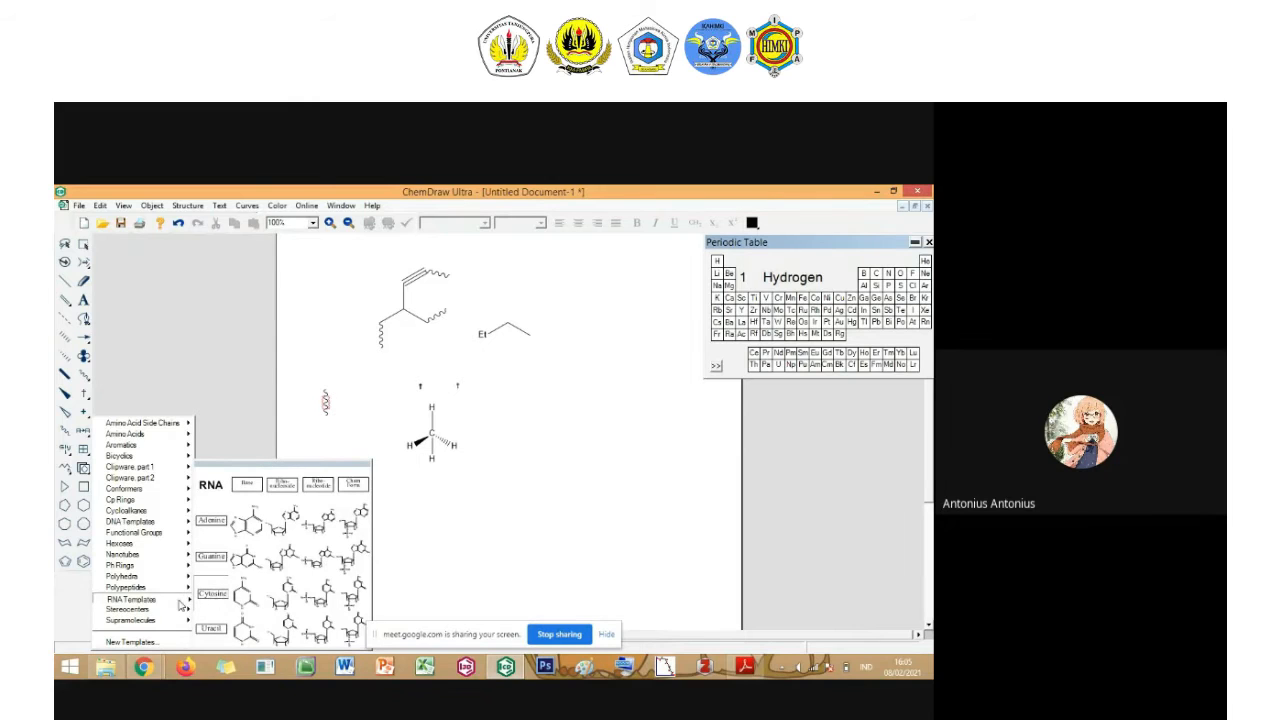
Place two copies of a five-bond template with wedged and hashed bonds to the right of the methane, and select cobalt as the element.
left_click(212, 594)
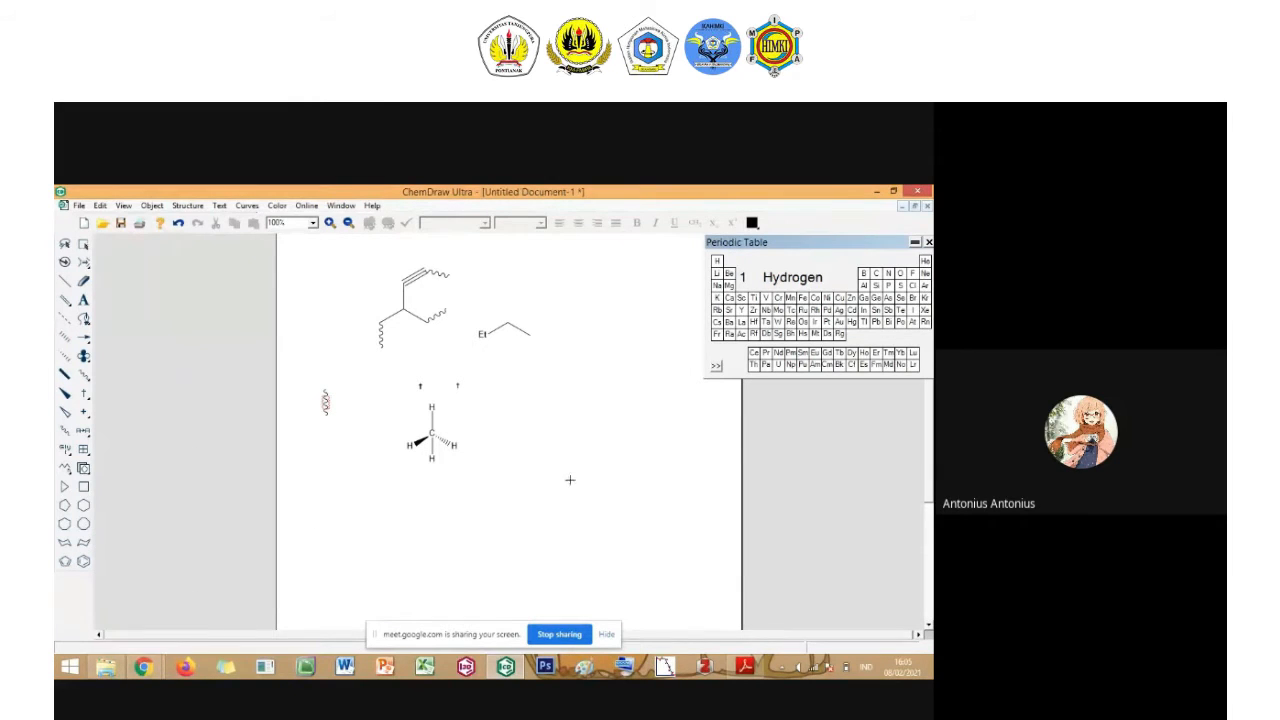
left_click(586, 465)
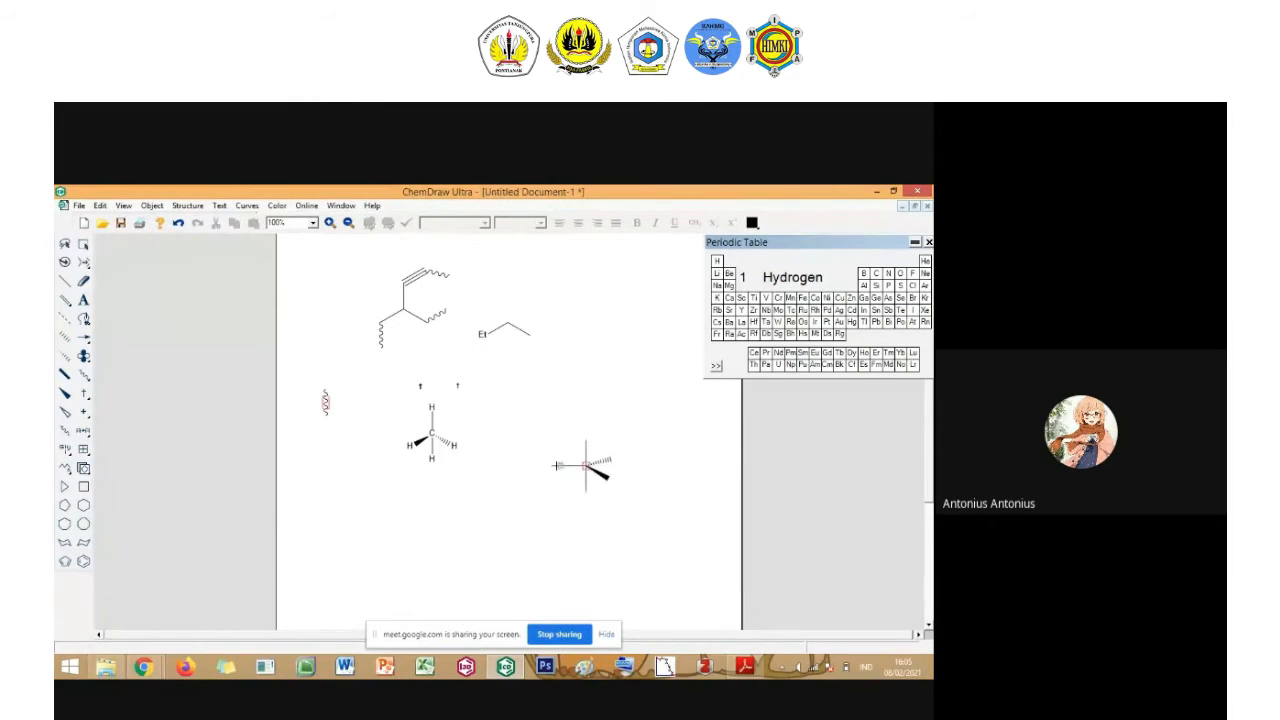
left_click(549, 397)
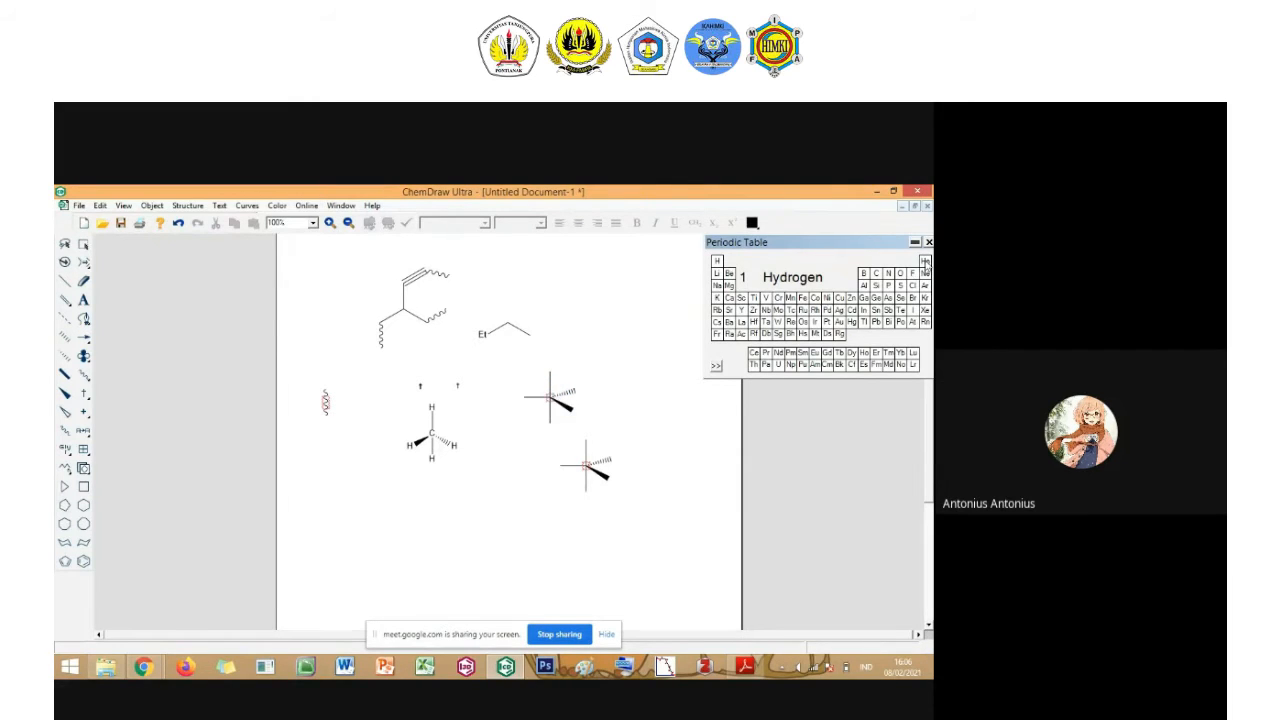
left_click(816, 299)
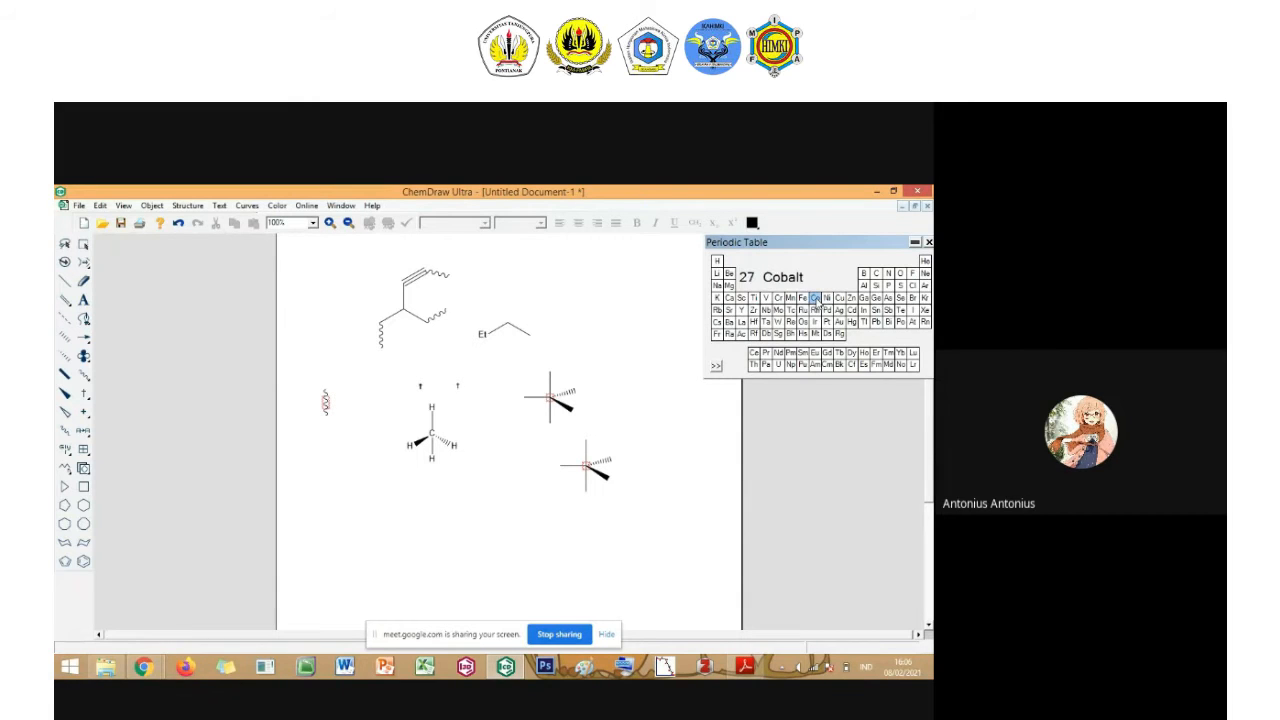
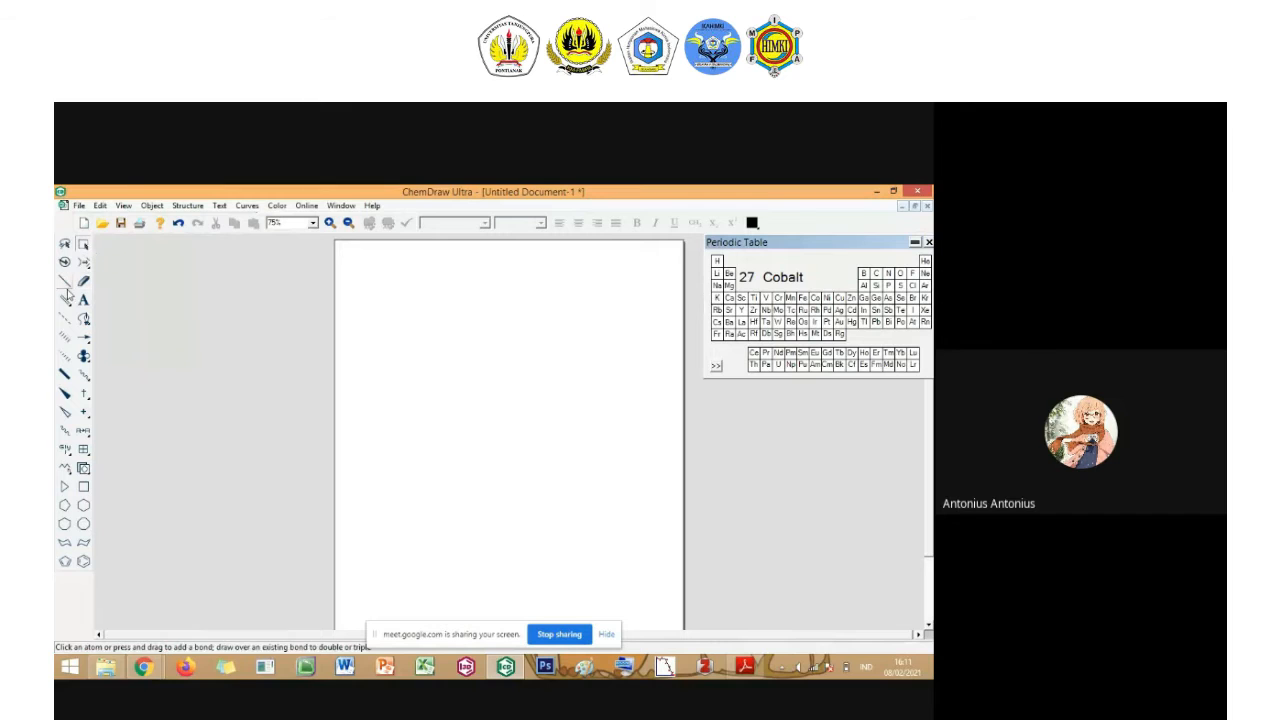
Consult the methane structure in Structure.pdf in Adobe Reader, and draw a cross of four solid single bonds in ChemDraw.
left_click(65, 281)
left_click(744, 666)
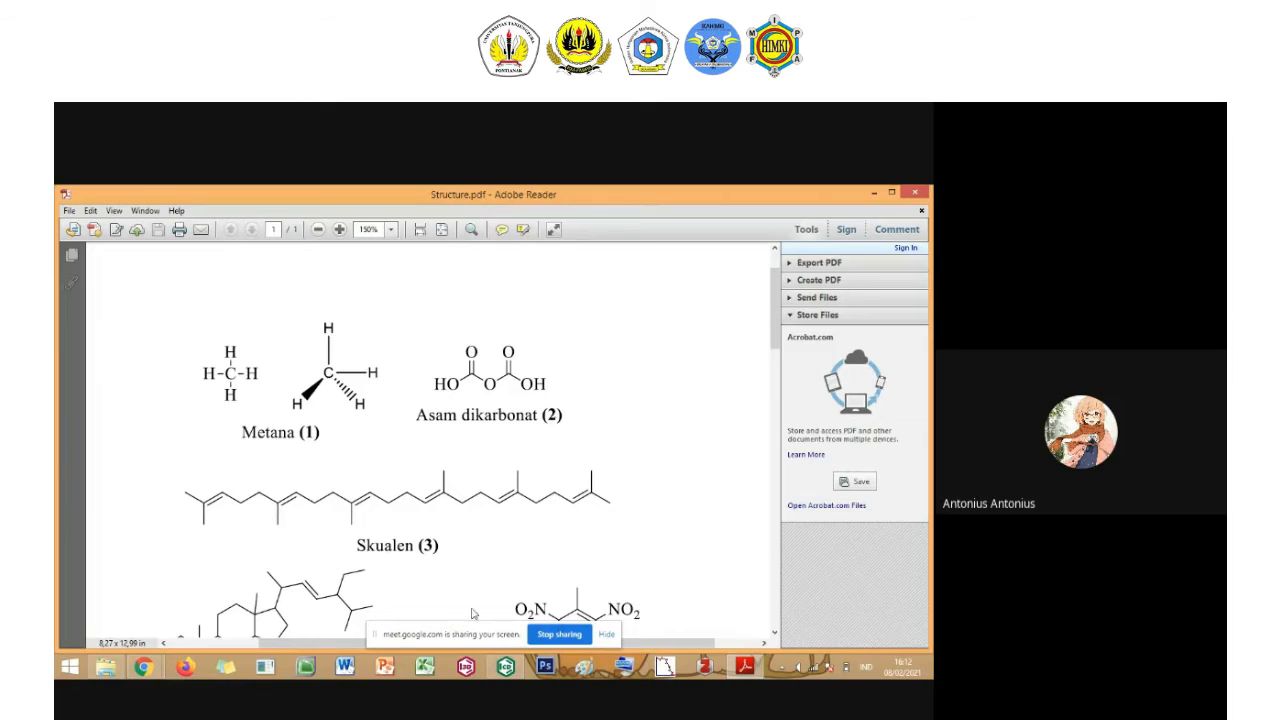
left_click(505, 666)
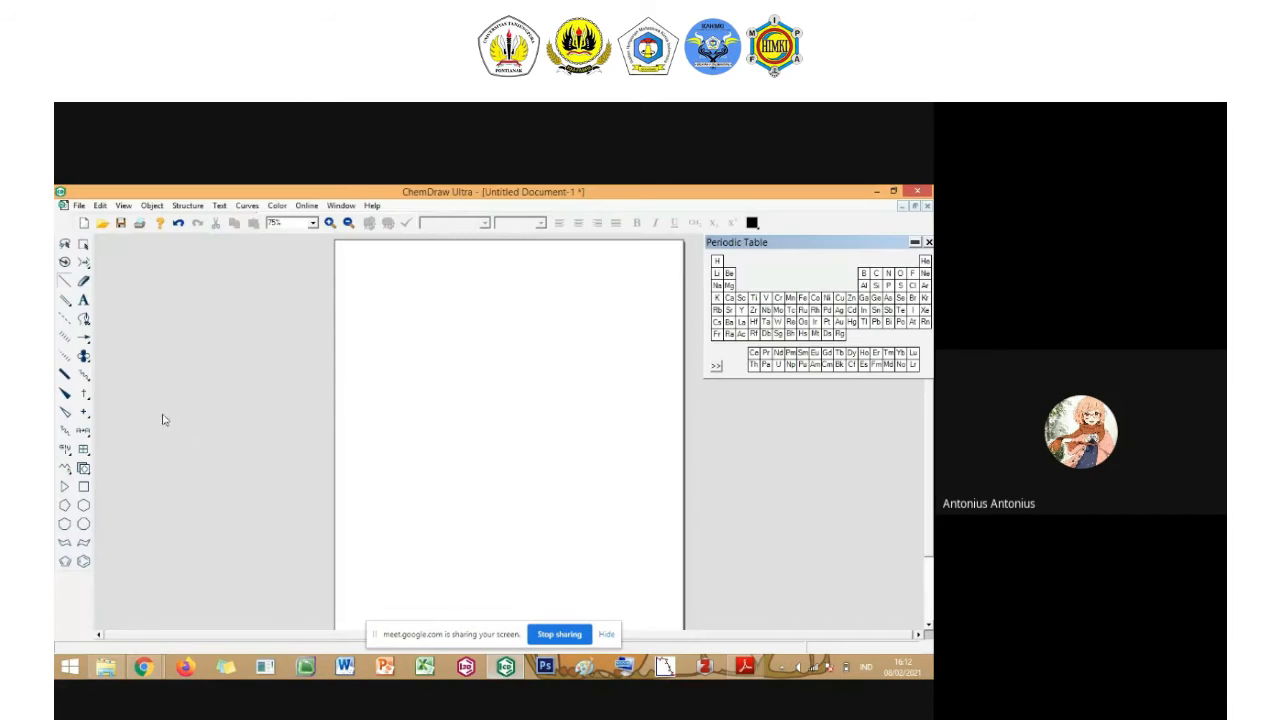
left_click(66, 283)
left_click(404, 342)
left_click_drag(422, 323, 422, 360)
Label the cross's centre as carbon and its four ends as hydrogen, and compare the result with the methane in Structure.pdf.
left_click(876, 273)
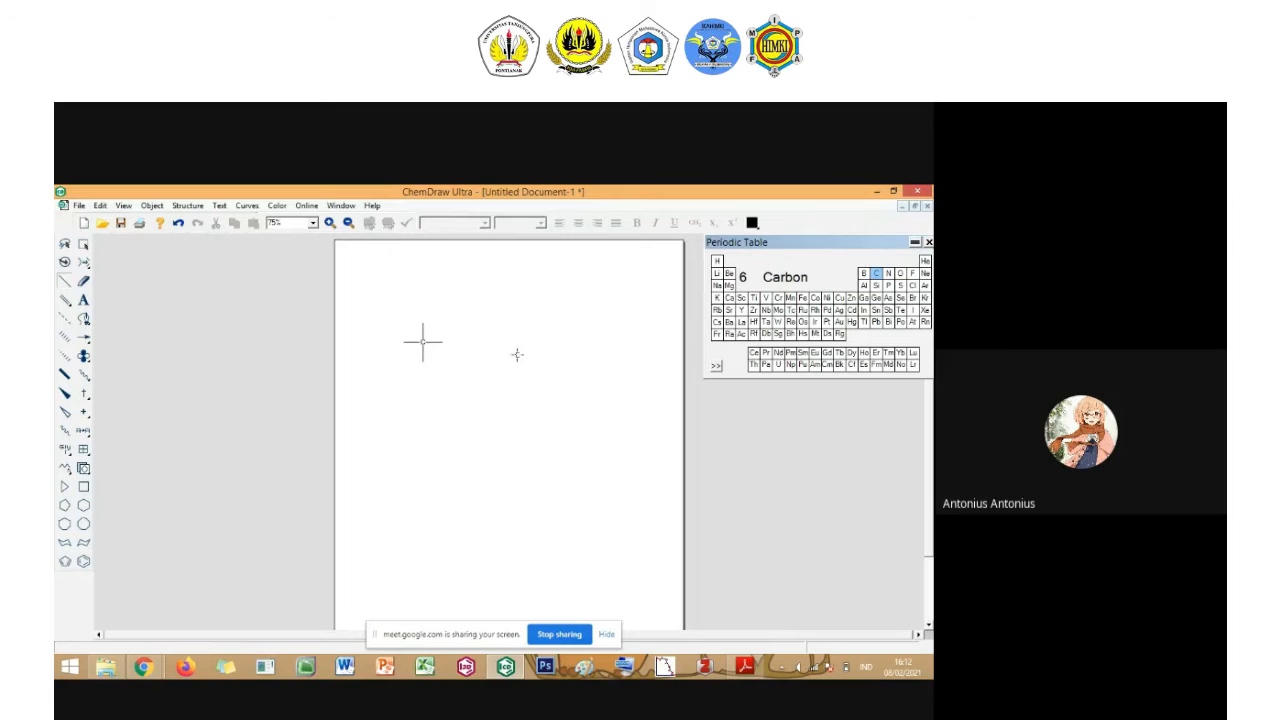
left_click(716, 261)
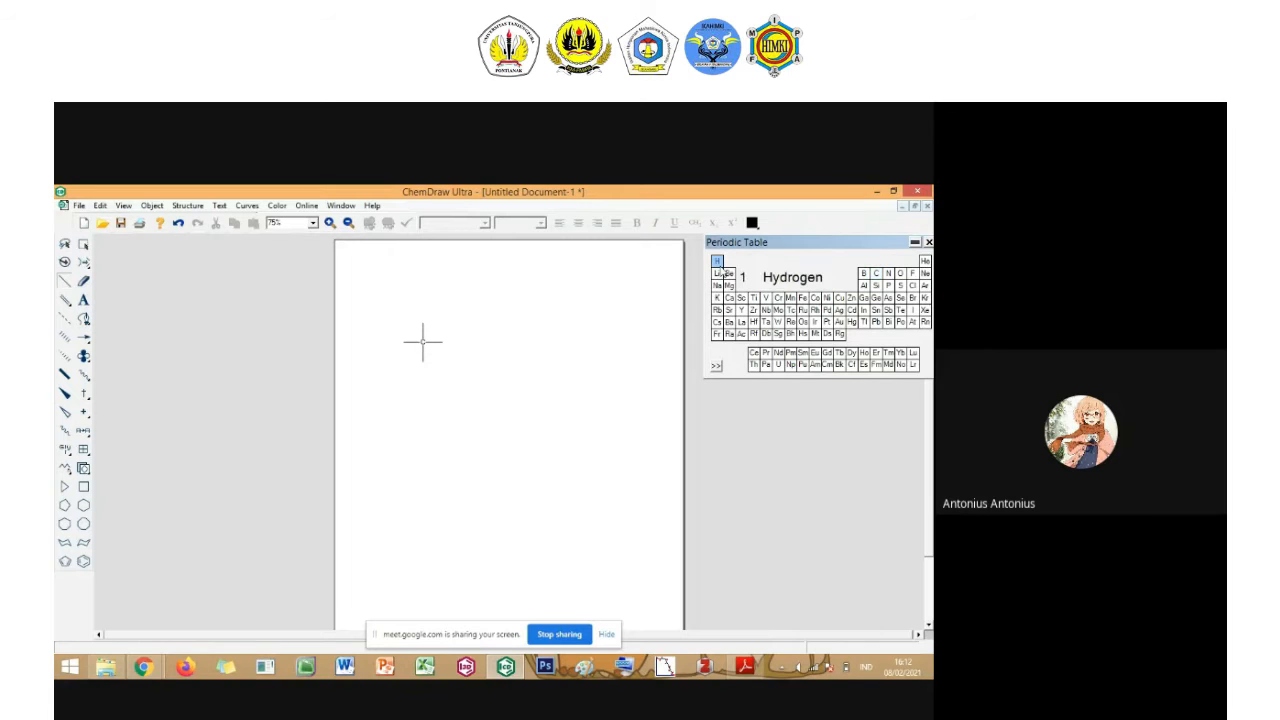
left_click(422, 323)
left_click(404, 341)
left_click(422, 359)
left_click(441, 341)
left_click(743, 665)
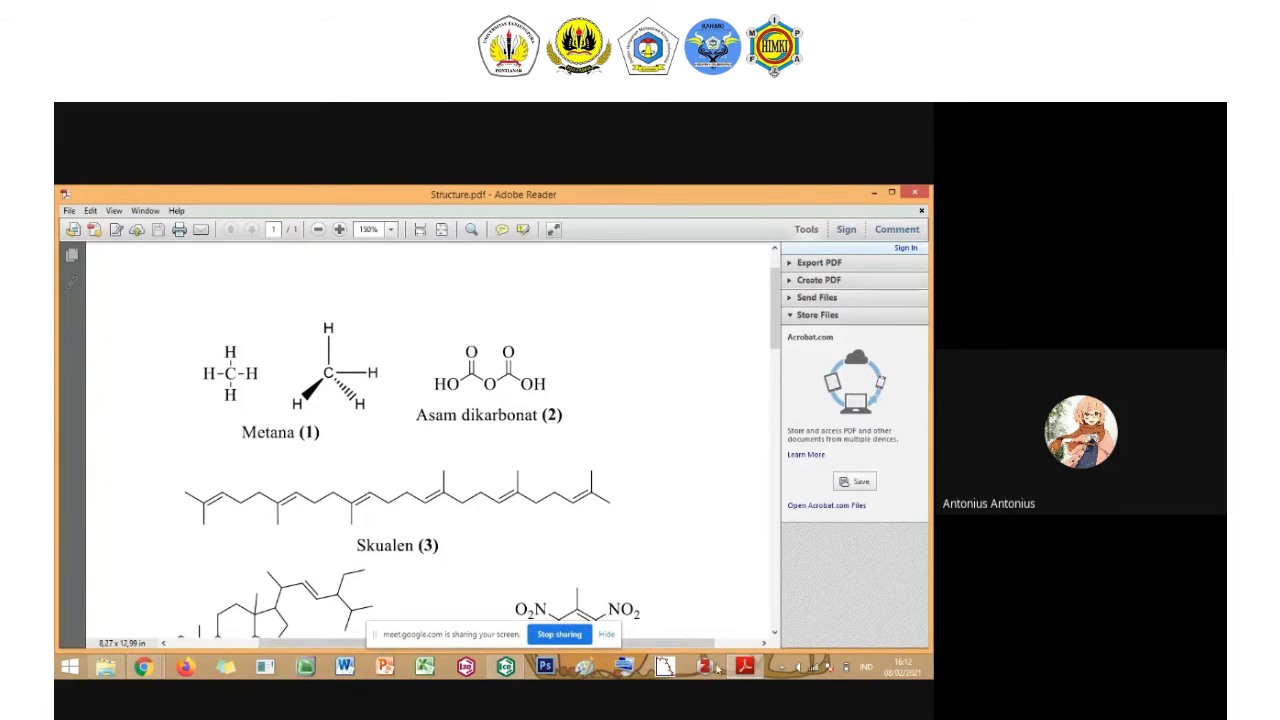
left_click(705, 665)
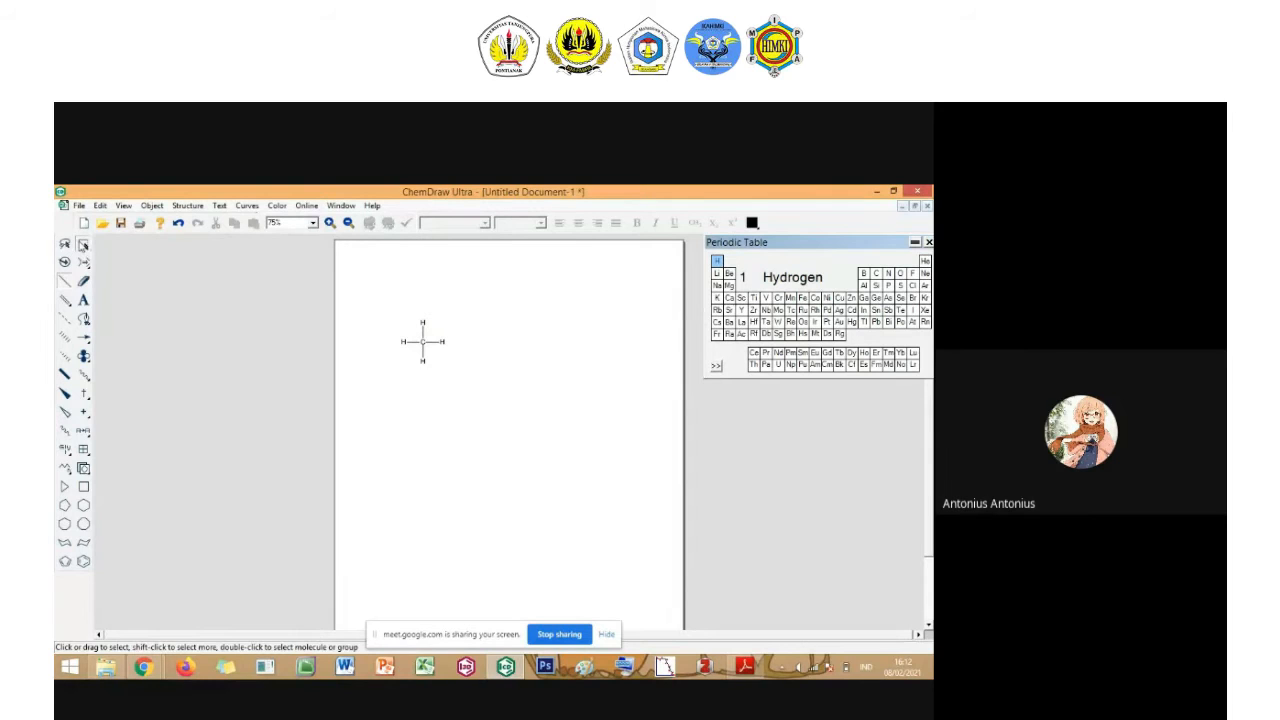
Apply the ACS Document 1996 object settings to the methane structure and set them as the document's defaults.
left_click(84, 245)
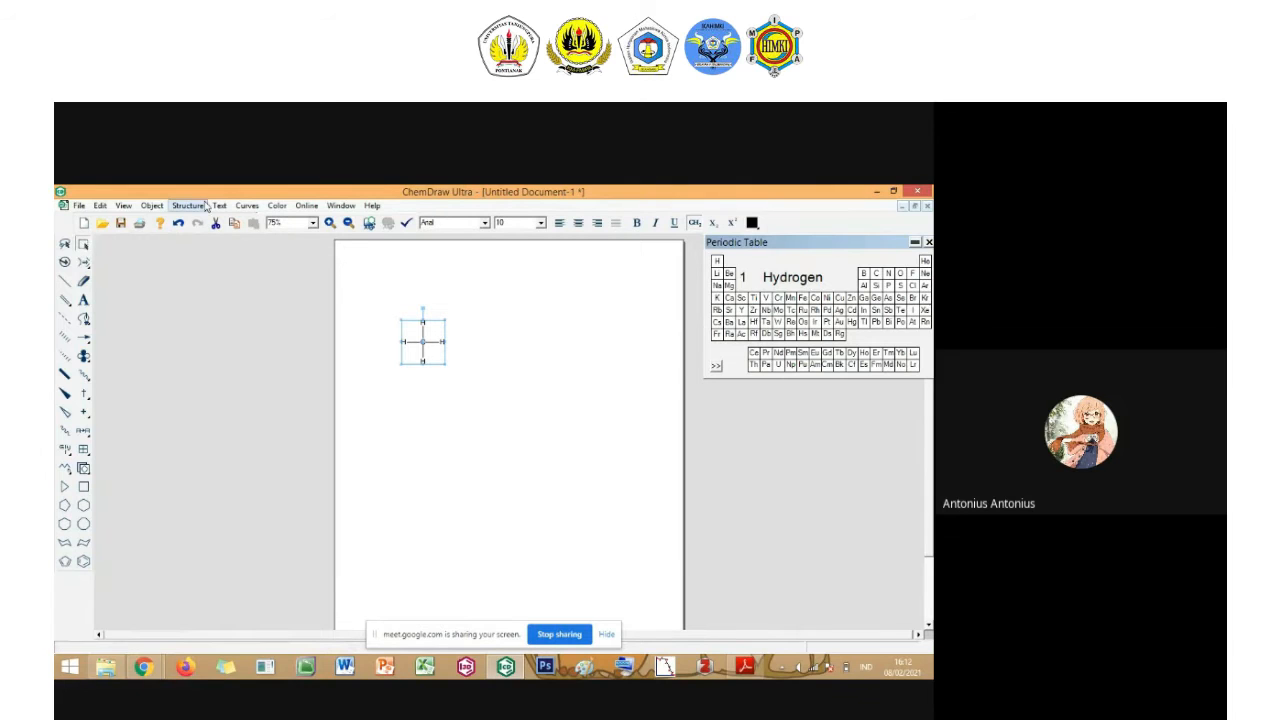
left_click(152, 207)
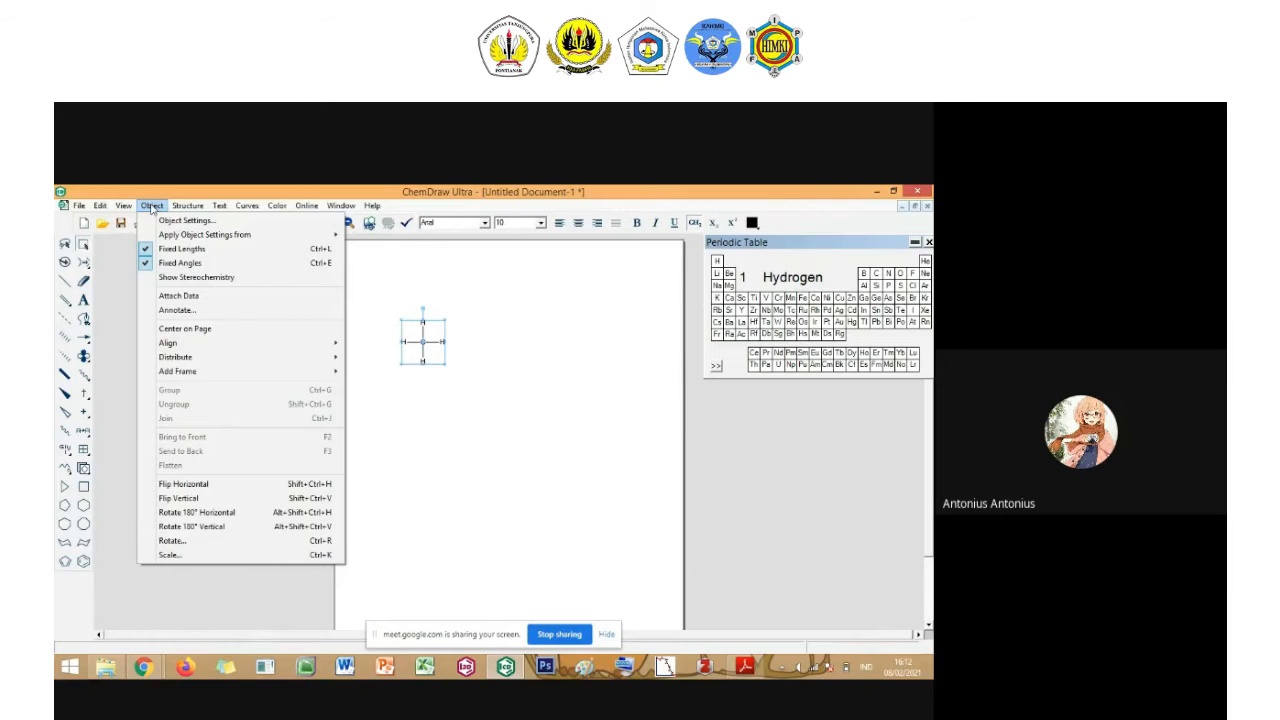
mouse_move(201, 236)
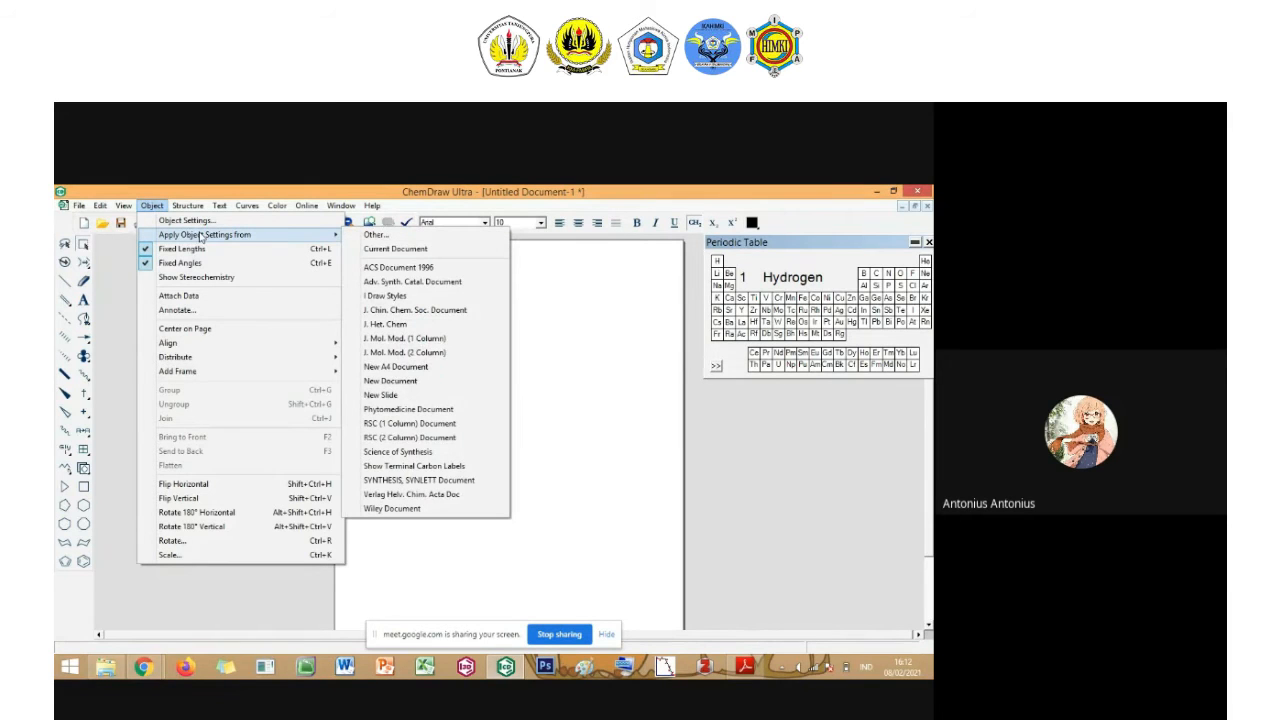
left_click(400, 268)
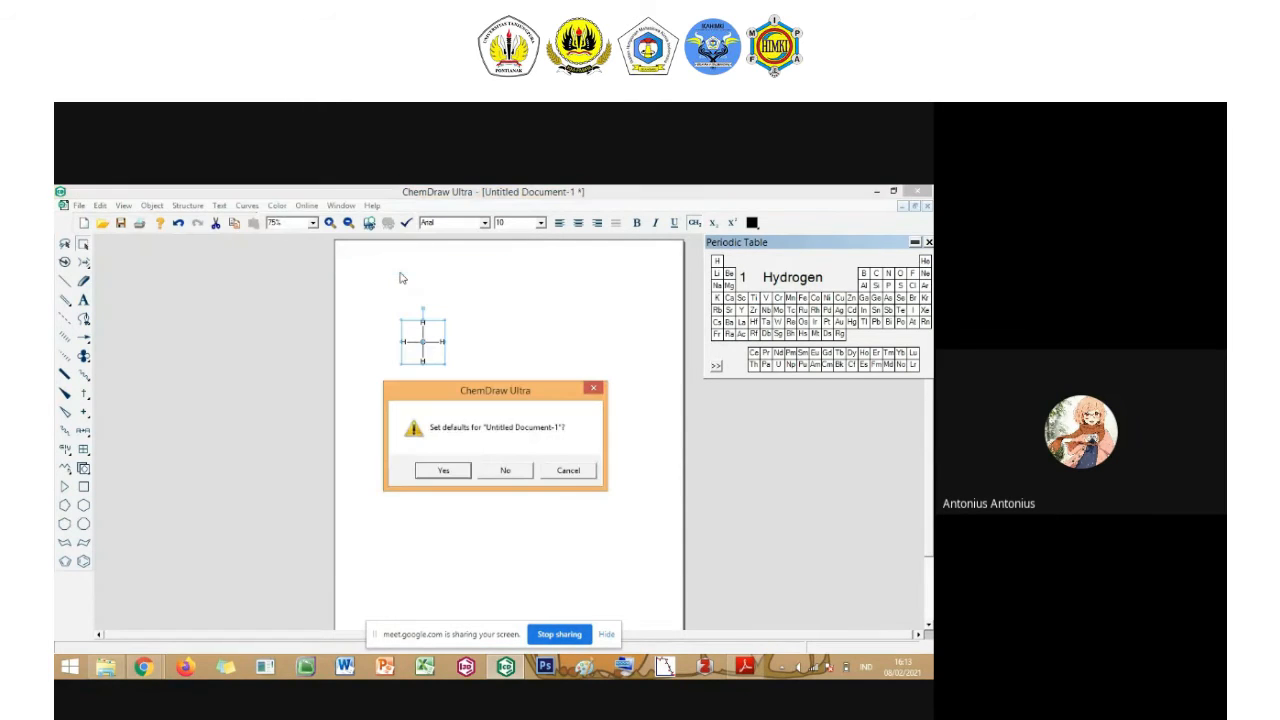
key("Return")
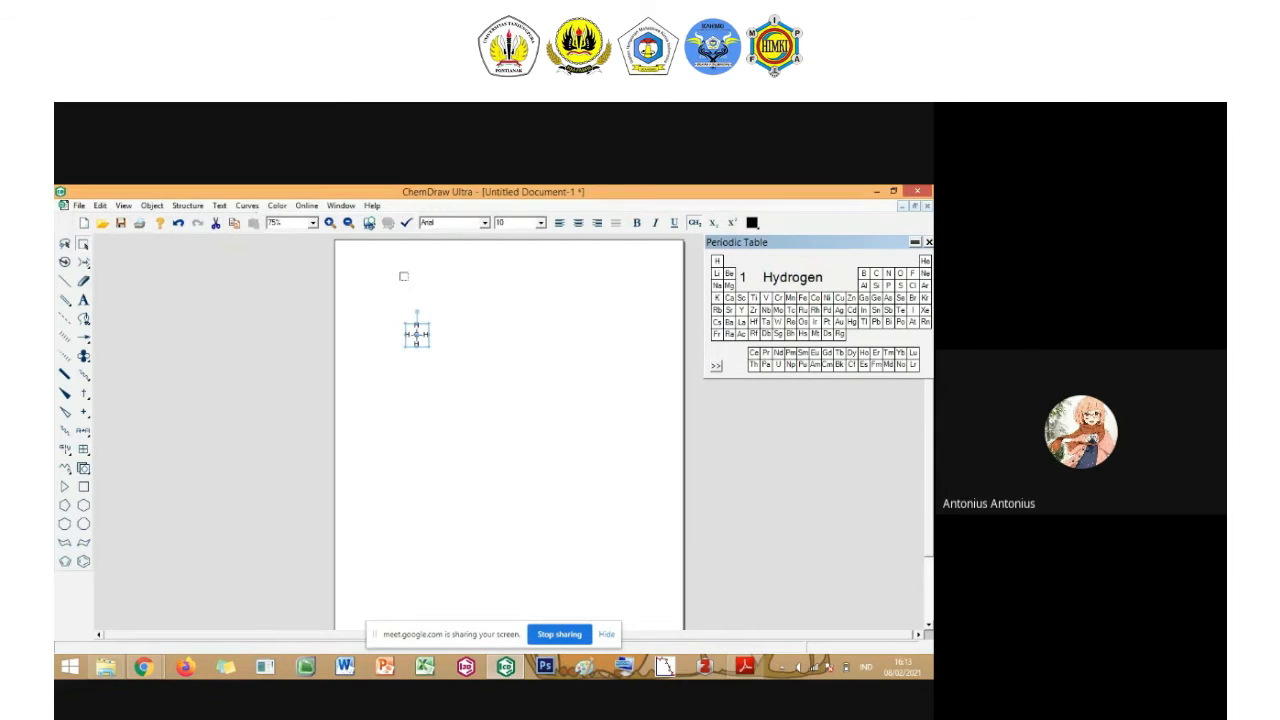
Select the whole methane structure and convert it to its chemical name as a caption below the drawing.
left_click(331, 223)
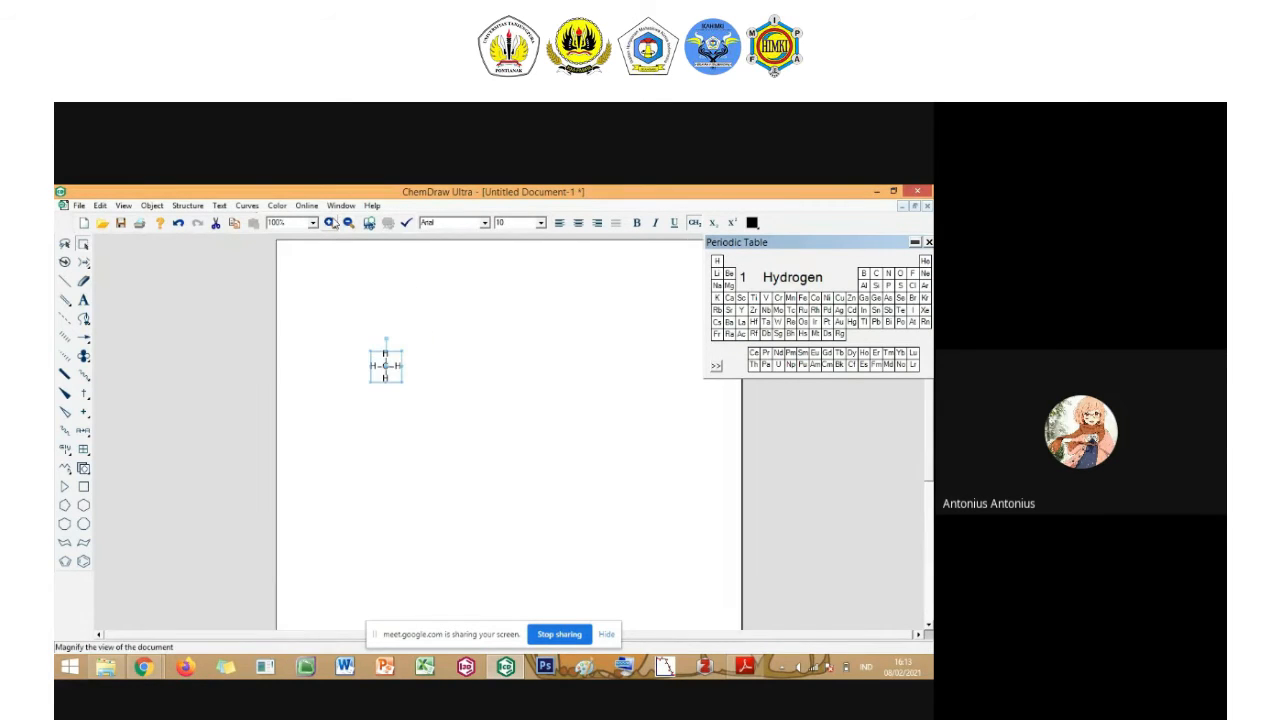
left_click(331, 223)
left_click(331, 223)
left_click(331, 223)
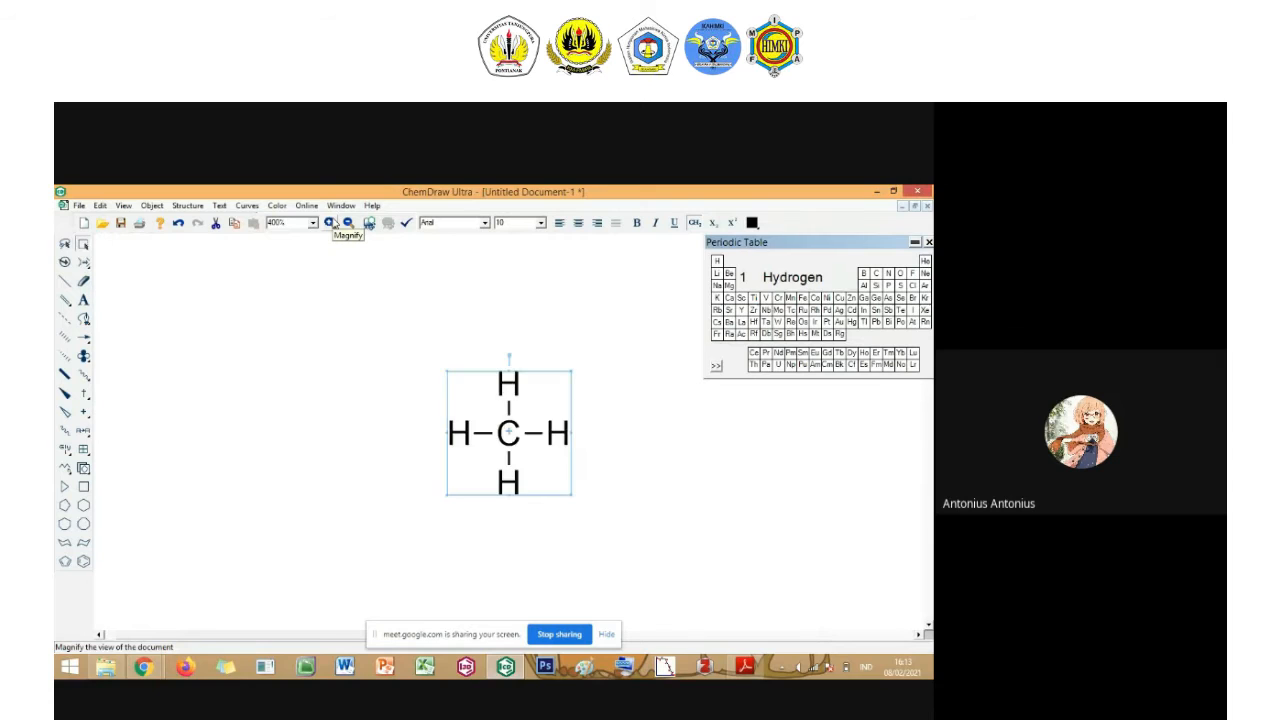
left_click(331, 223)
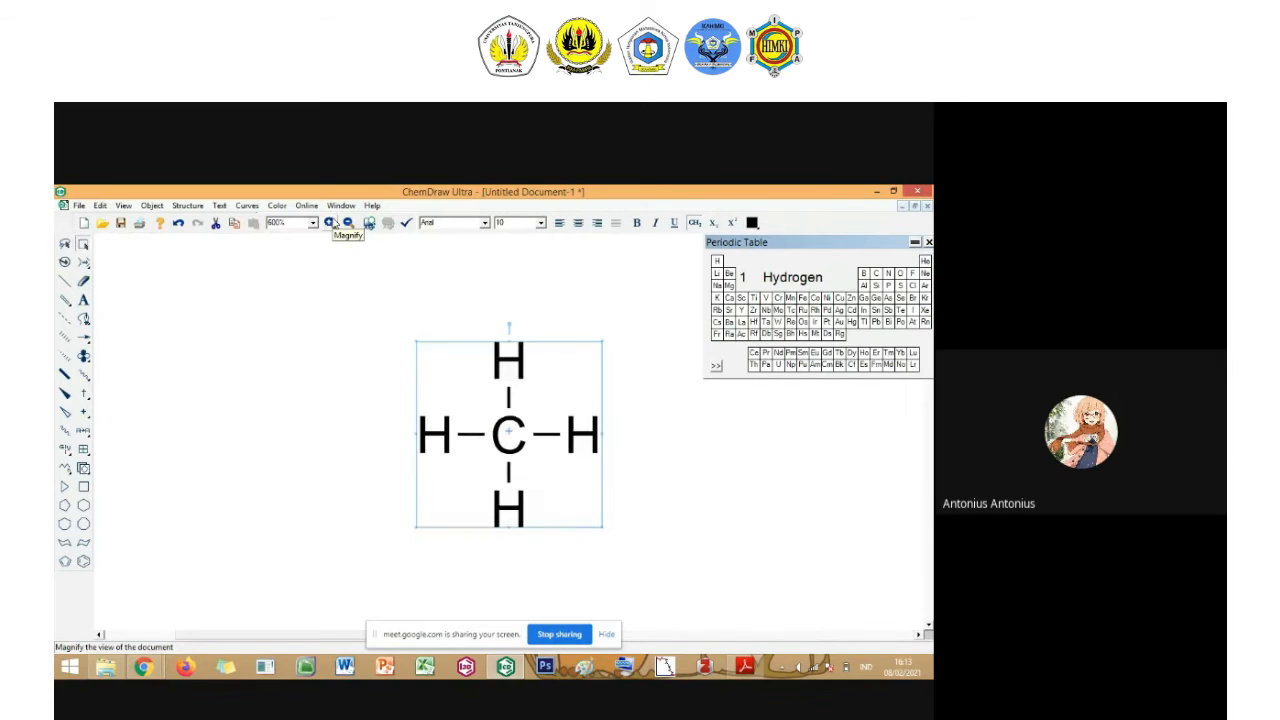
left_click(665, 474)
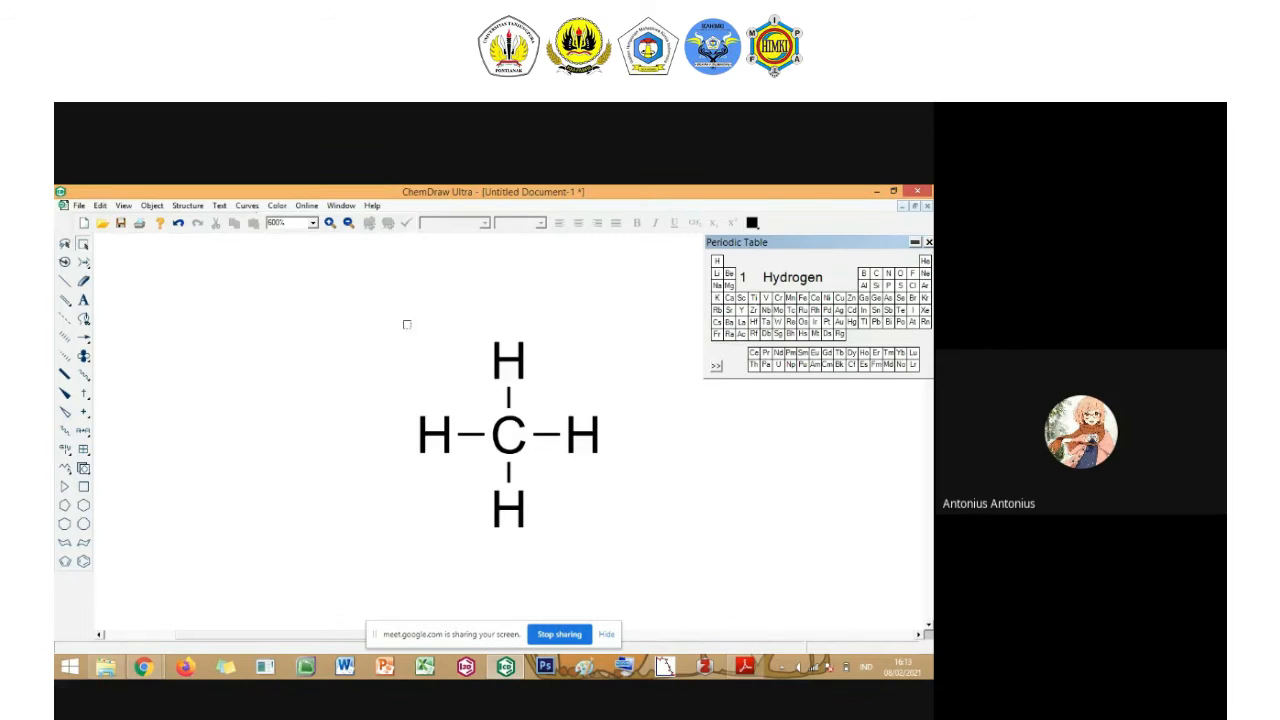
left_click_drag(386, 314, 705, 565)
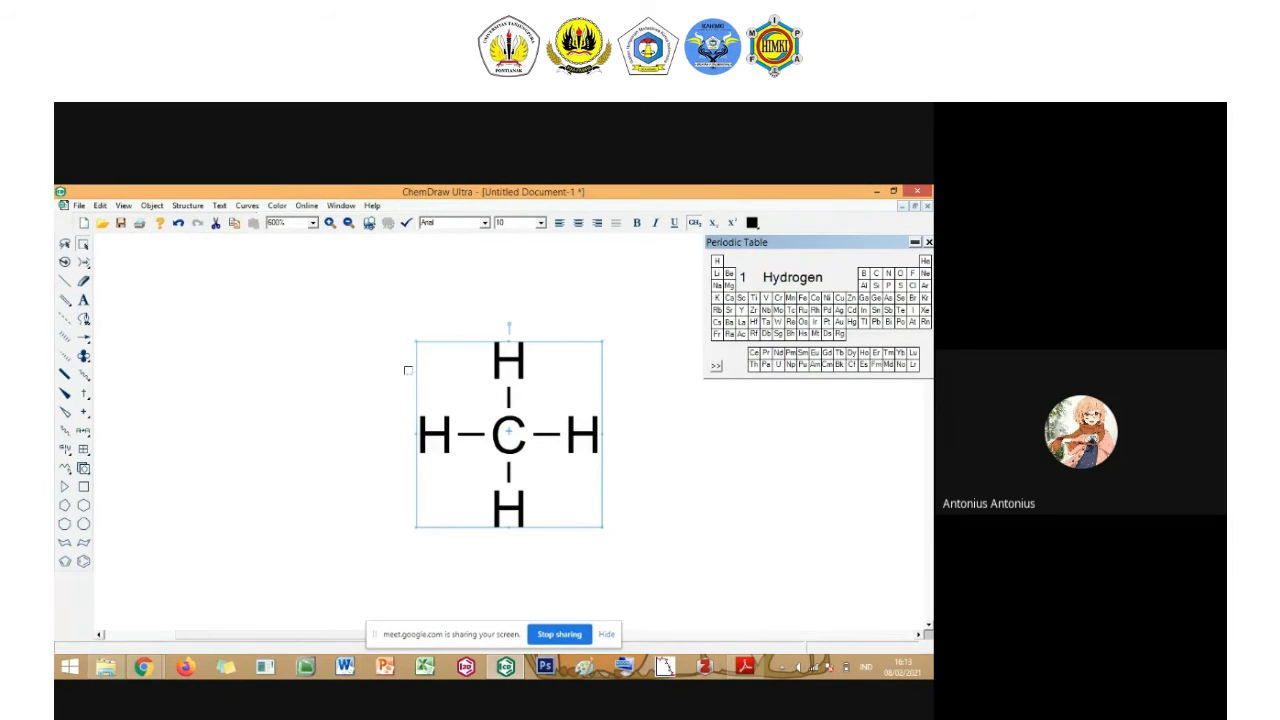
left_click(123, 205)
mouse_move(172, 205)
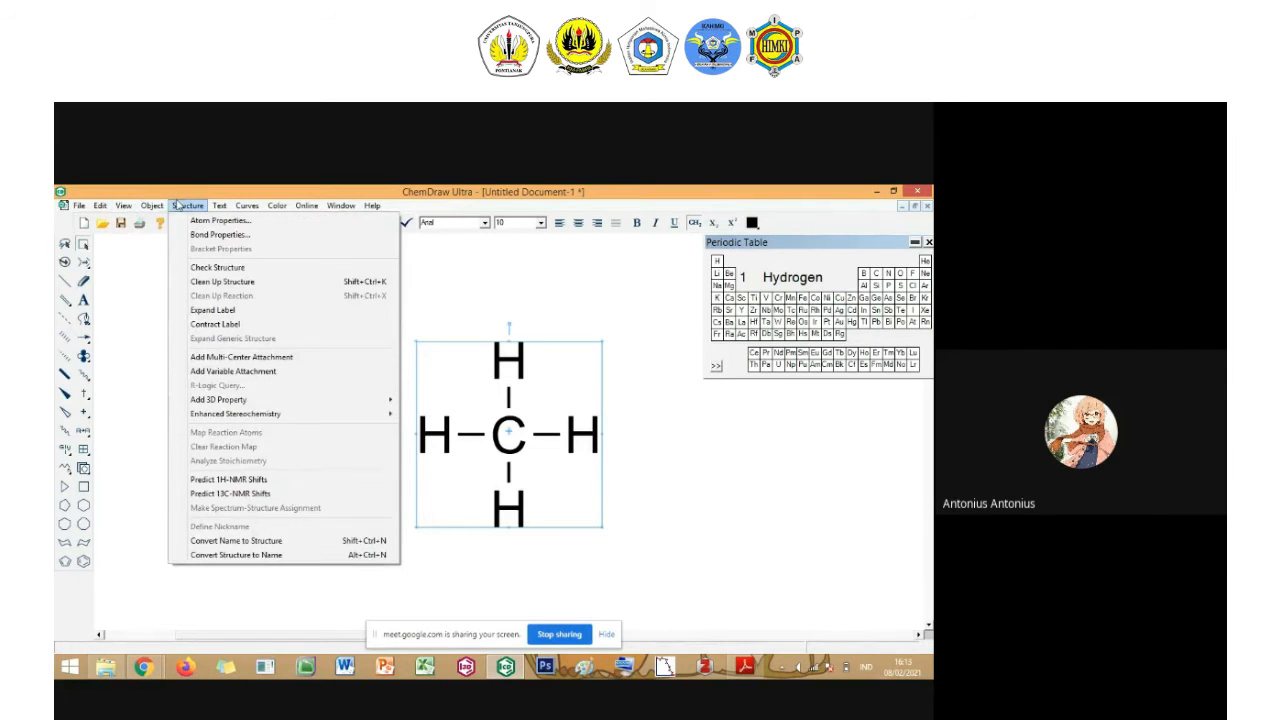
left_click(289, 560)
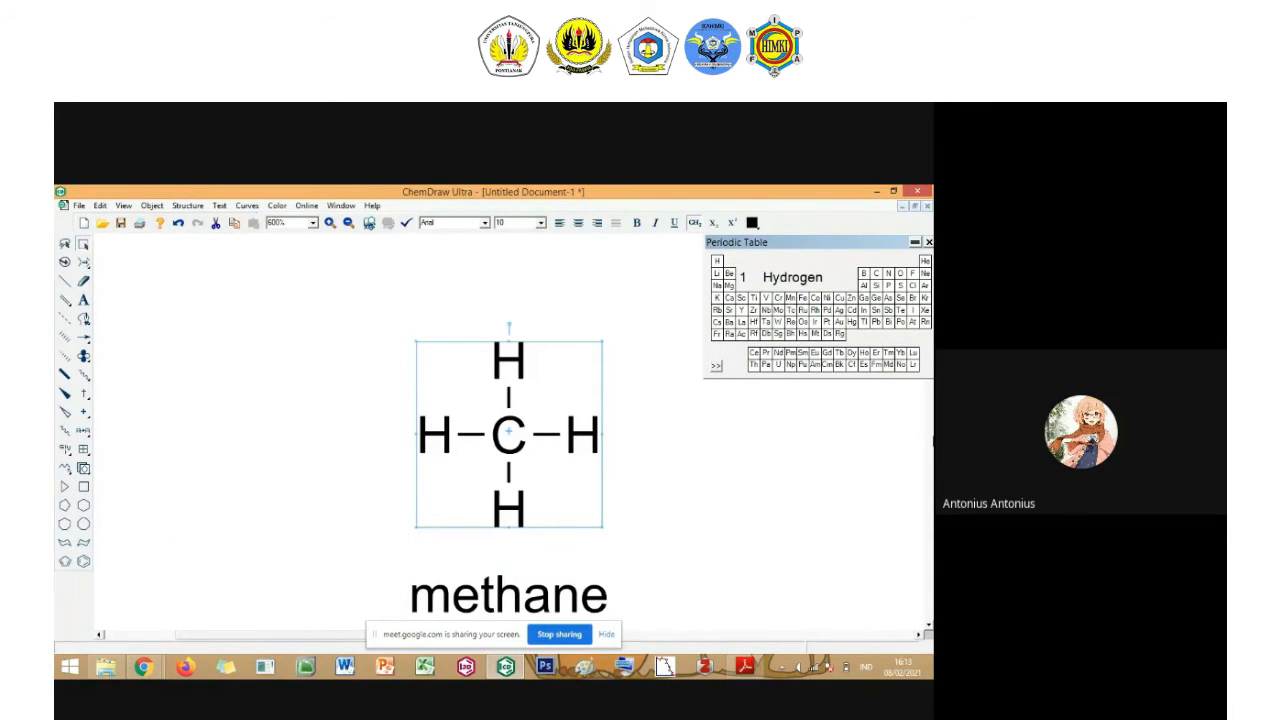
Replace the caption below the structure with the text "metana" and accept the notice about auto-updating.
key("Delete")
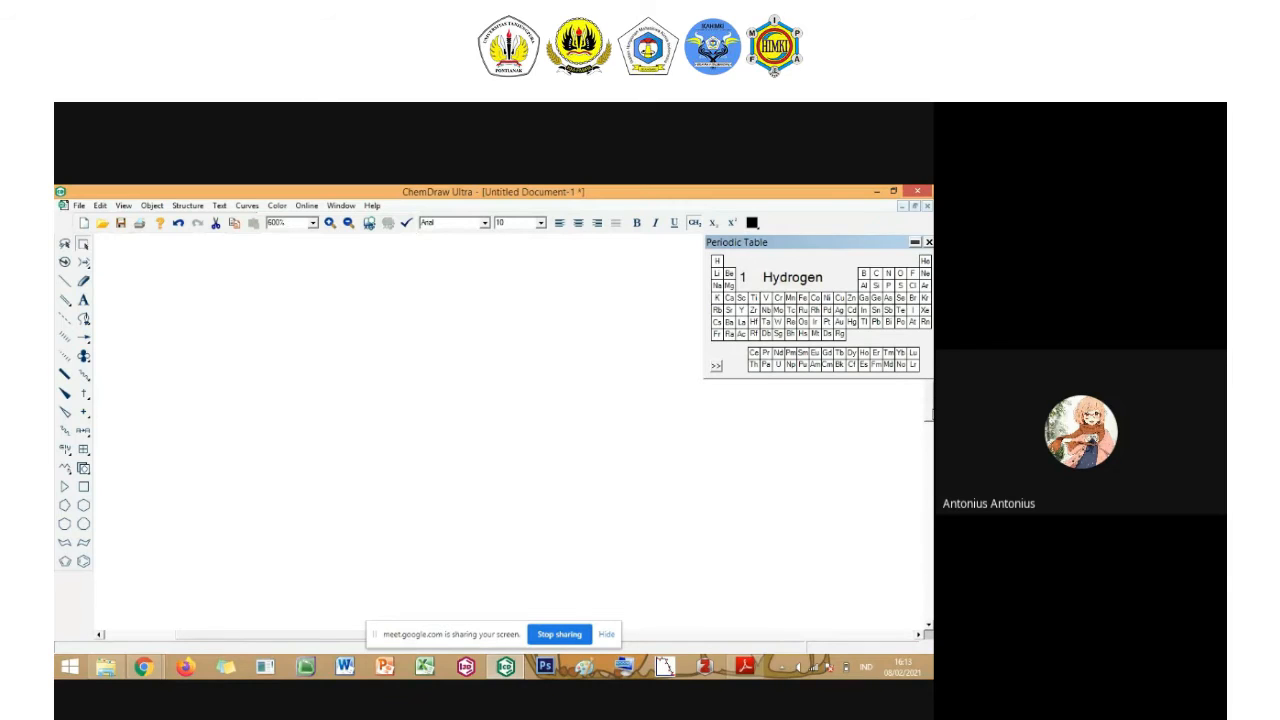
left_click_drag(928, 415, 931, 368)
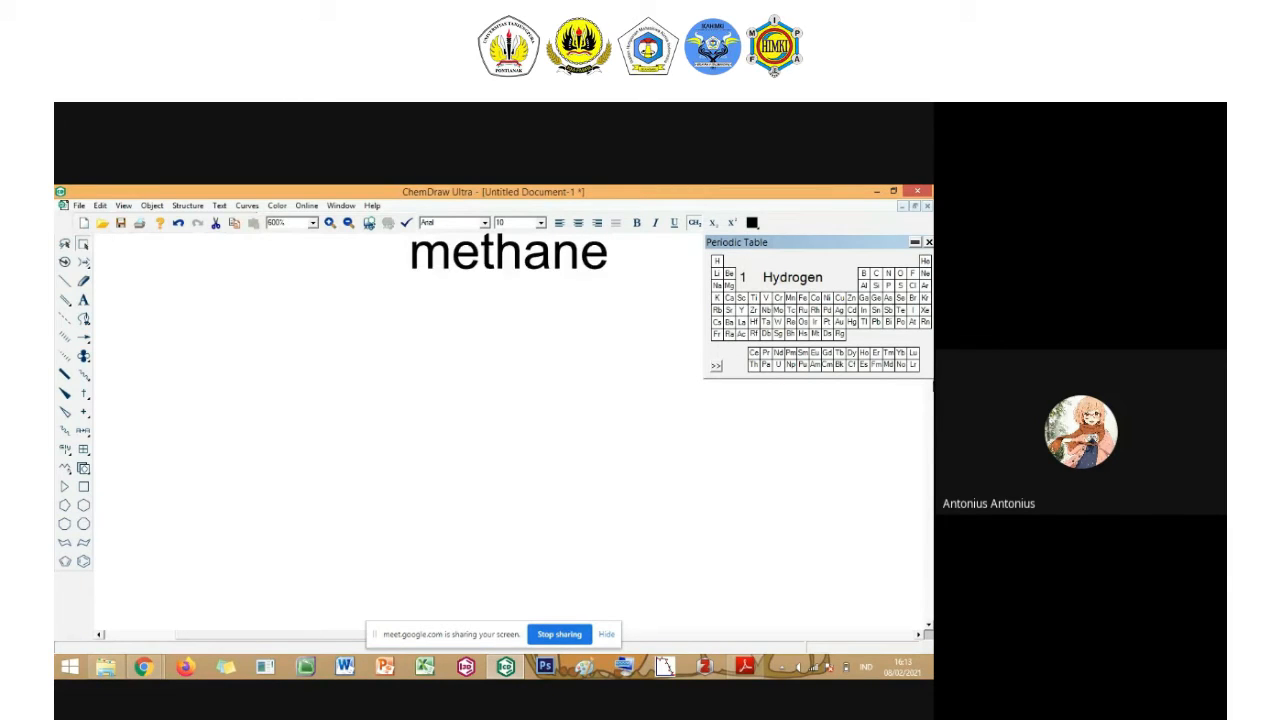
scroll(931, 412, "up", 5)
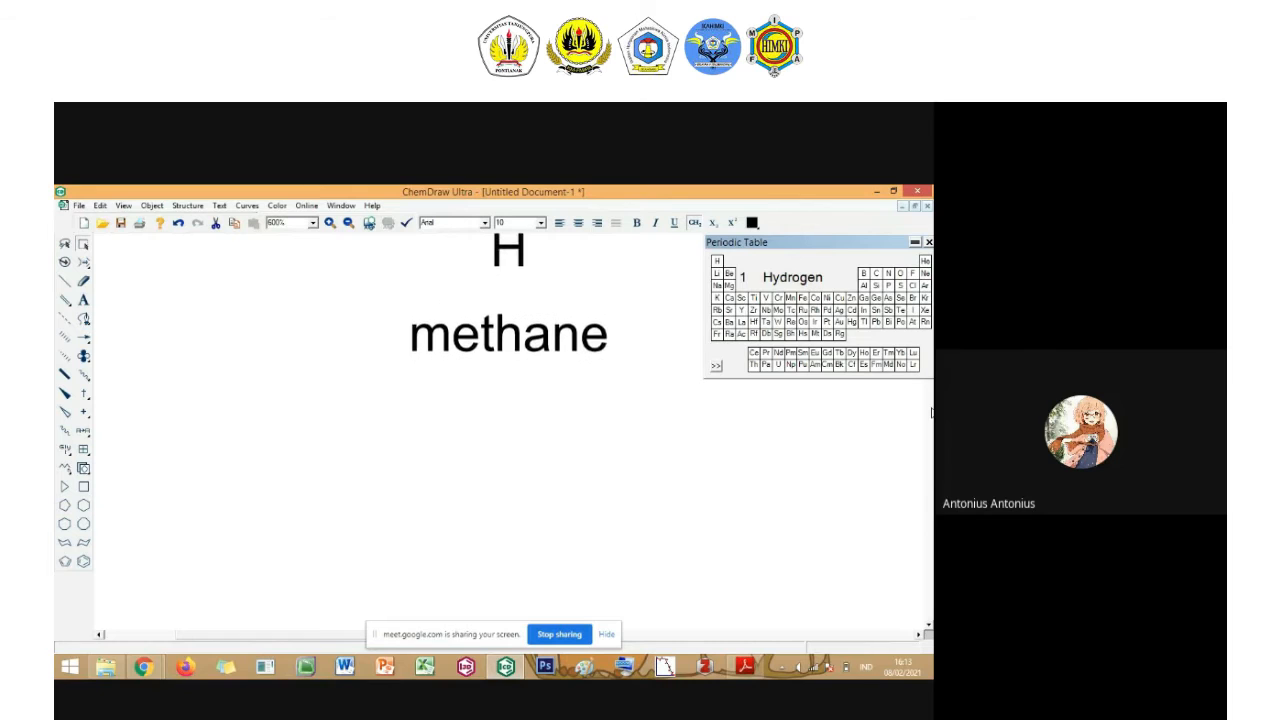
scroll(931, 412, "up", 1)
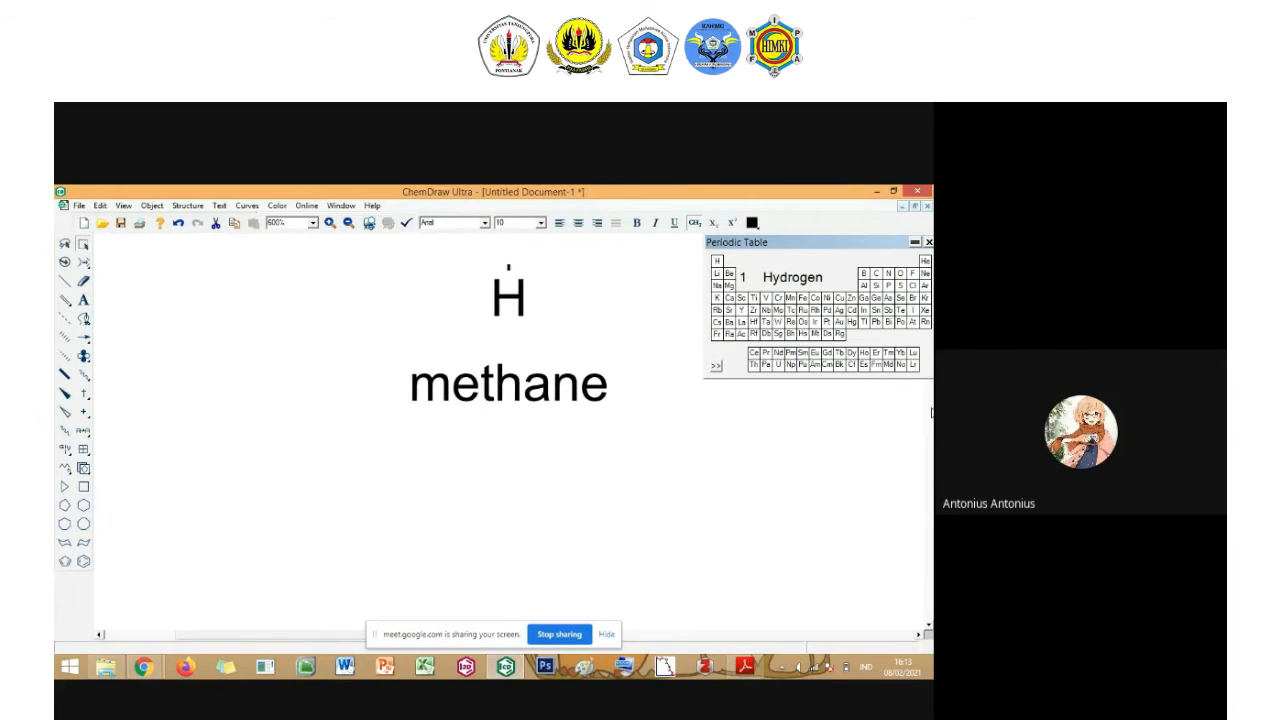
scroll(931, 412, "up", 1)
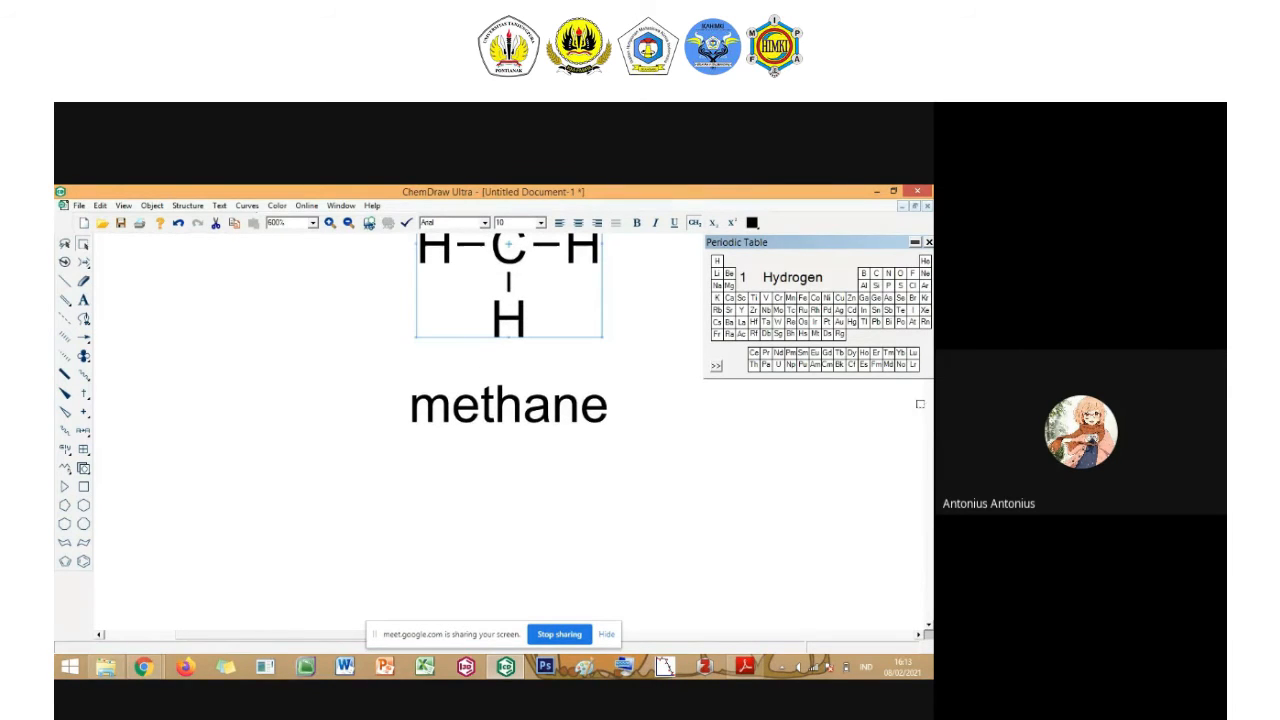
left_click(348, 222)
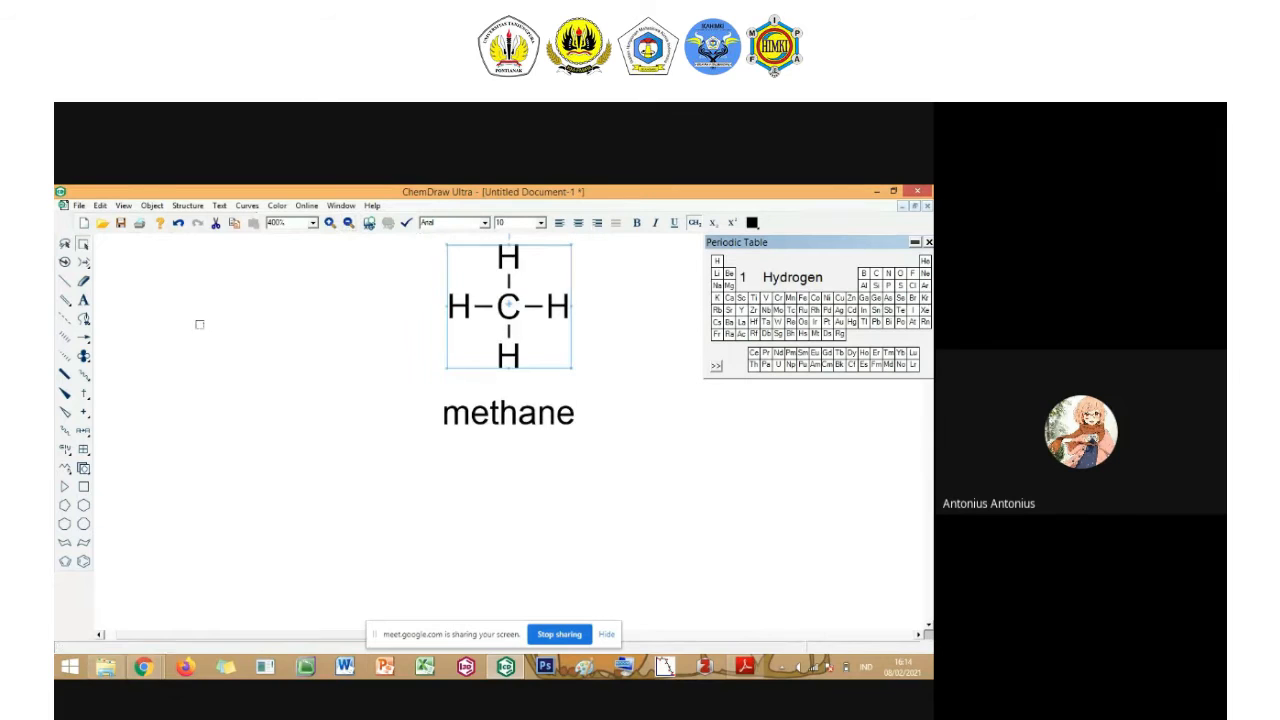
left_click(84, 301)
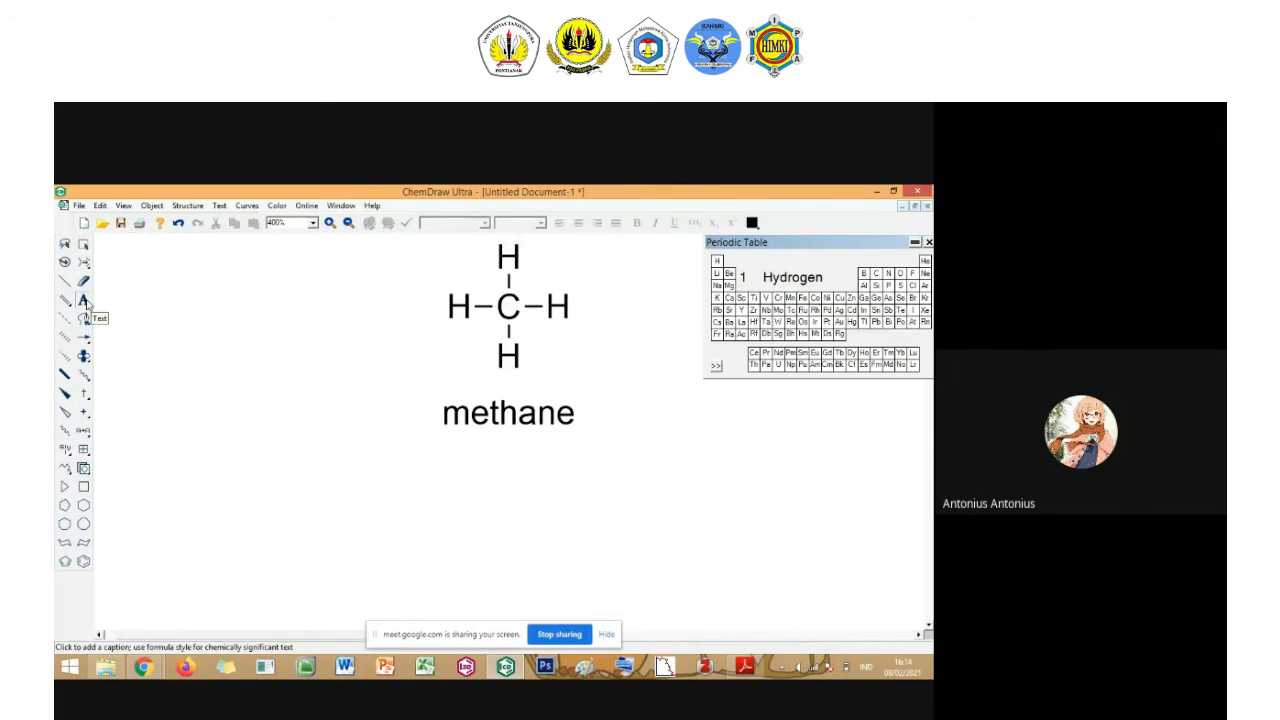
left_click(494, 416)
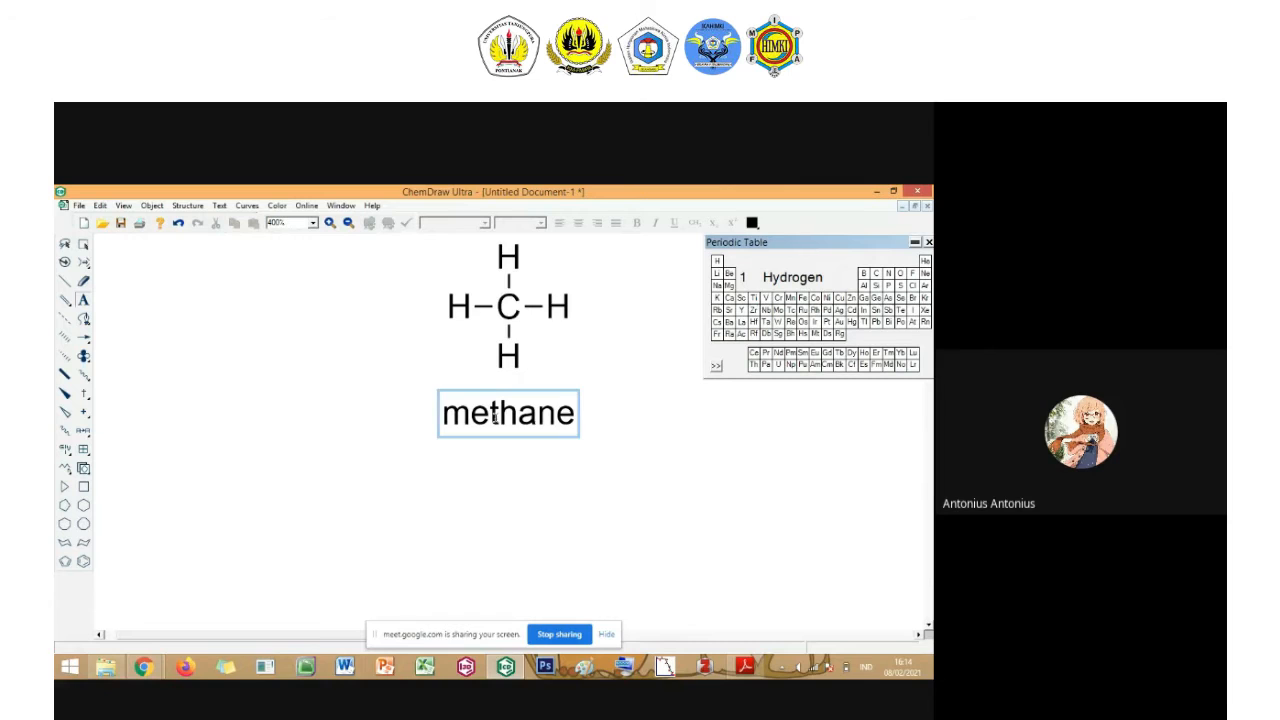
double_click(494, 416)
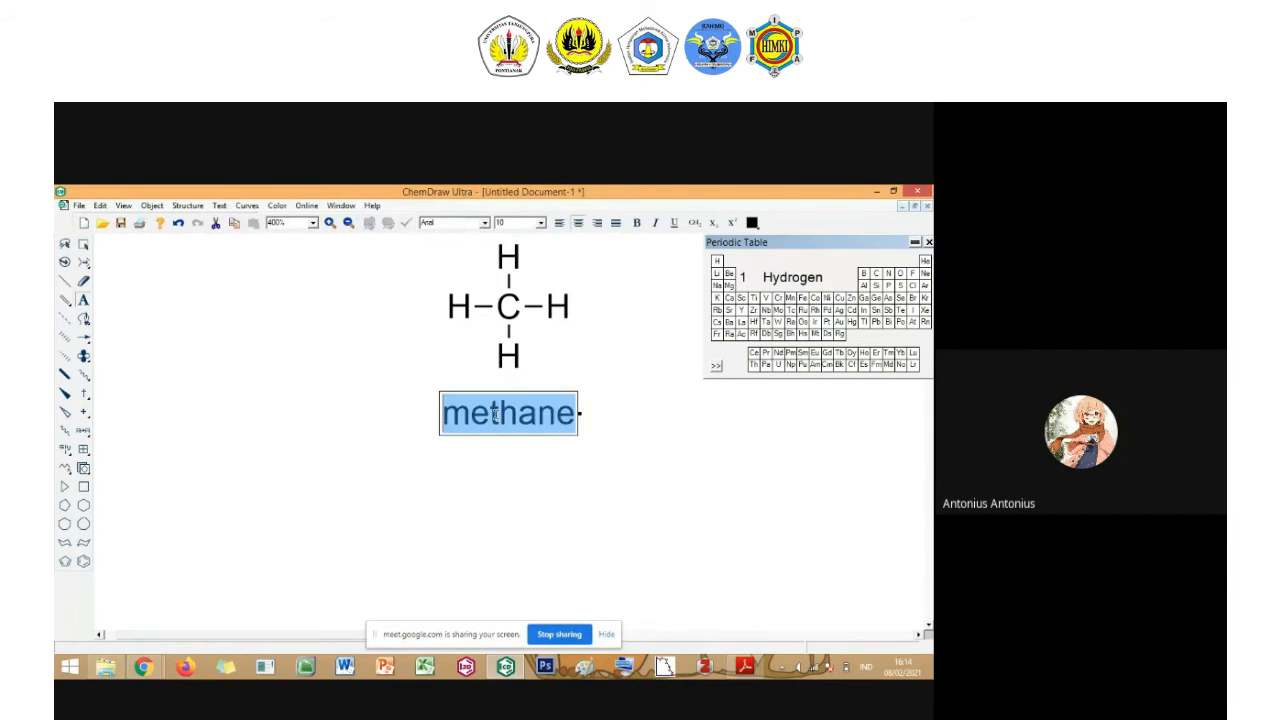
left_click(494, 416)
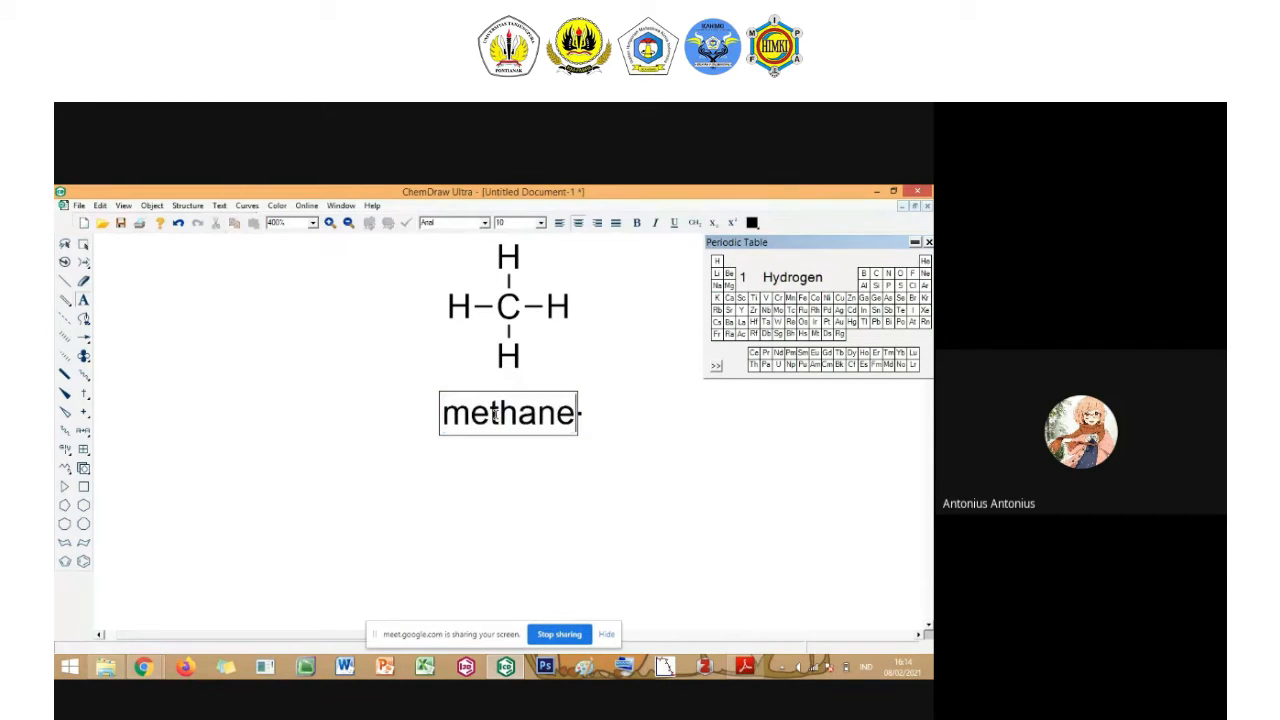
key("BackSpace")
key("BackSpace")
key("BackSpace")
key("BackSpace")
key("BackSpace")
key("BackSpace")
key("BackSpace")
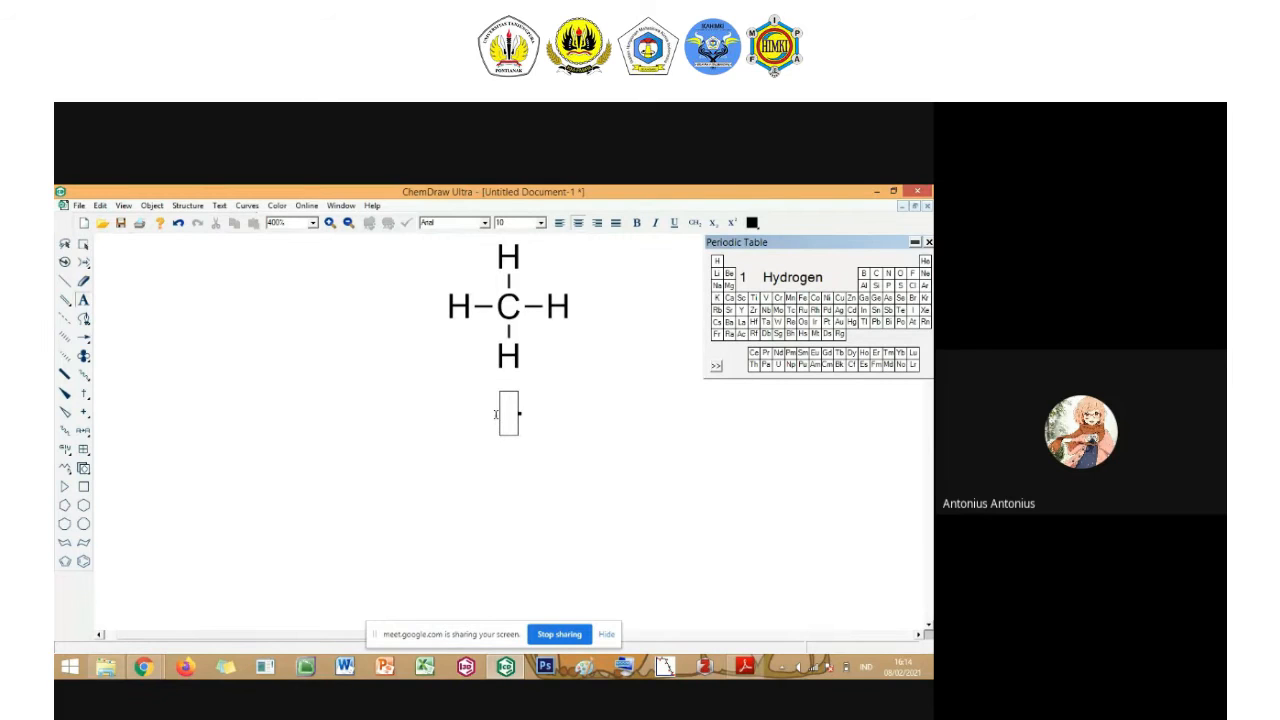
type("metana")
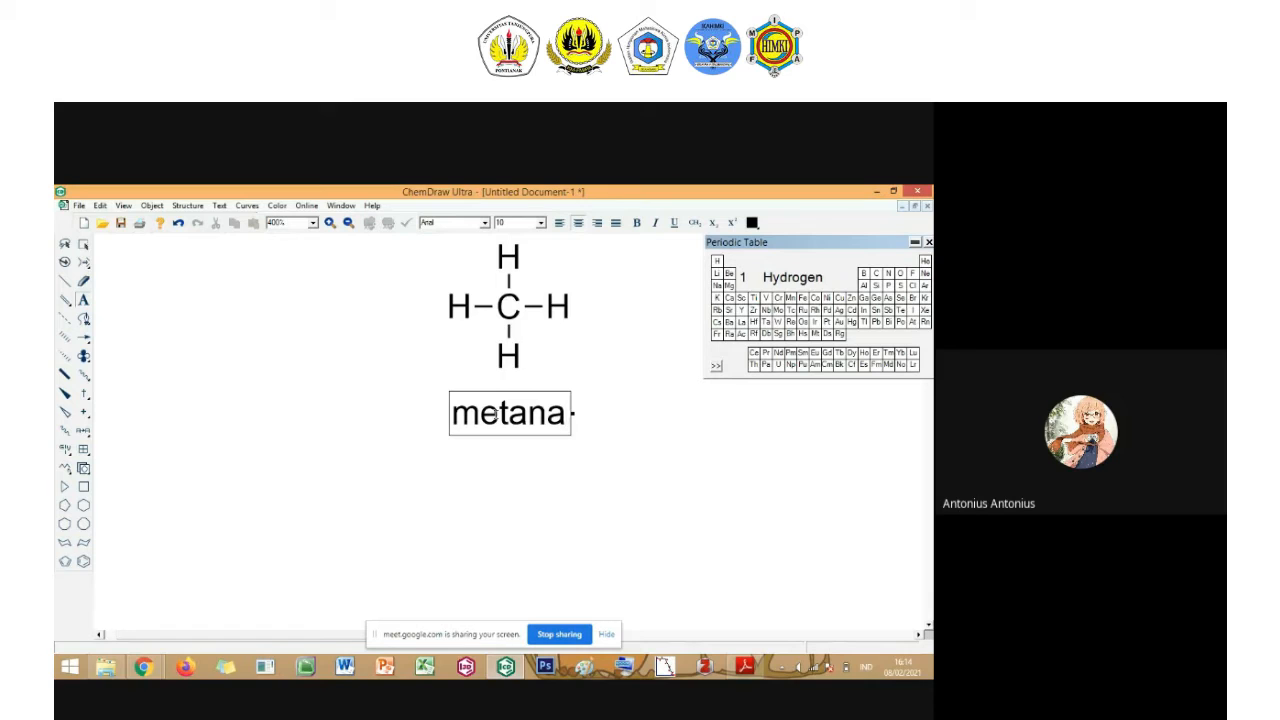
left_click(83, 246)
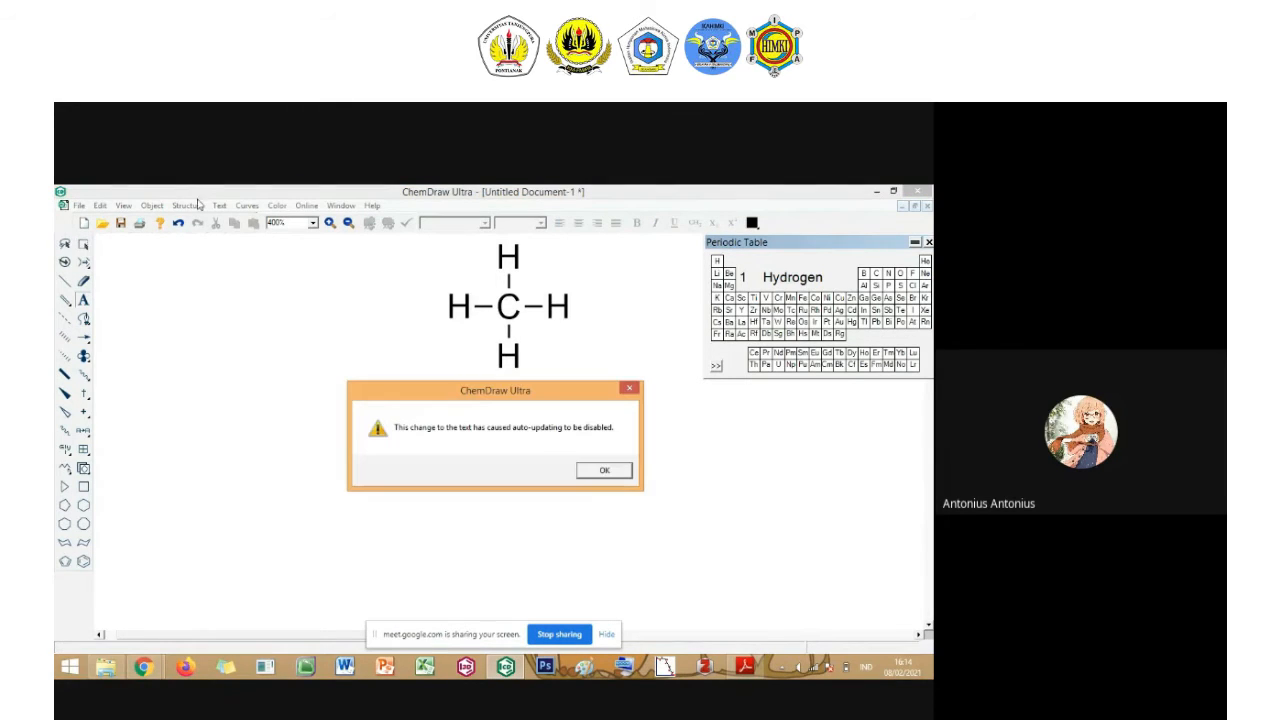
left_click(626, 477)
Try to convert the caption "metana" from a name to a structure.
left_click(187, 205)
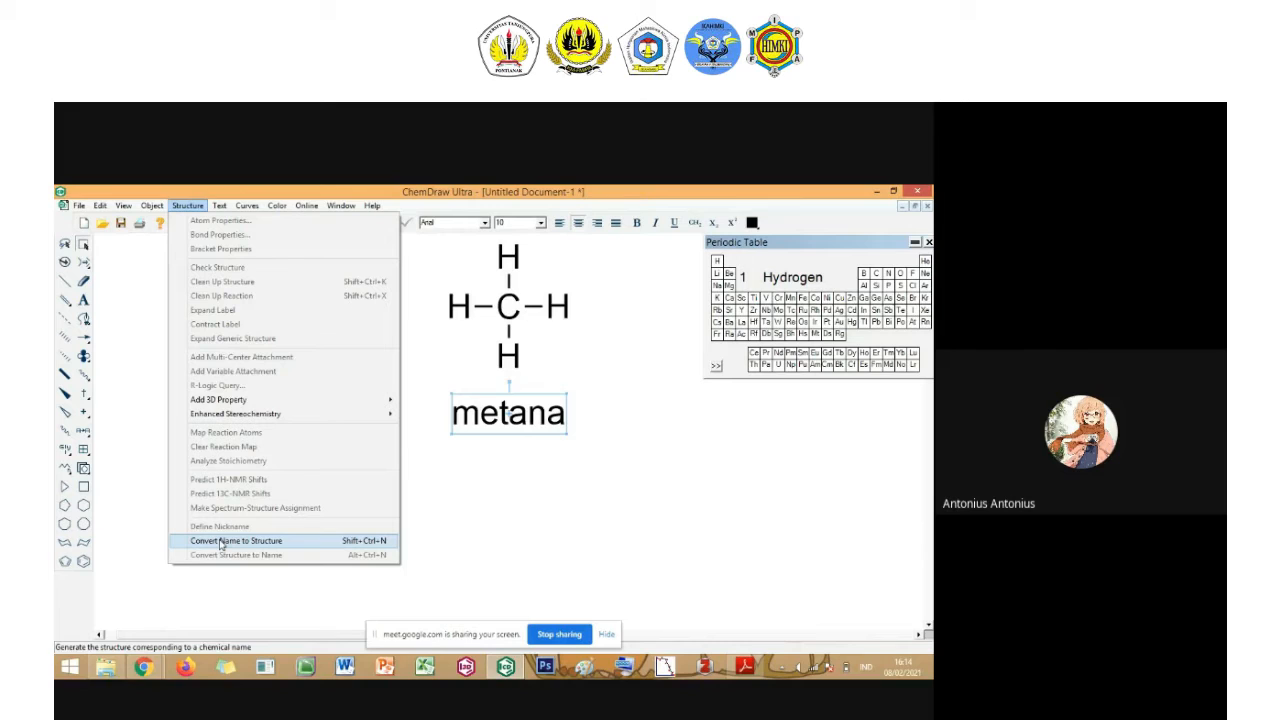
left_click(221, 541)
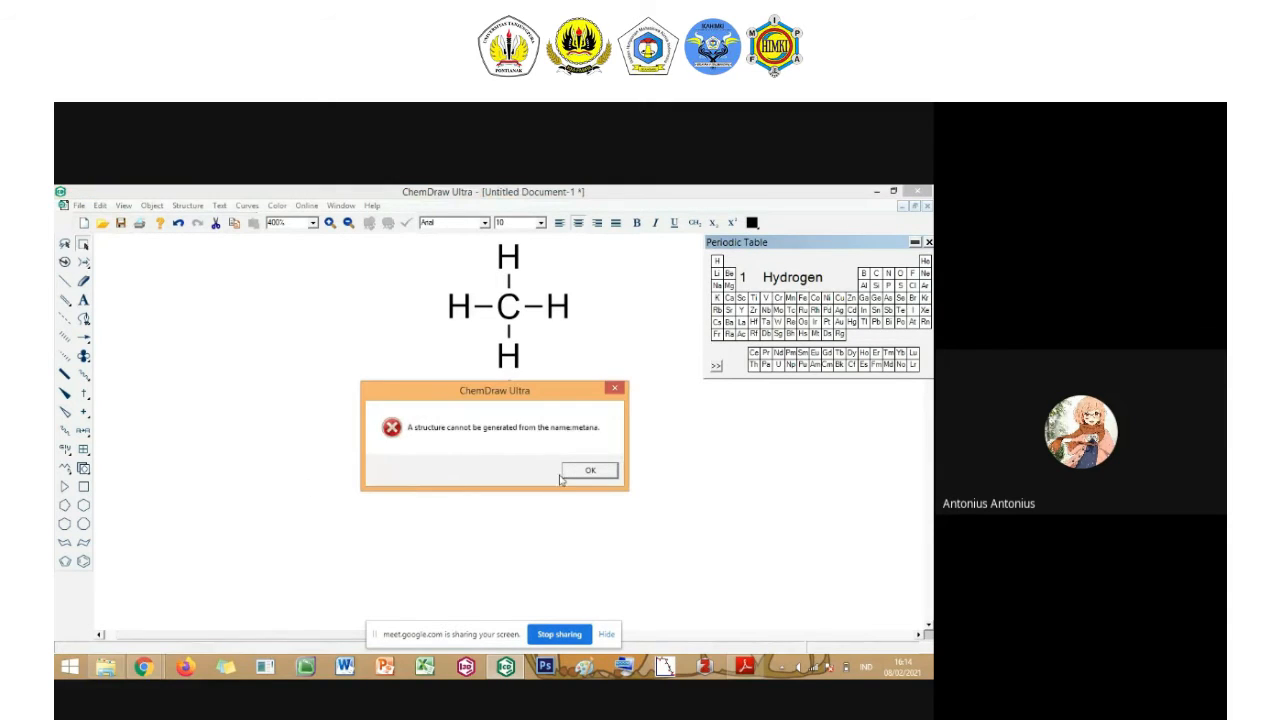
left_click(588, 471)
left_click(421, 497)
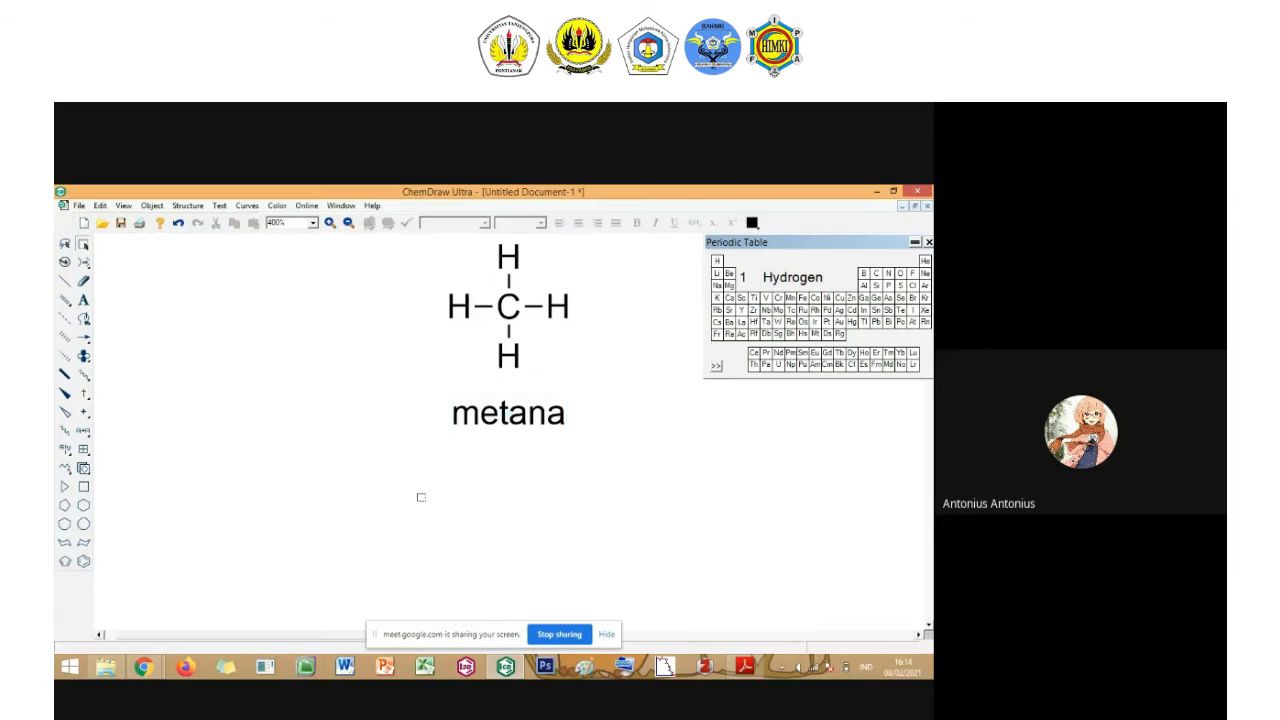
Try to insert a structure from the name "metana" with the name pasted below it.
left_click(187, 205)
left_click(289, 542)
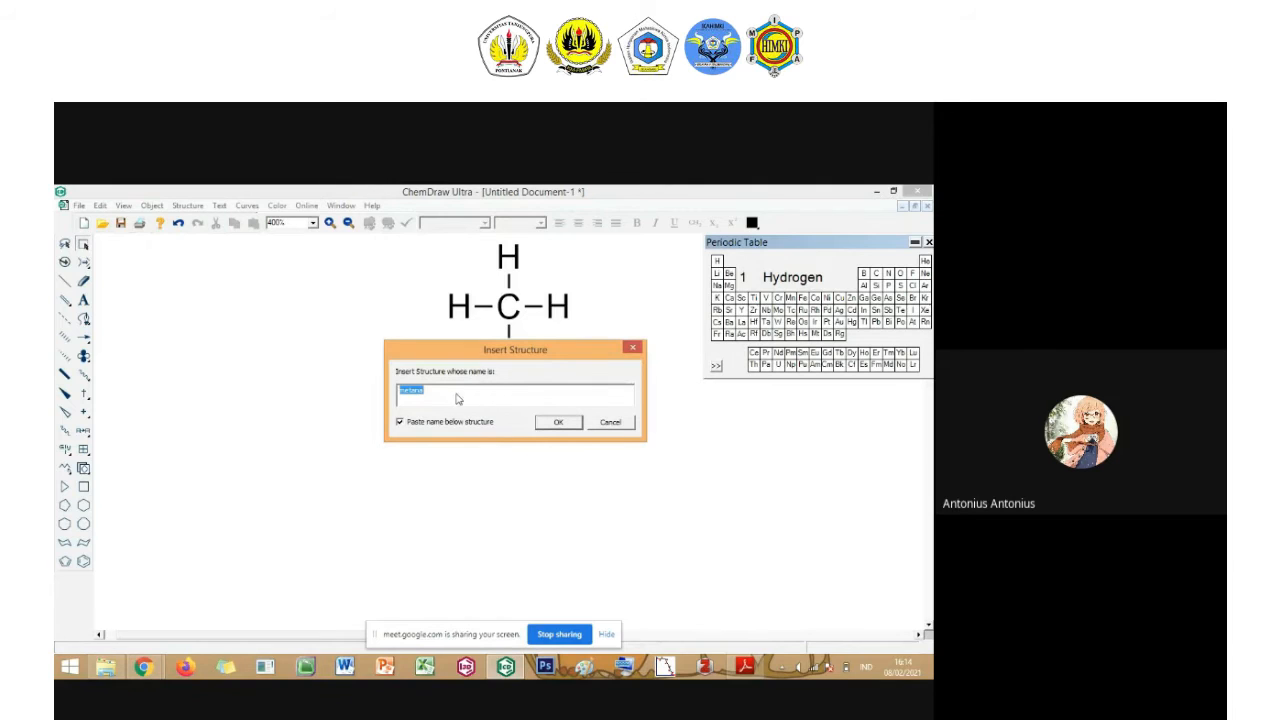
left_click(556, 422)
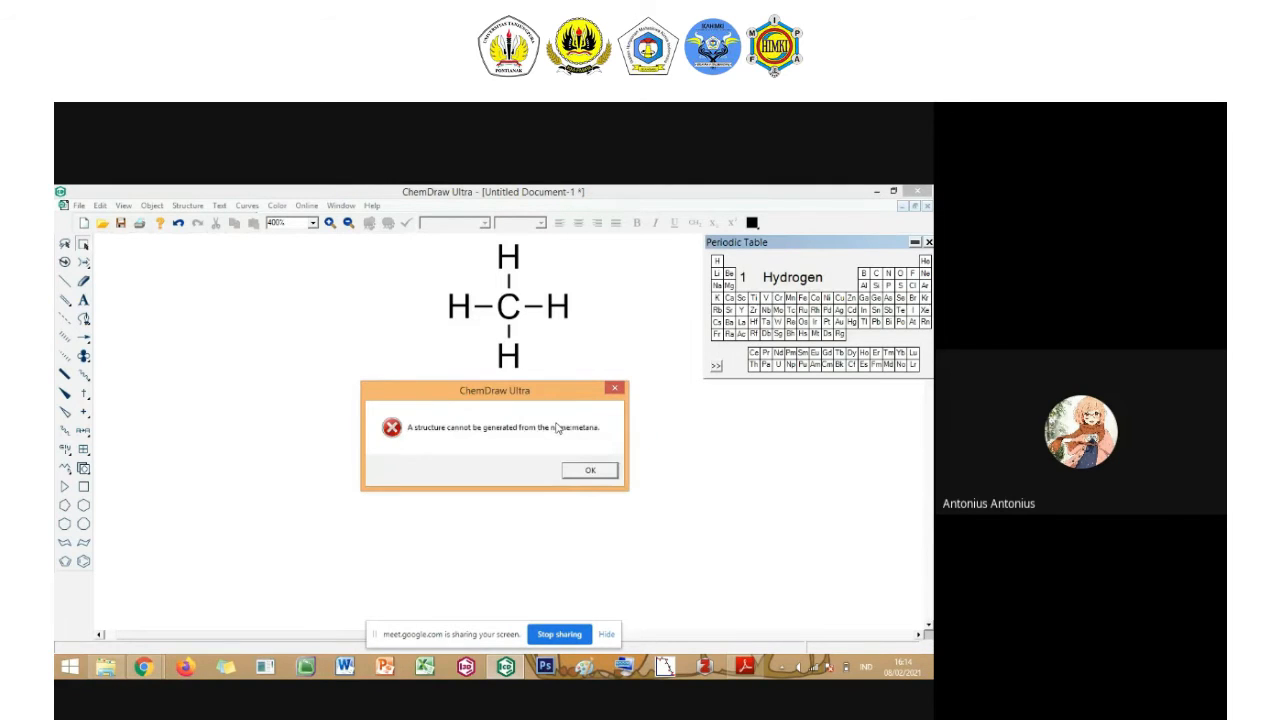
left_click(589, 472)
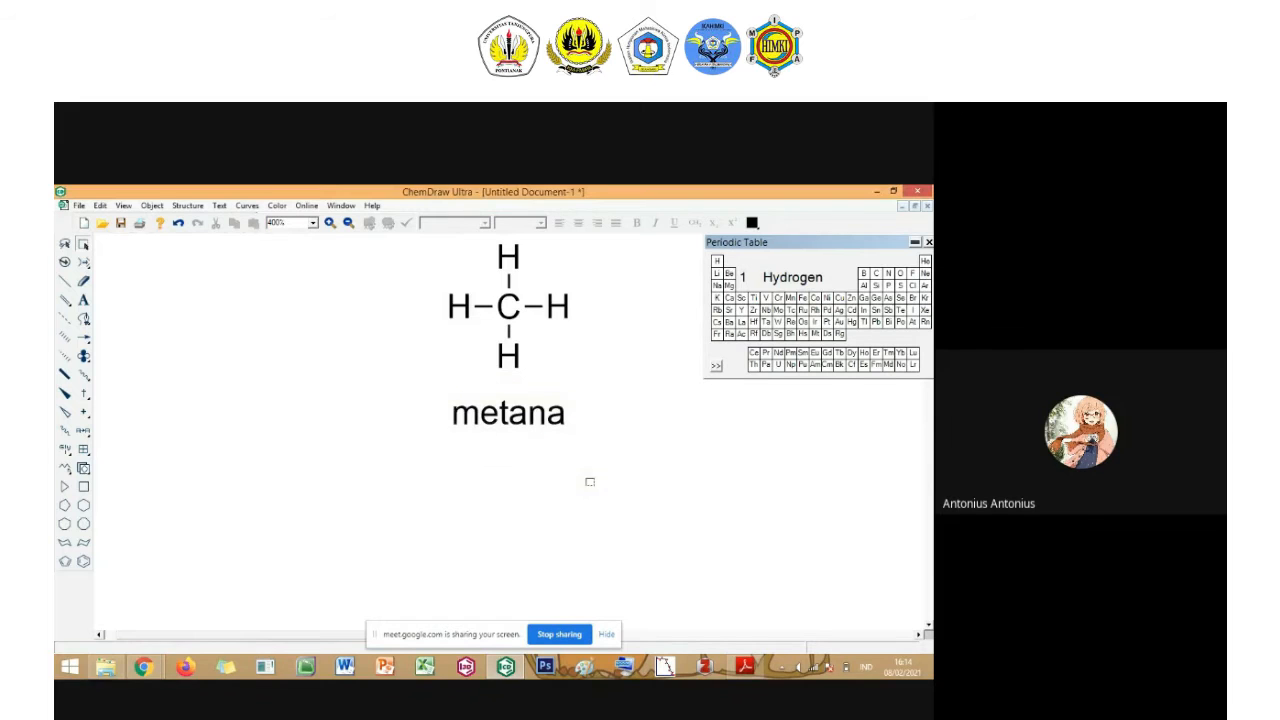
Try to insert a structure from the name "methana" with the name pasted below it.
left_click(186, 205)
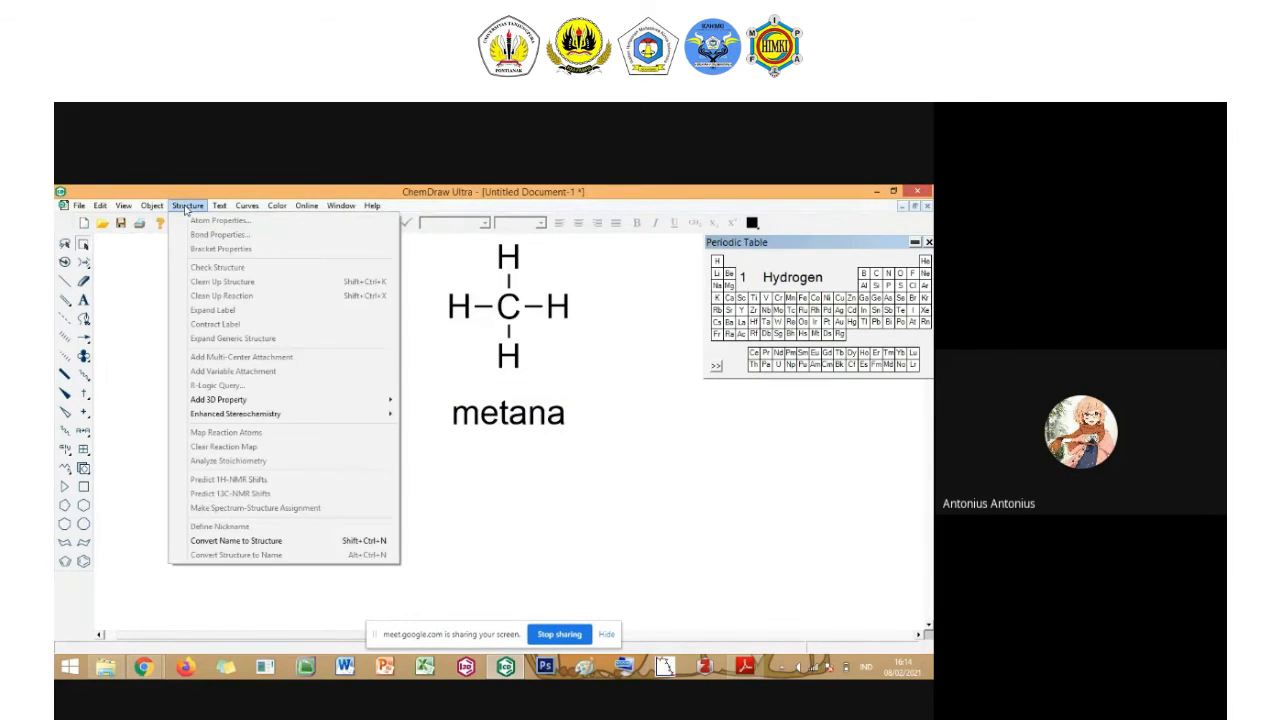
left_click(258, 541)
left_click(500, 397)
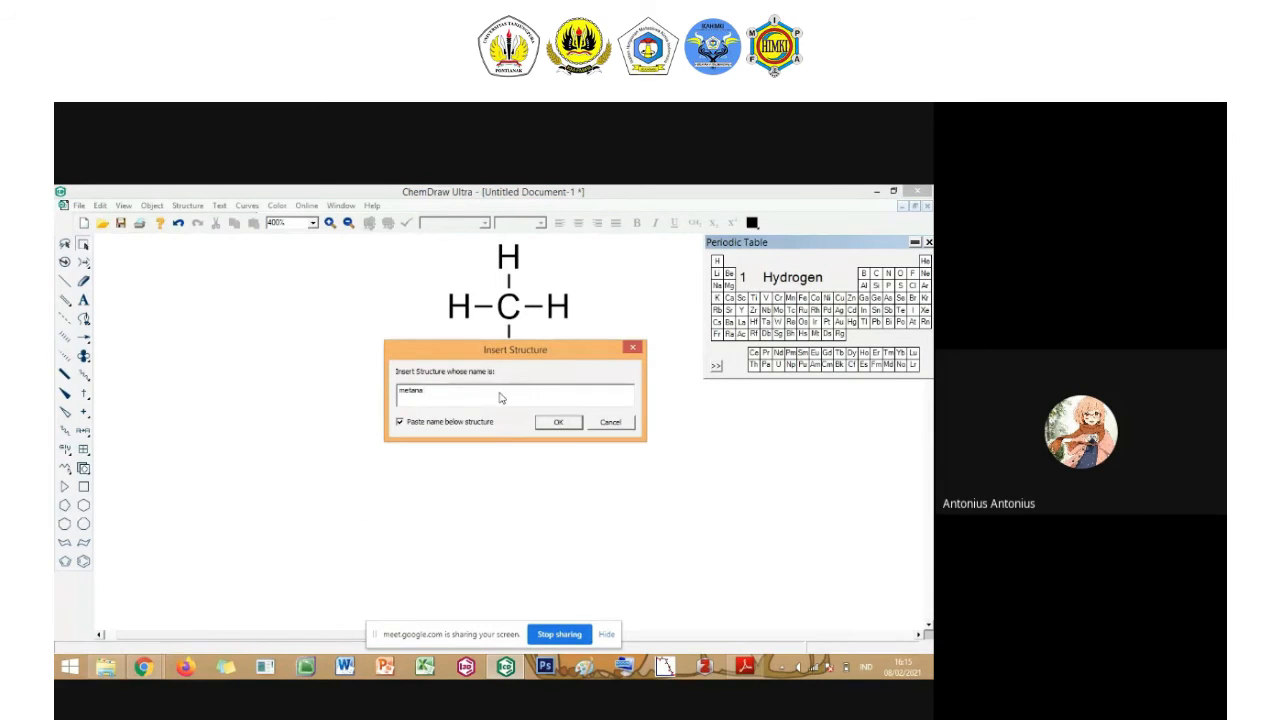
key("BackSpace")
key("BackSpace")
key("BackSpace")
left_click(571, 425)
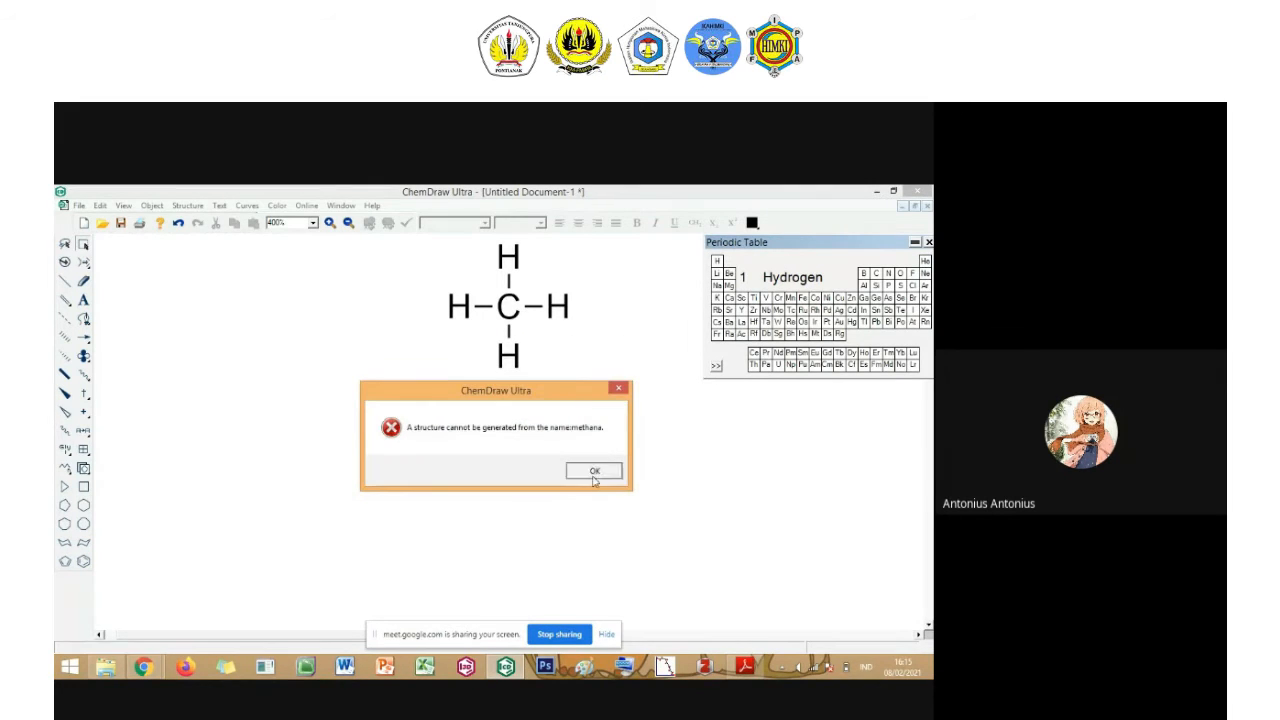
left_click(594, 471)
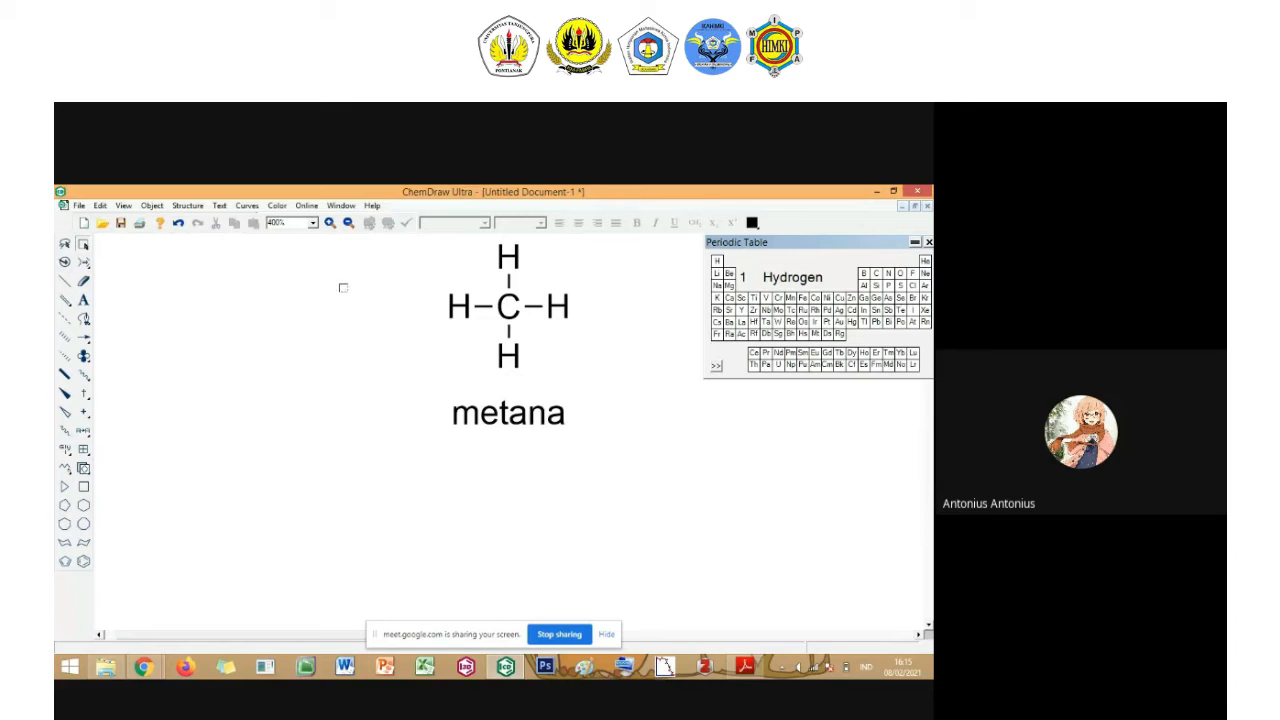
Try to insert a structure from the name "methana" again, without pasting the name below it.
left_click(188, 206)
left_click(280, 537)
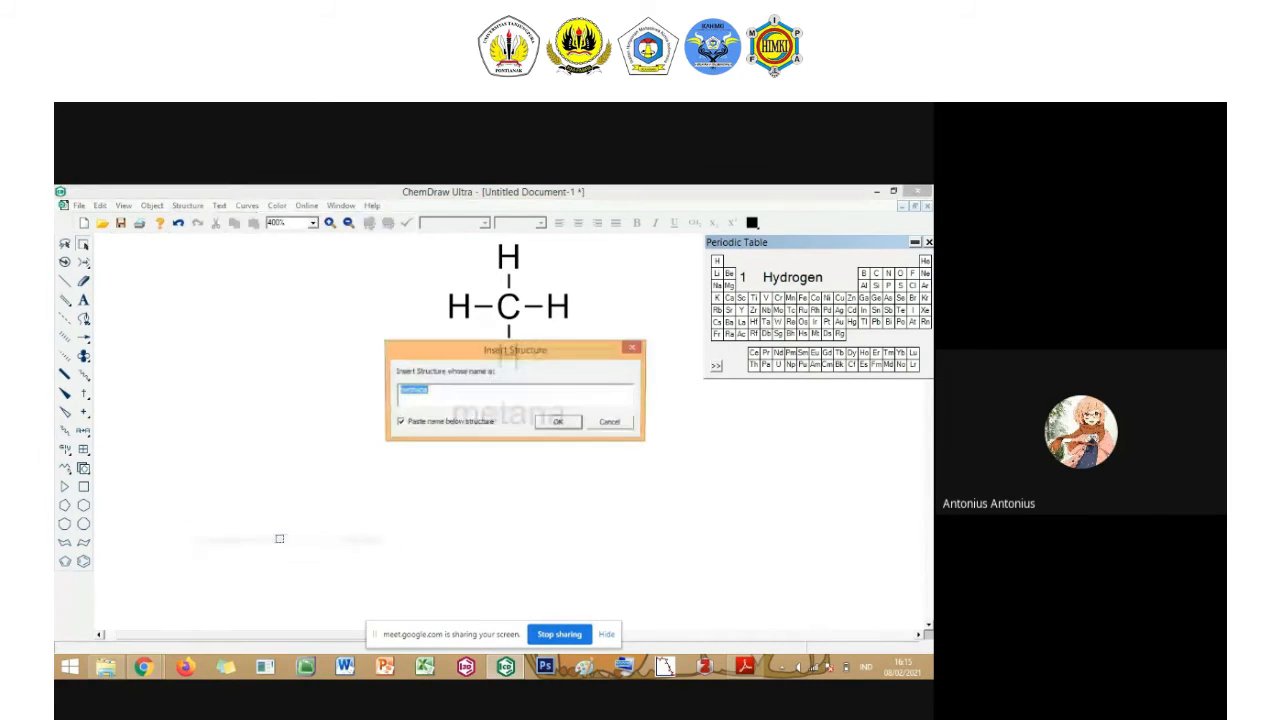
left_click(450, 395)
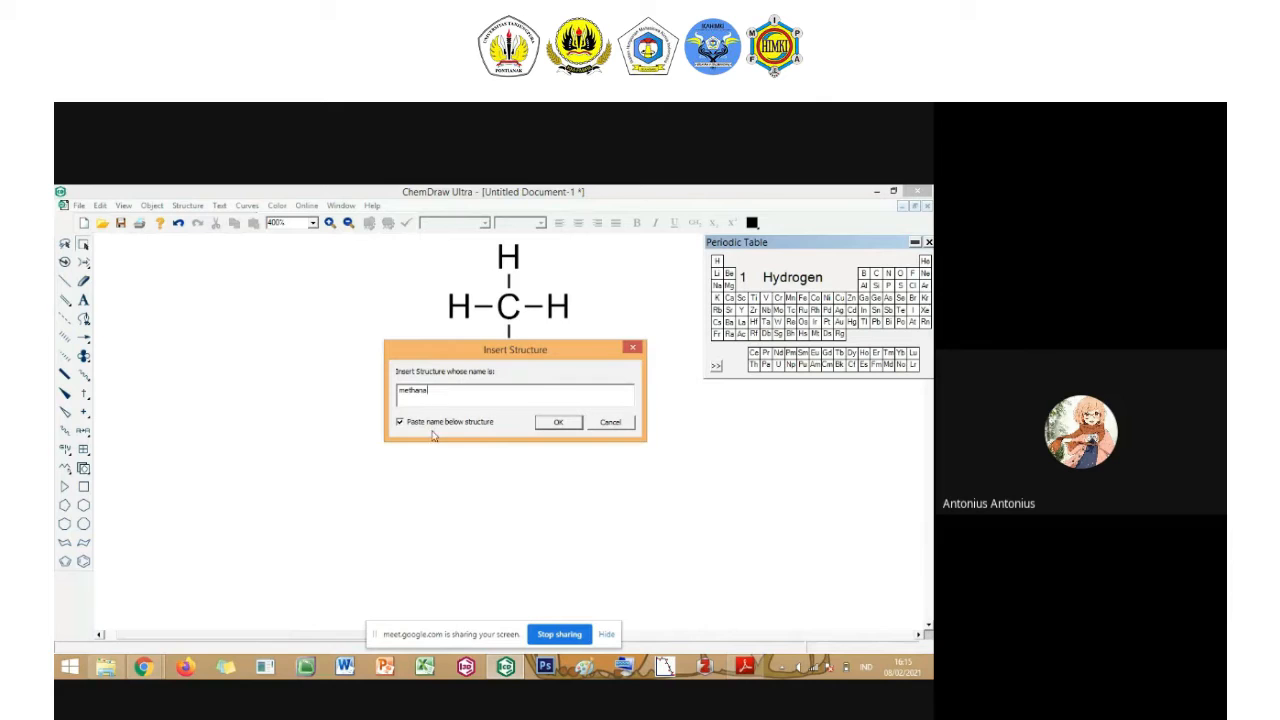
left_click(558, 422)
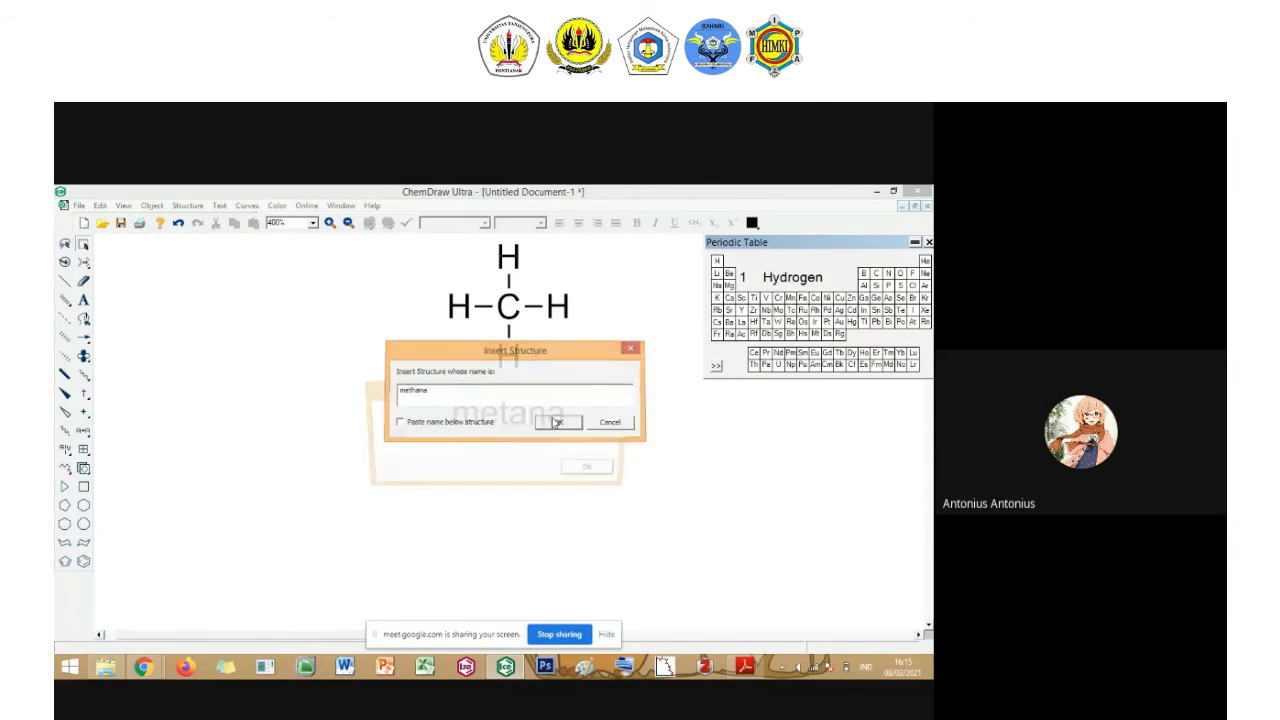
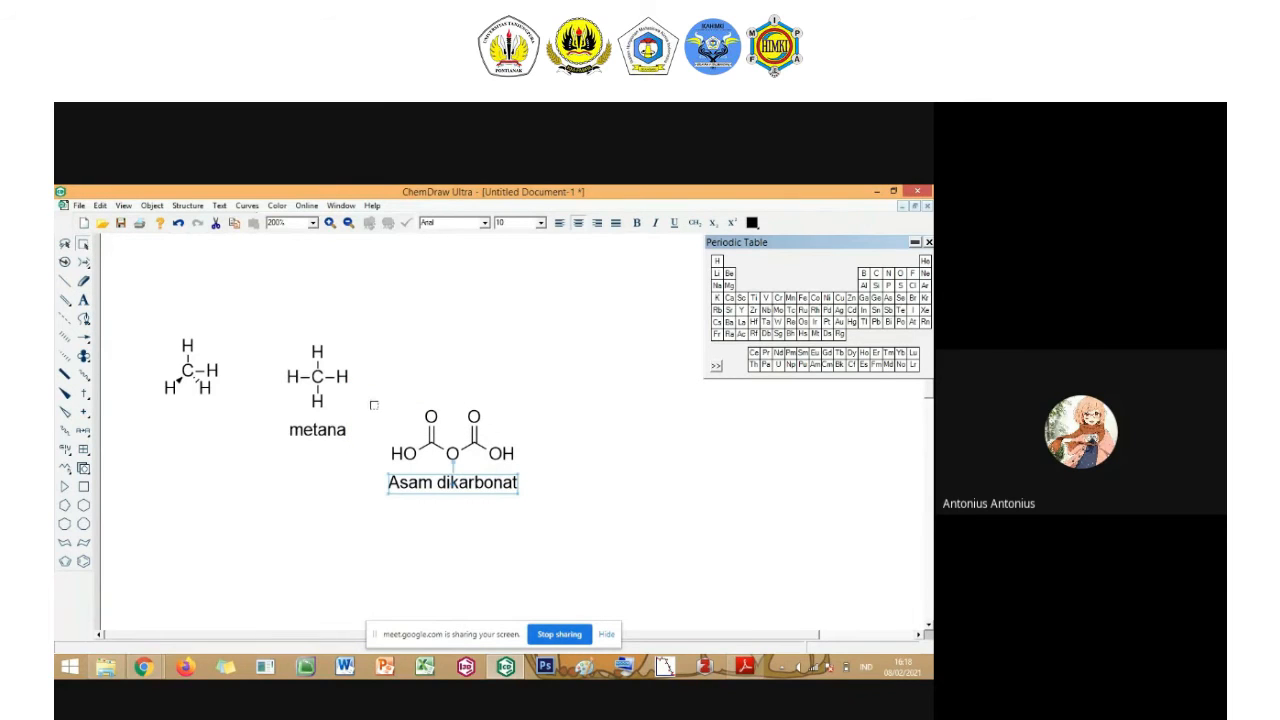
Copy the dicarbonic acid structure together with its "Asam dikarbonat" caption into the blank Word document.
left_click_drag(369, 400, 606, 510)
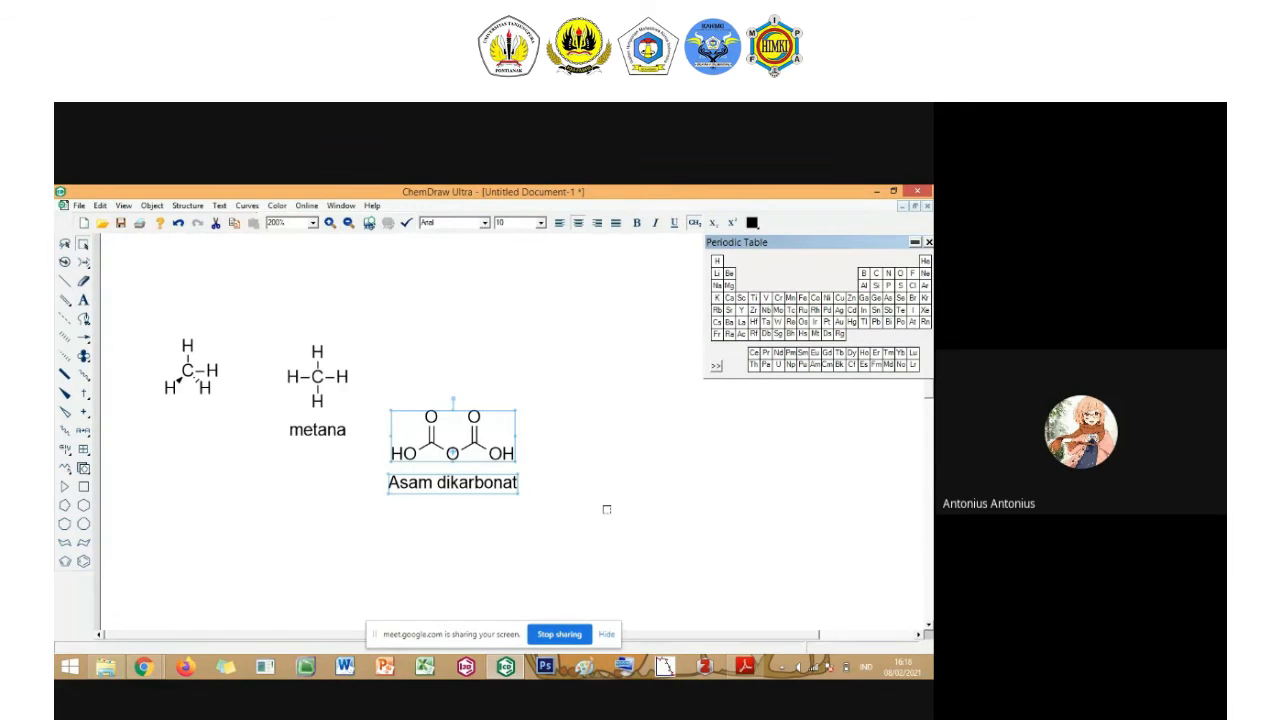
left_click(343, 669)
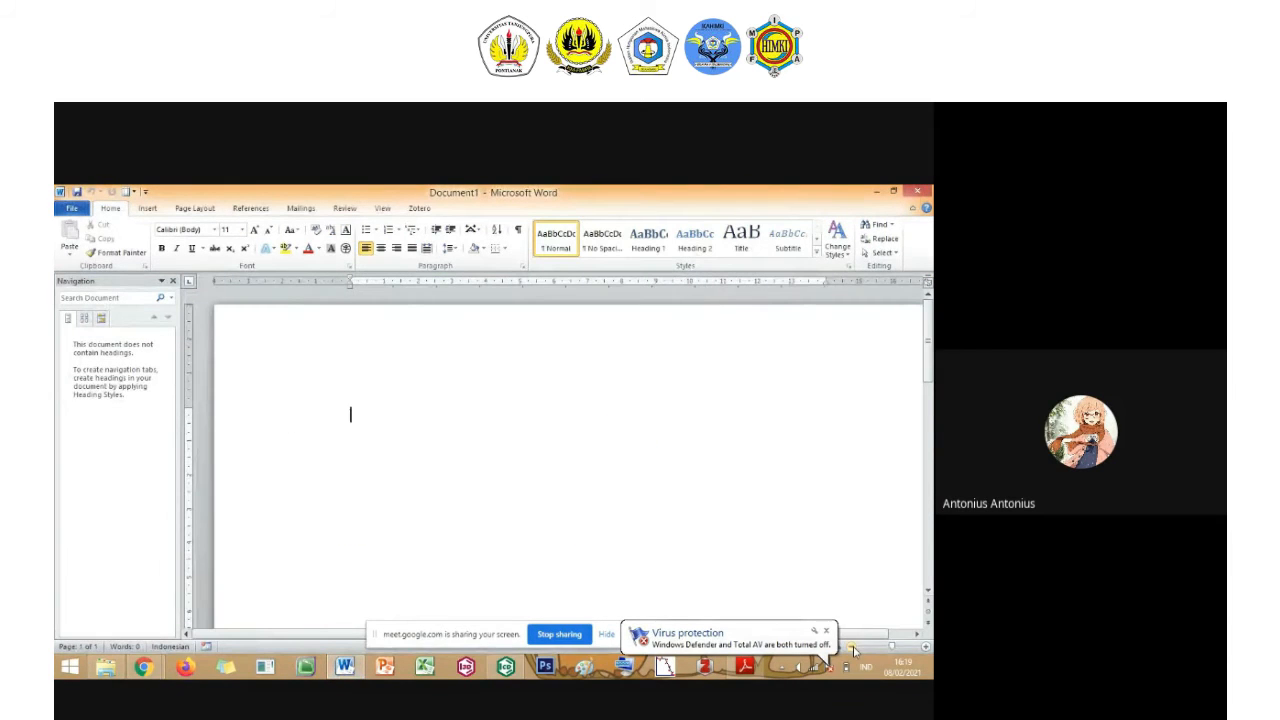
left_click(505, 667)
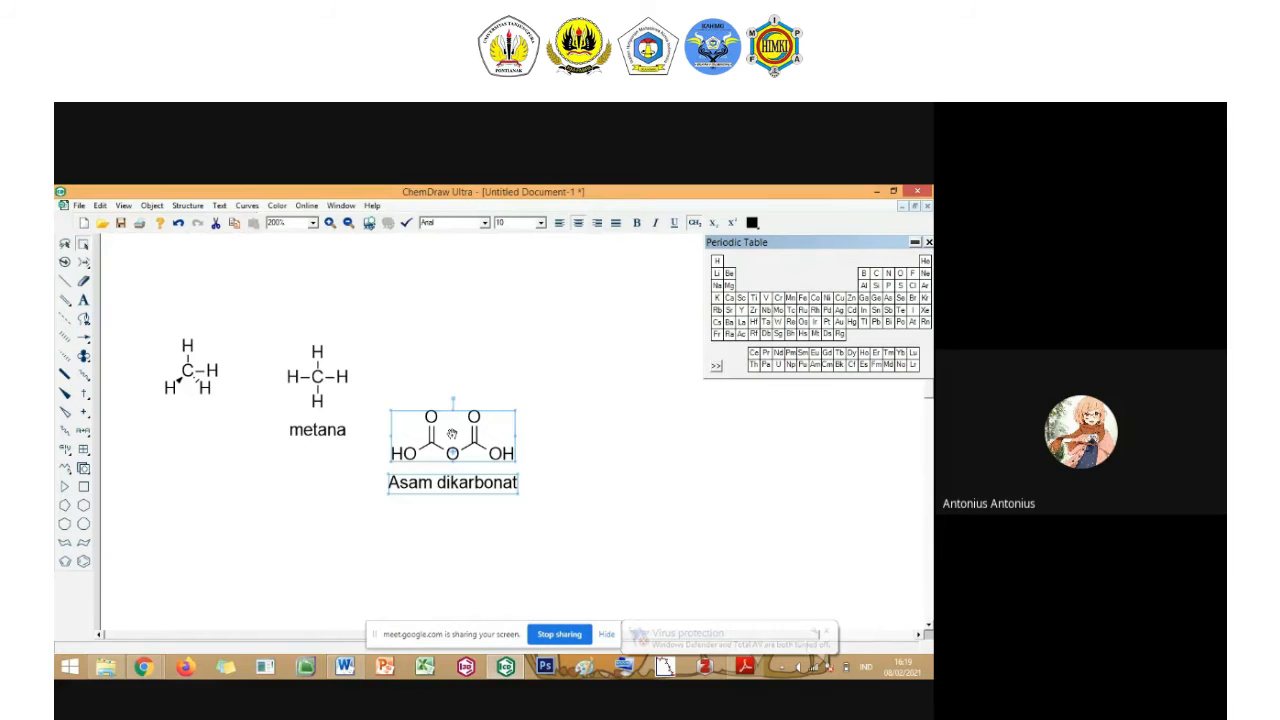
left_click(344, 667)
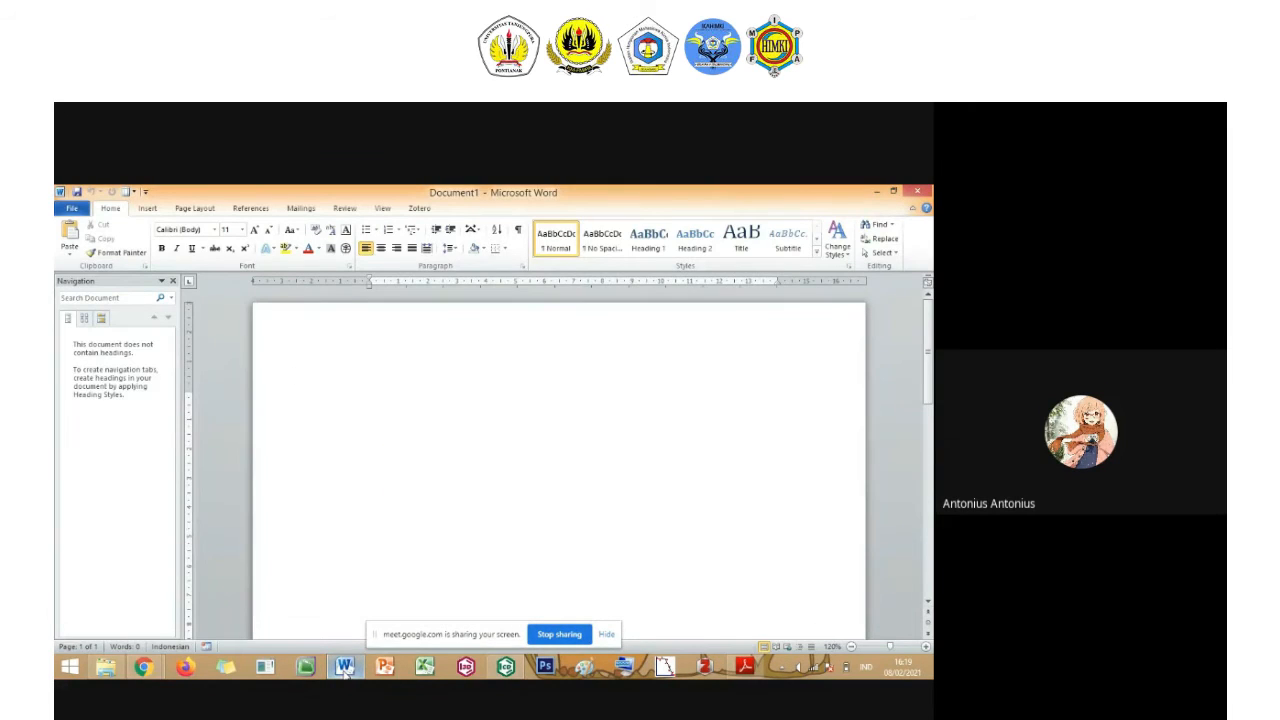
key("ctrl+v")
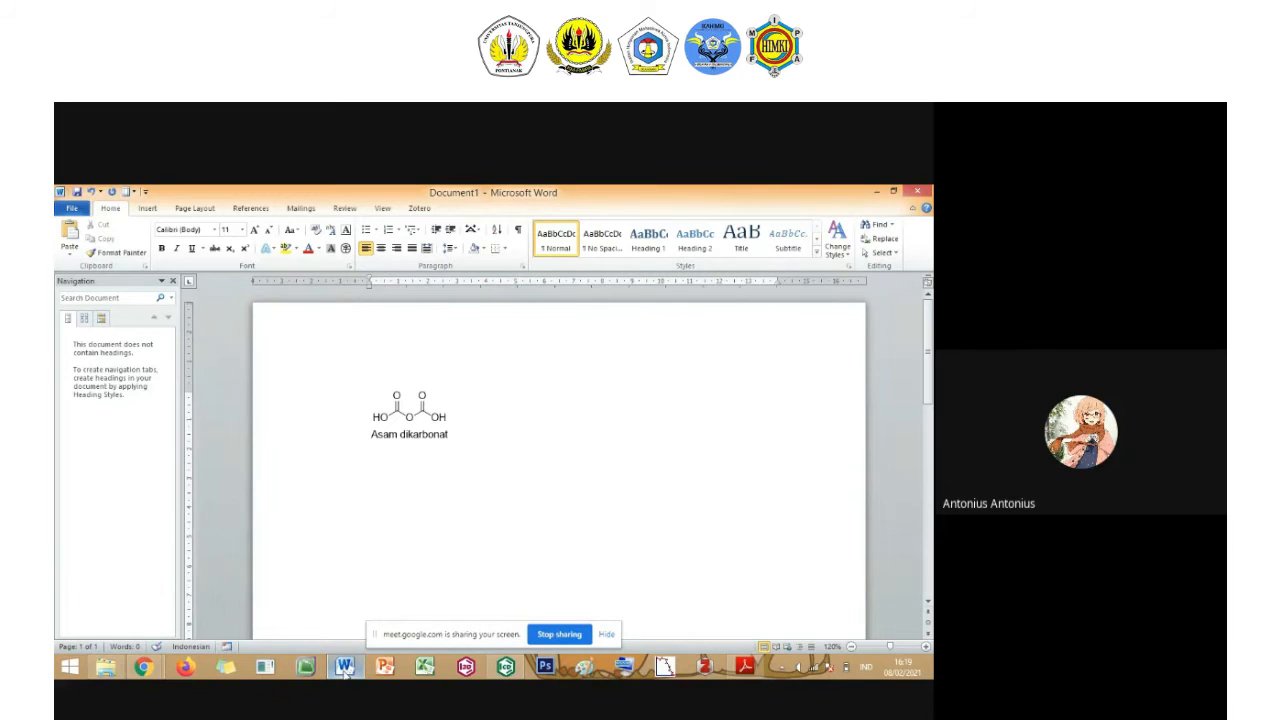
Scale the pasted "Asam dikarbonat" drawing up proportionally so it fills roughly half the page width.
left_click(409, 424)
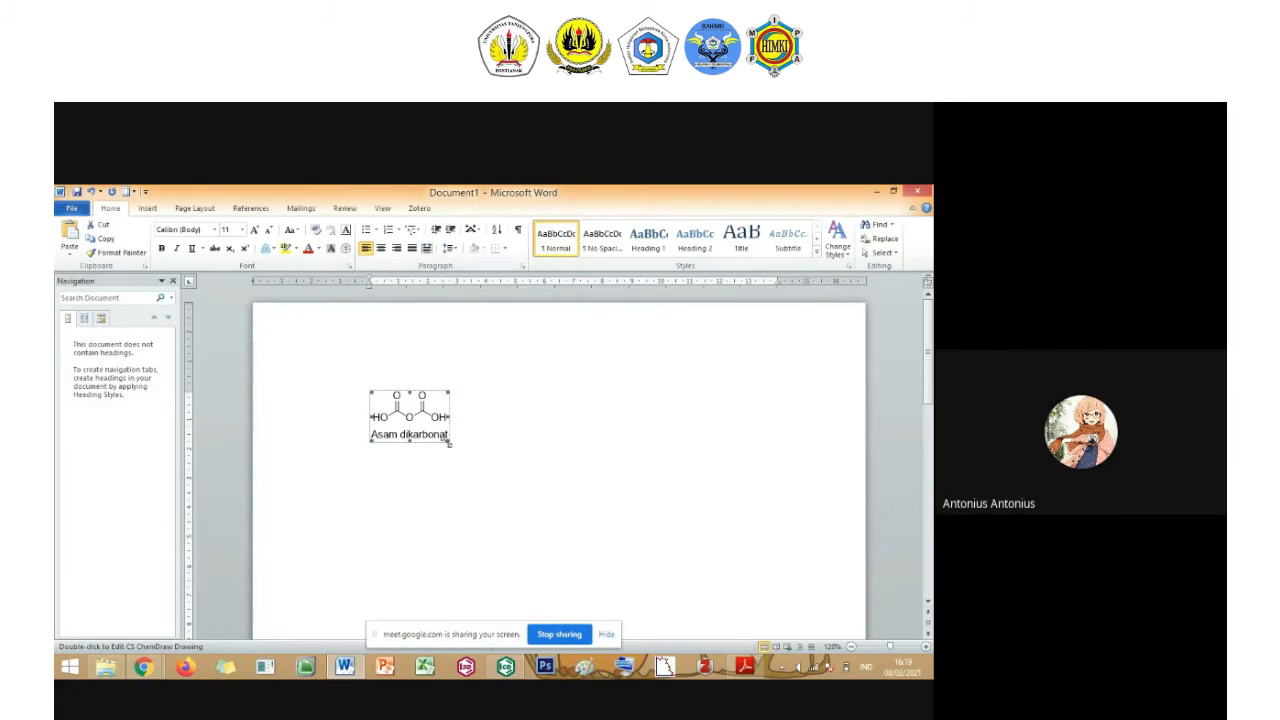
left_click_drag(448, 440, 740, 596)
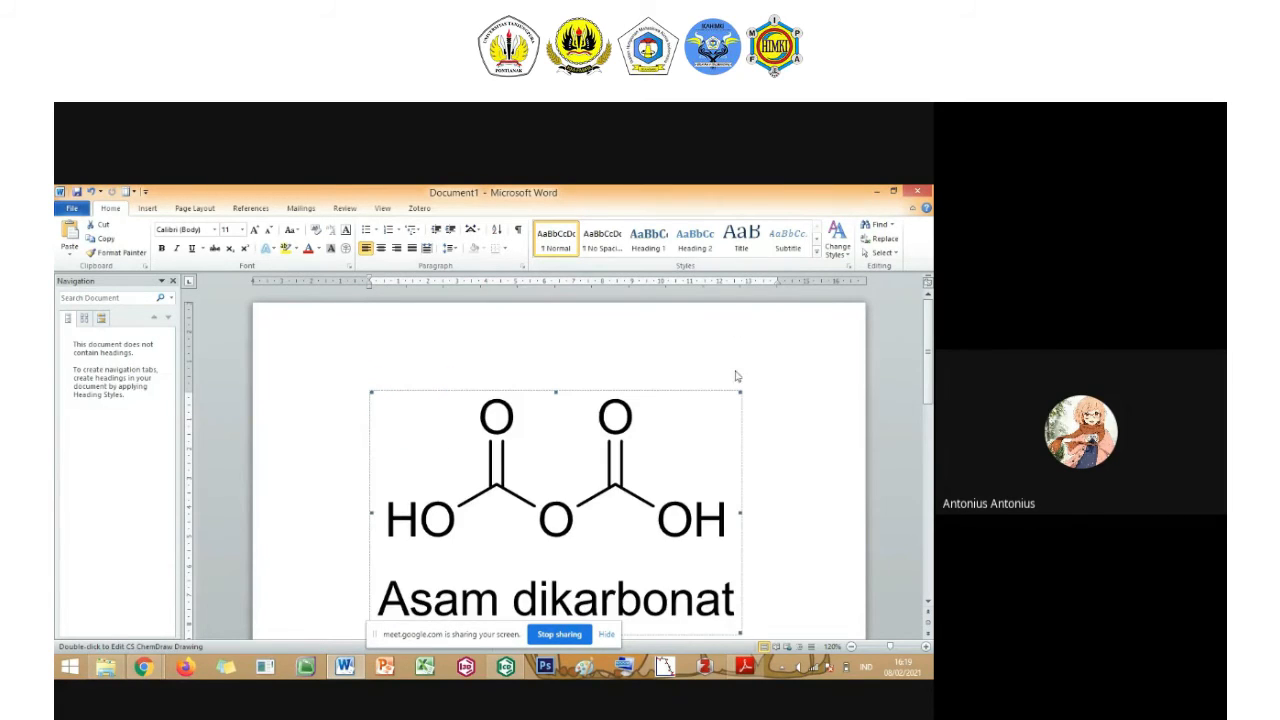
left_click_drag(741, 391, 525, 450)
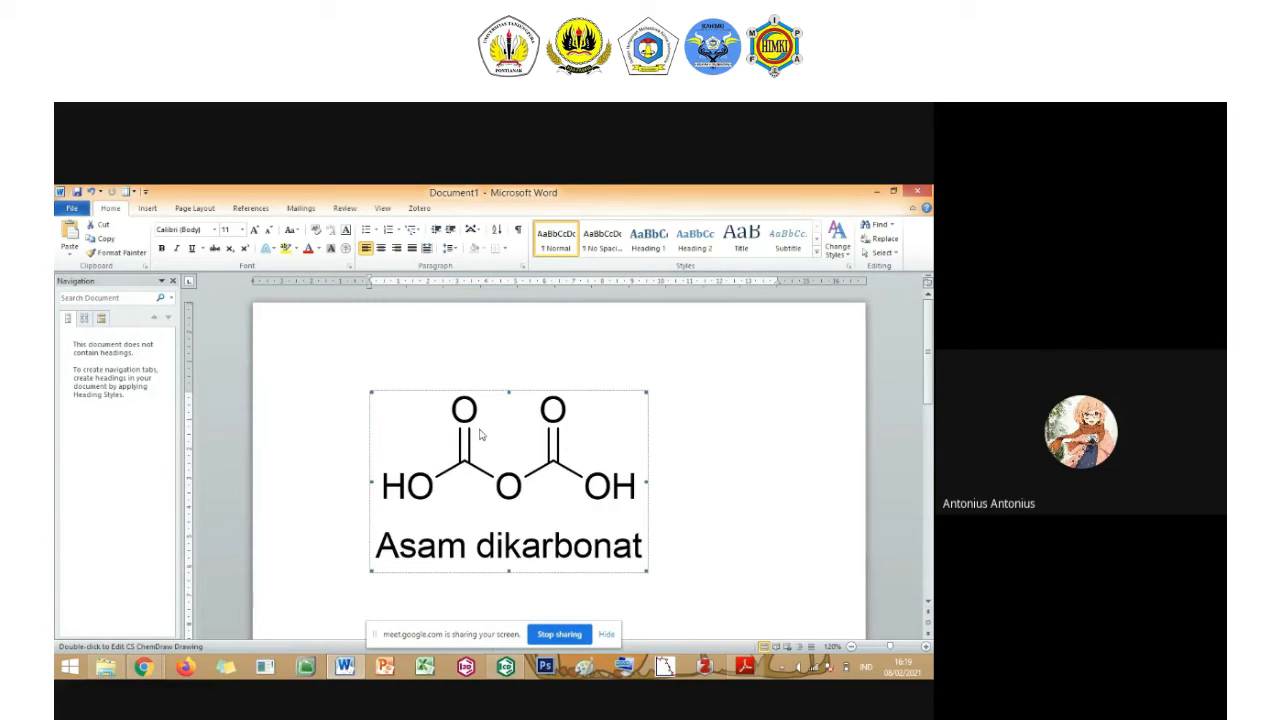
Open the embedded drawing for editing in ChemDraw and replace the left double-bonded oxygen with chlorine.
double_click(480, 434)
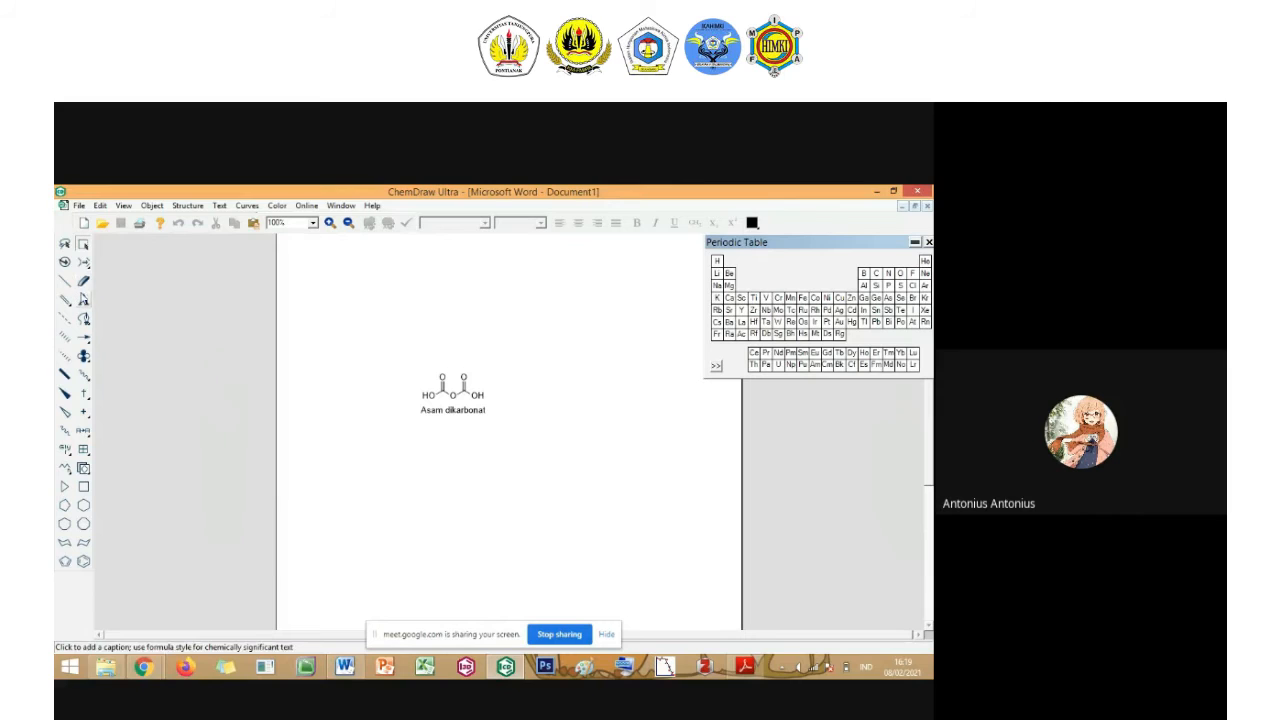
left_click(877, 274)
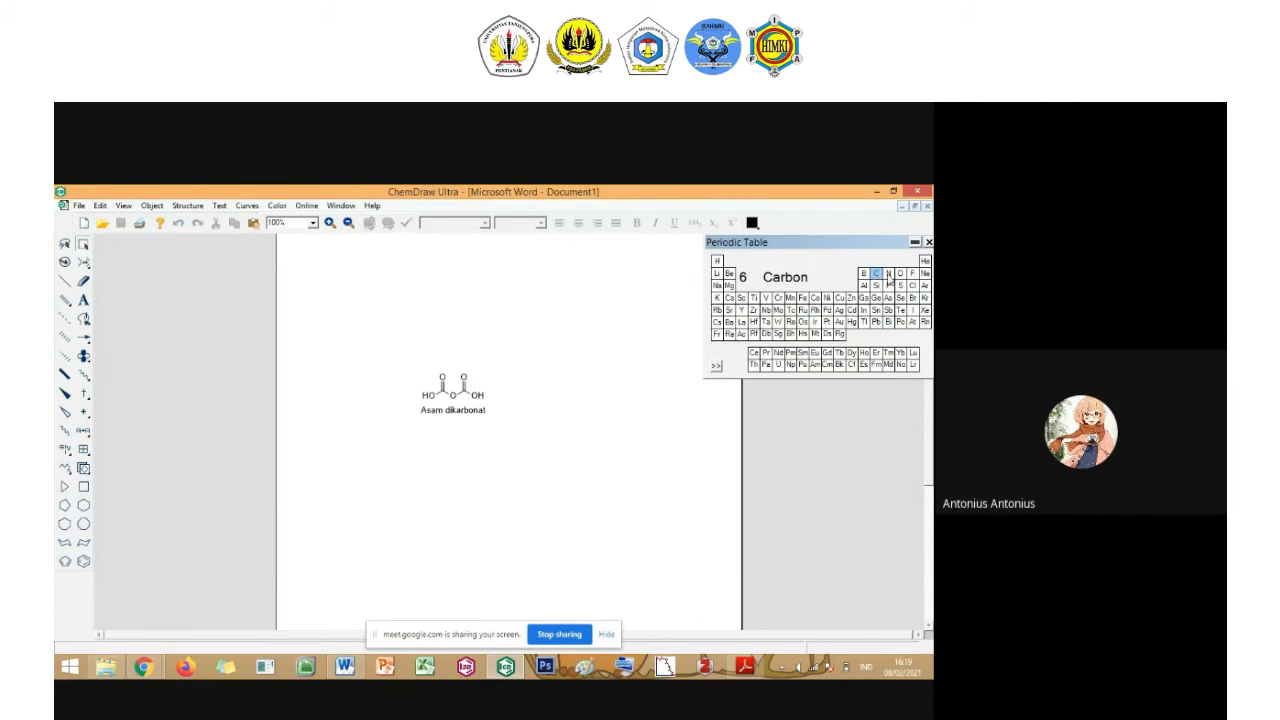
left_click(912, 286)
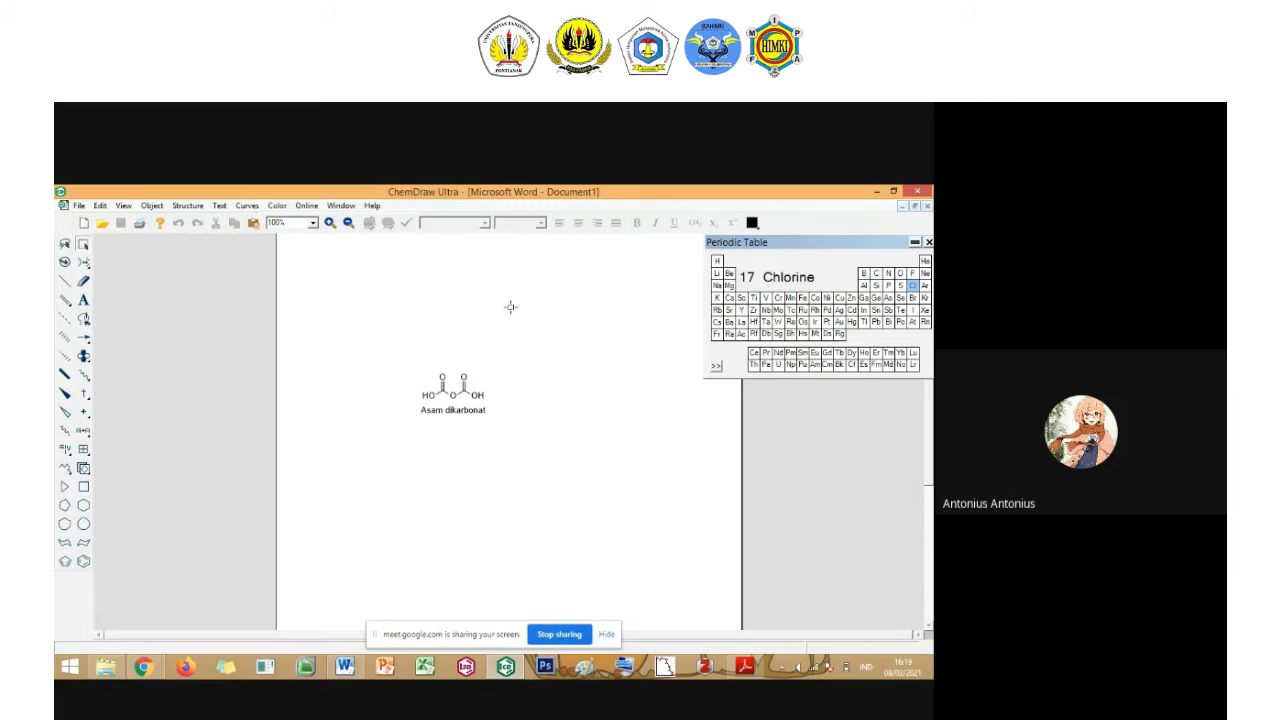
left_click(444, 378)
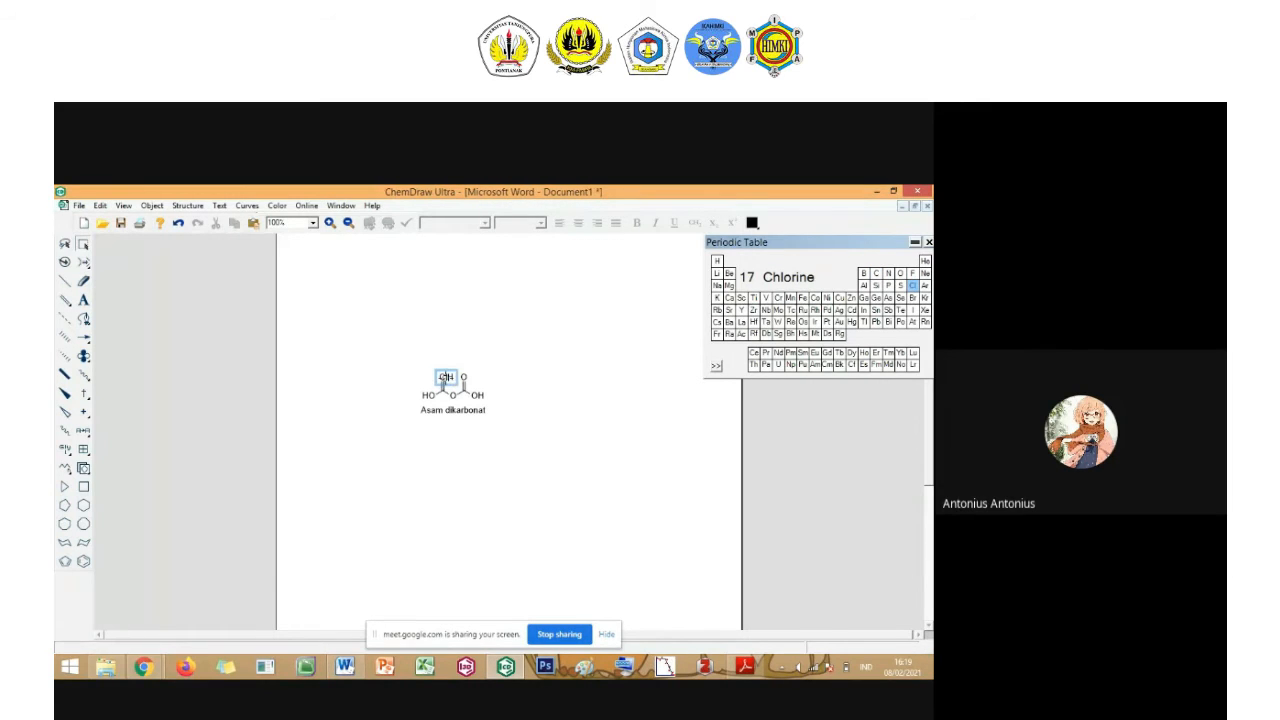
Trim the new atom label to "Cl" and close the editor, updating the drawing in the Word document.
left_click(83, 300)
left_click(447, 379)
left_click(451, 379)
key("BackSpace")
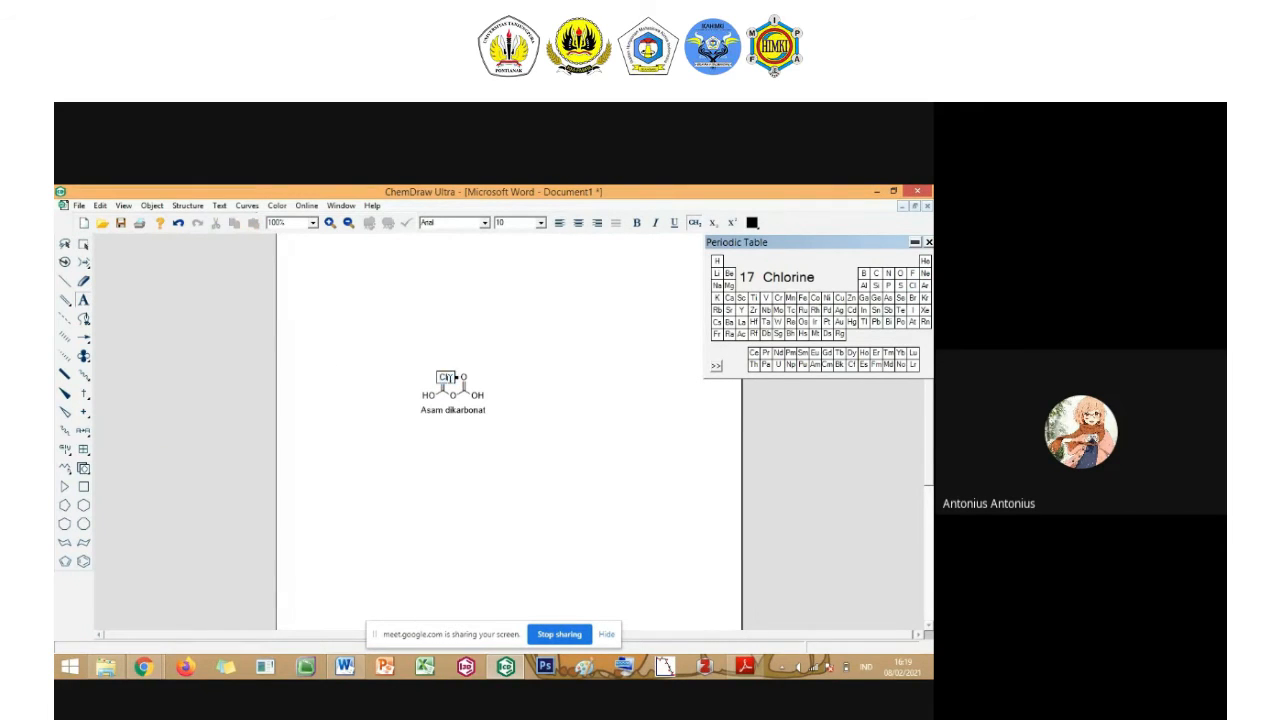
left_click(84, 246)
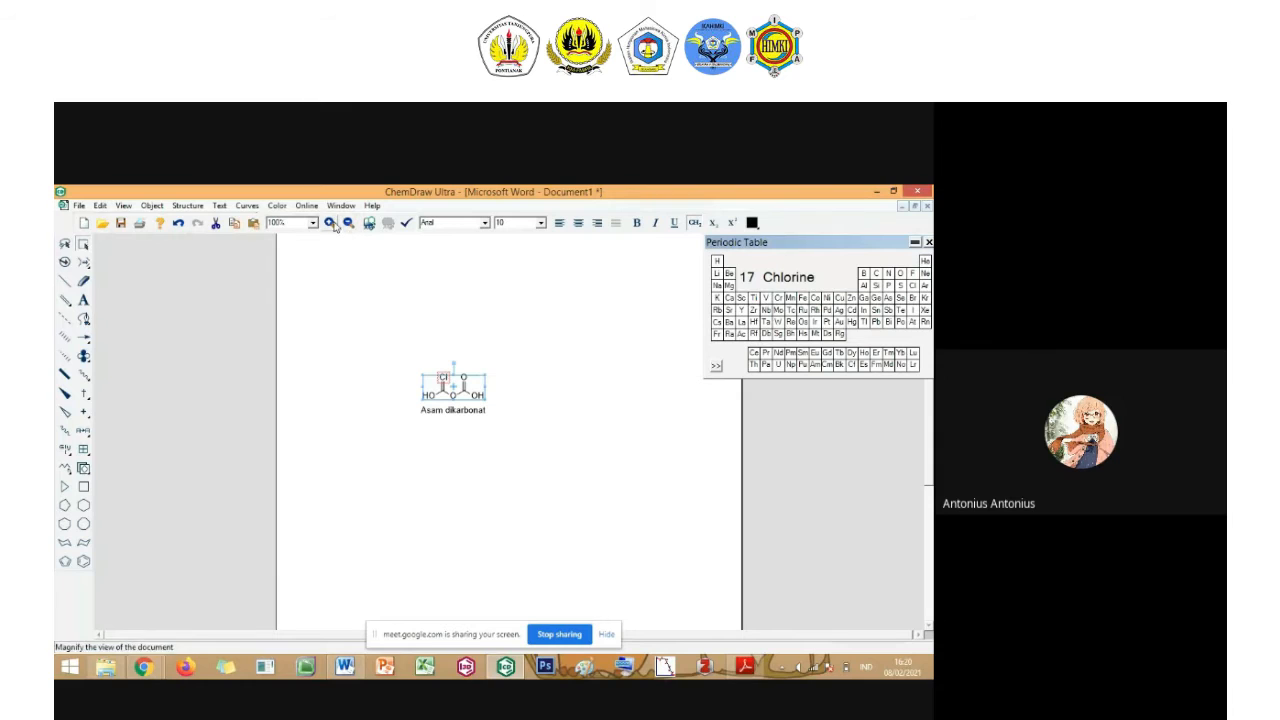
left_click(917, 190)
left_click(553, 476)
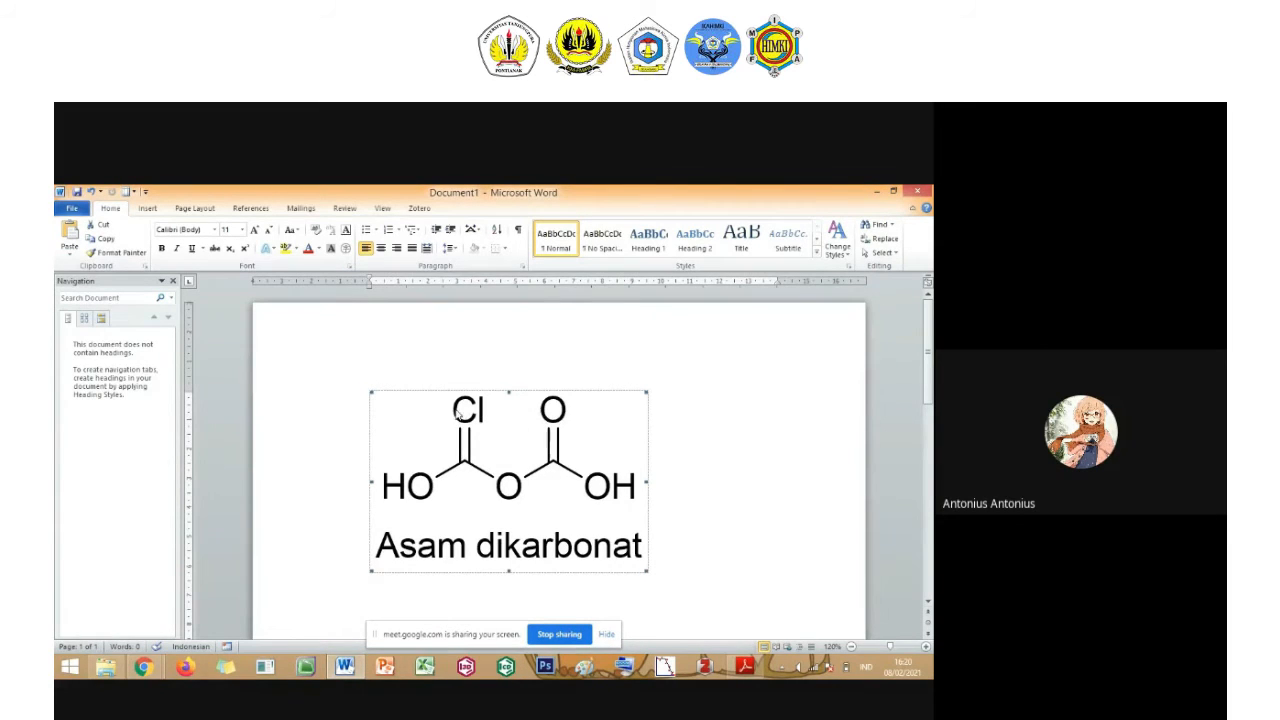
Reopen the embedded drawing in ChemDraw, change the "Cl" atom label back to "O", and return to Word.
double_click(492, 469)
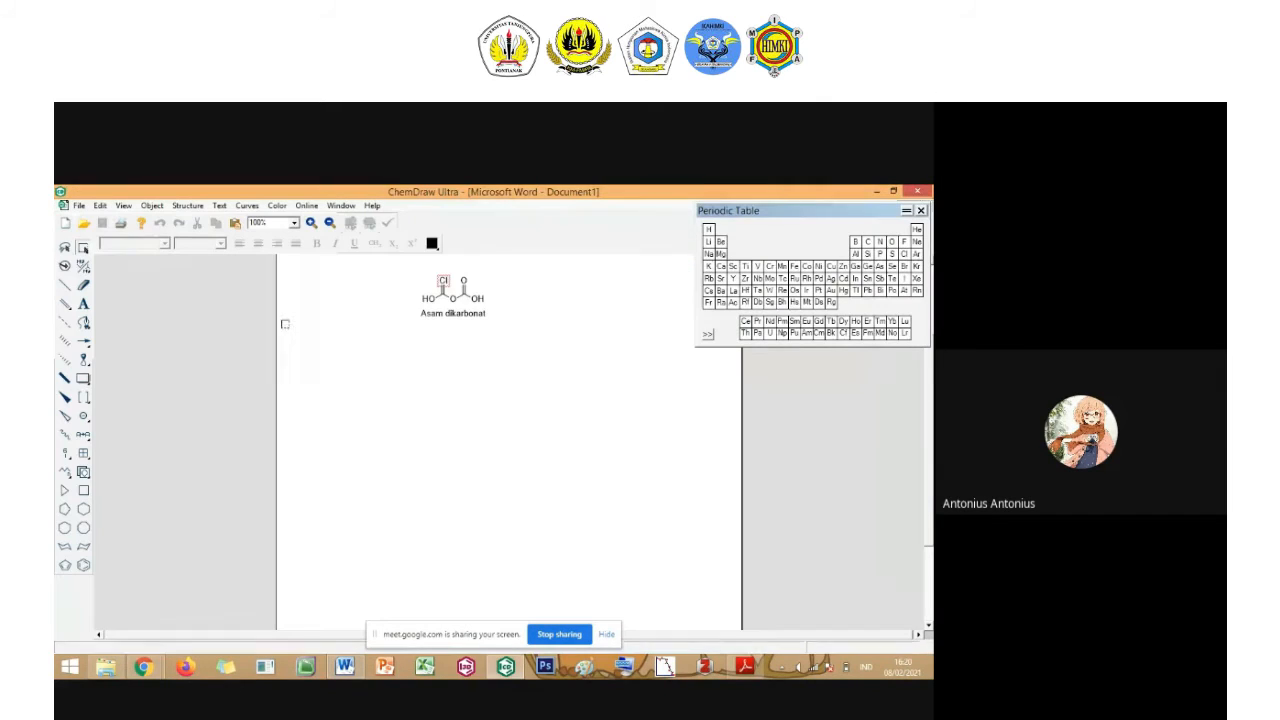
left_click(83, 303)
left_click(443, 280)
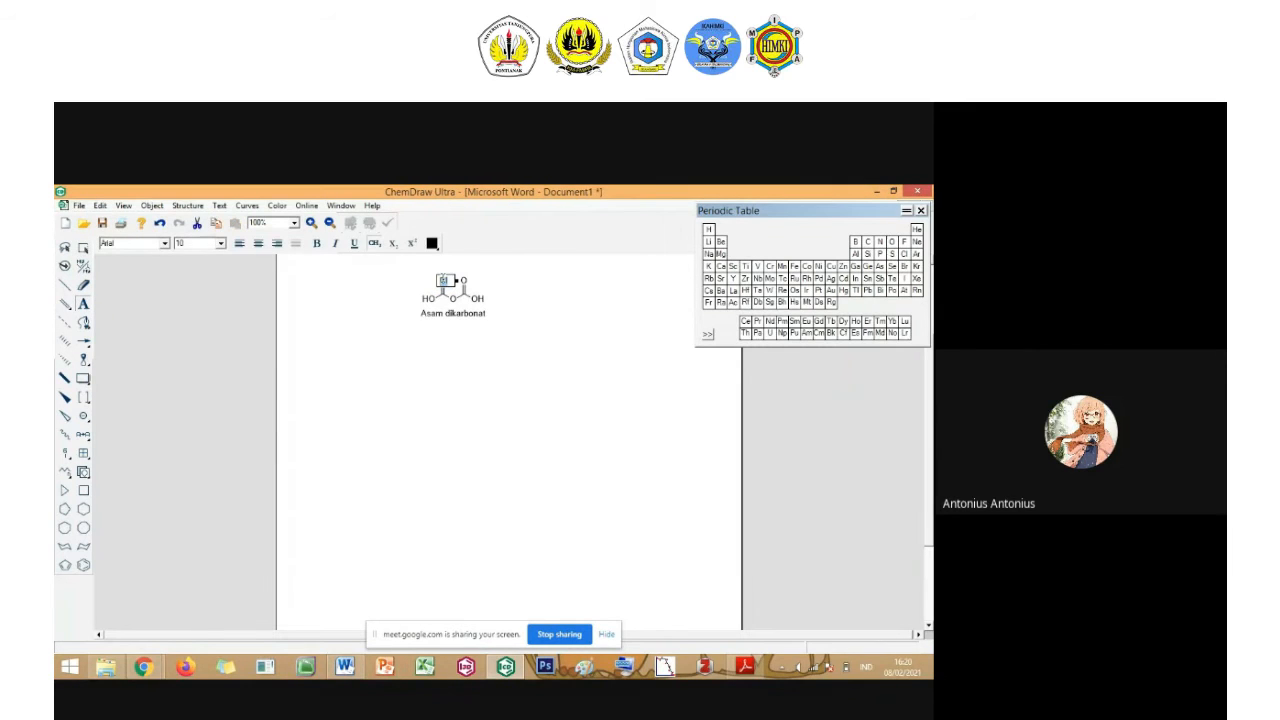
key("BackSpace")
type("O")
left_click(930, 187)
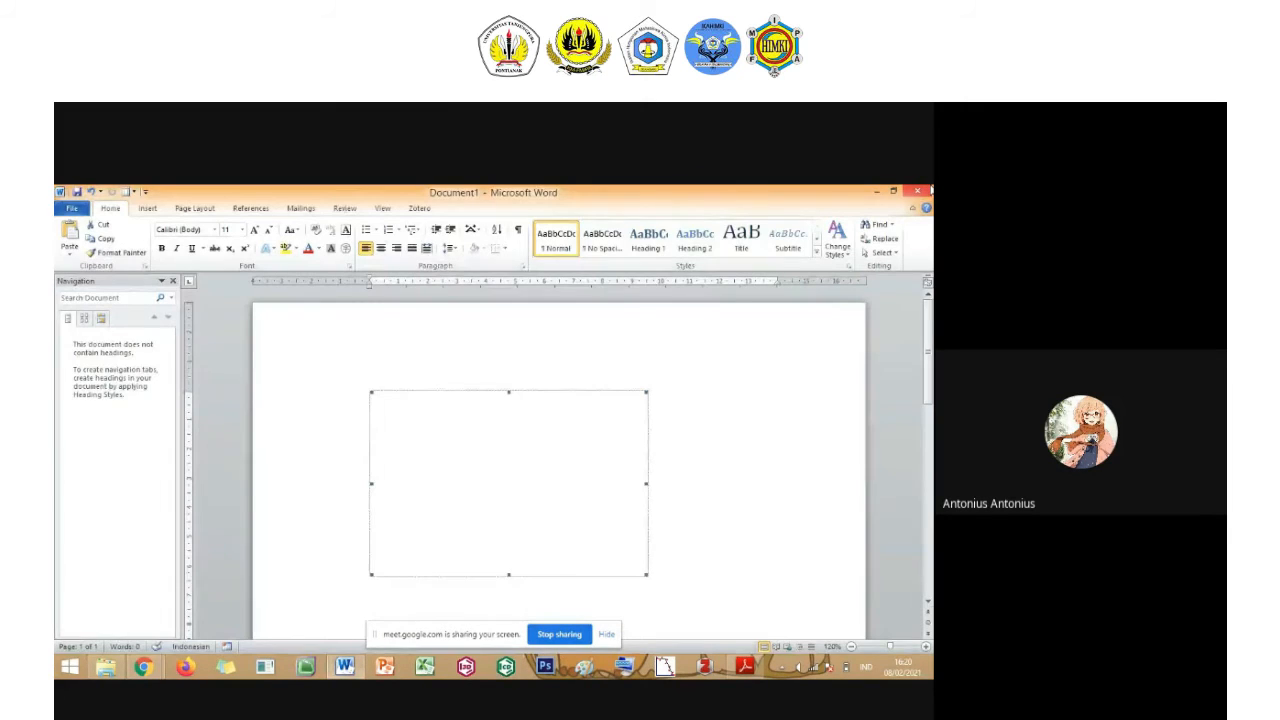
Reopen the embedded drawing to check the structure, close it, and slightly enlarge the object's frame in Word.
double_click(599, 458)
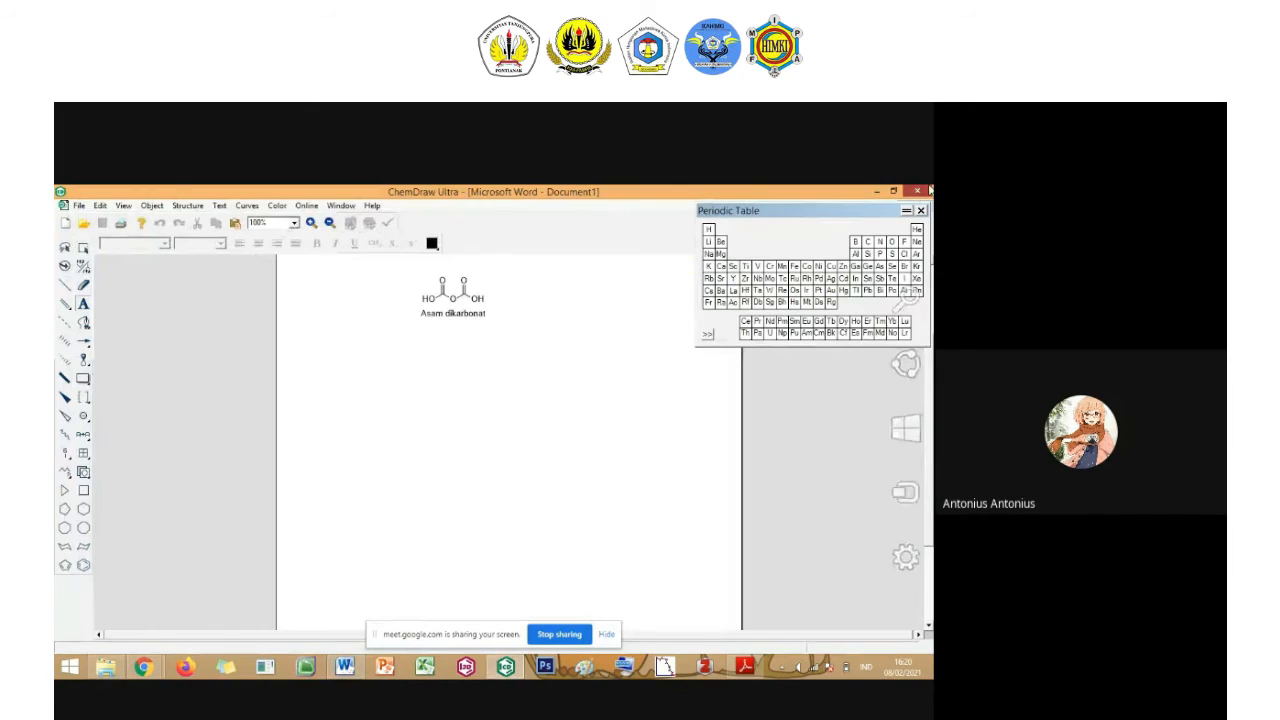
left_click(924, 190)
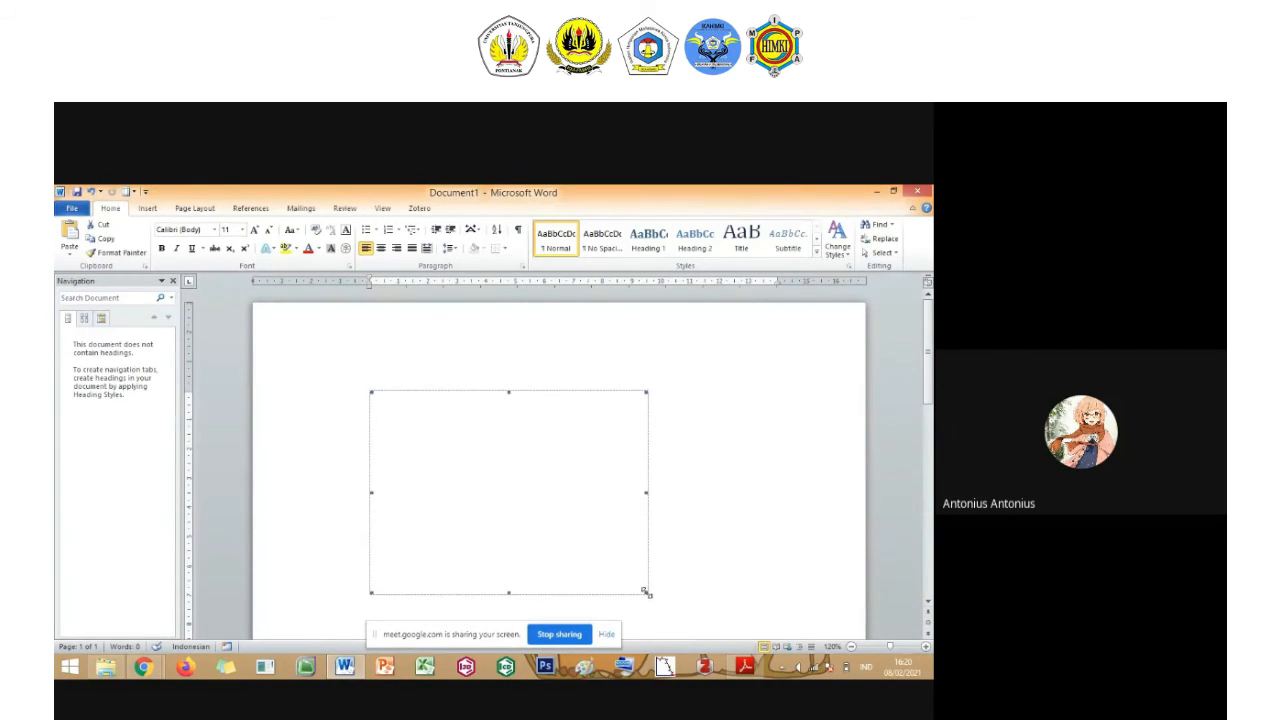
left_click_drag(647, 593, 684, 620)
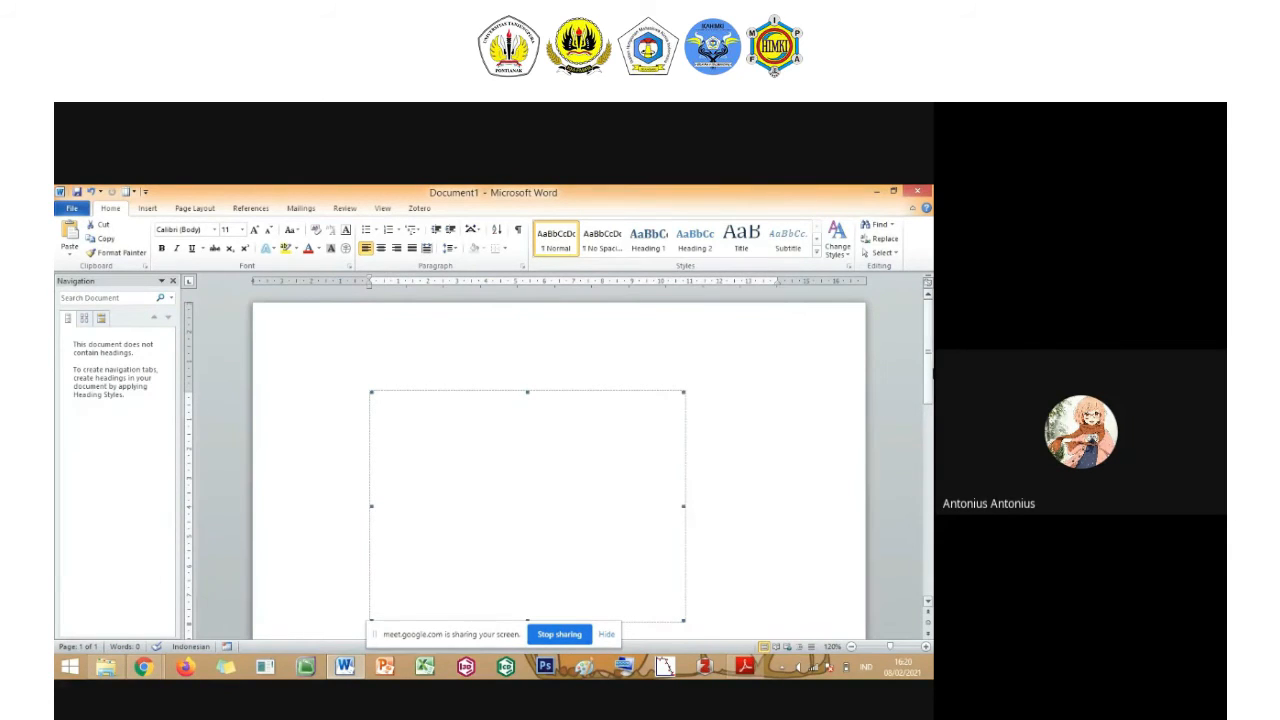
scroll(929, 380, "down", 3)
left_click(658, 447)
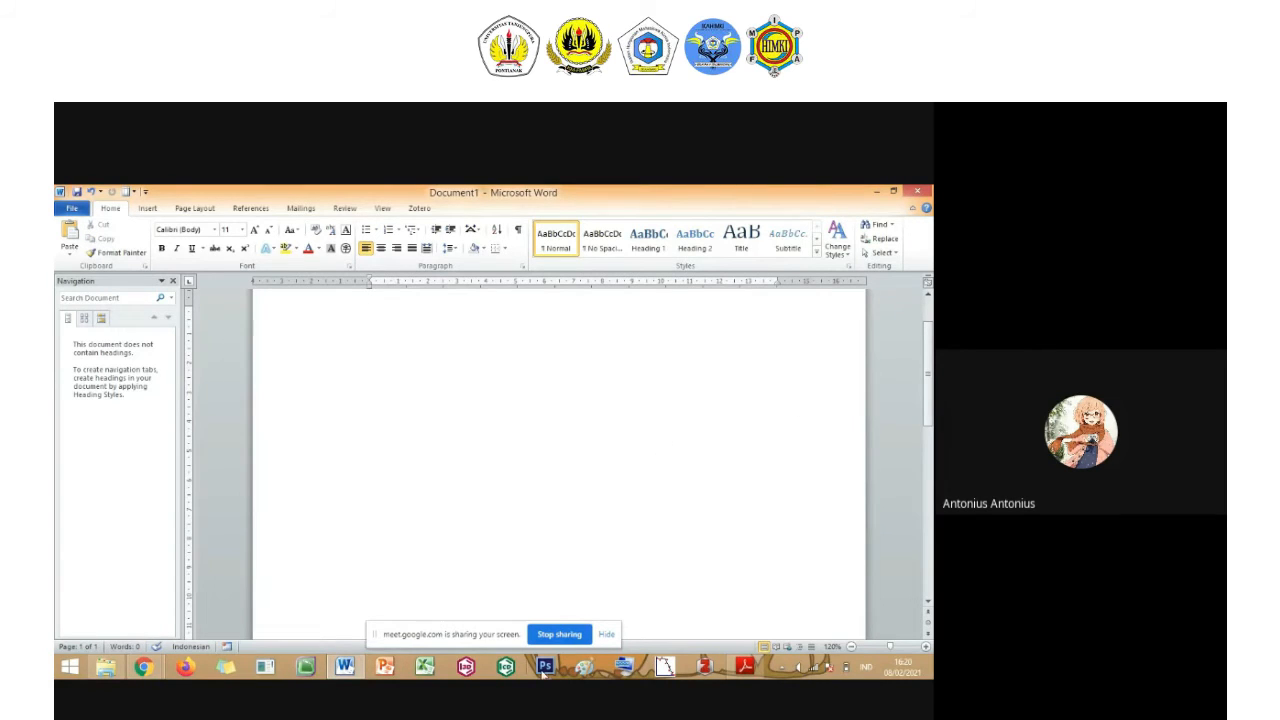
Switch to ChemDraw and display the Main, General and Style toolbars.
left_click(503, 668)
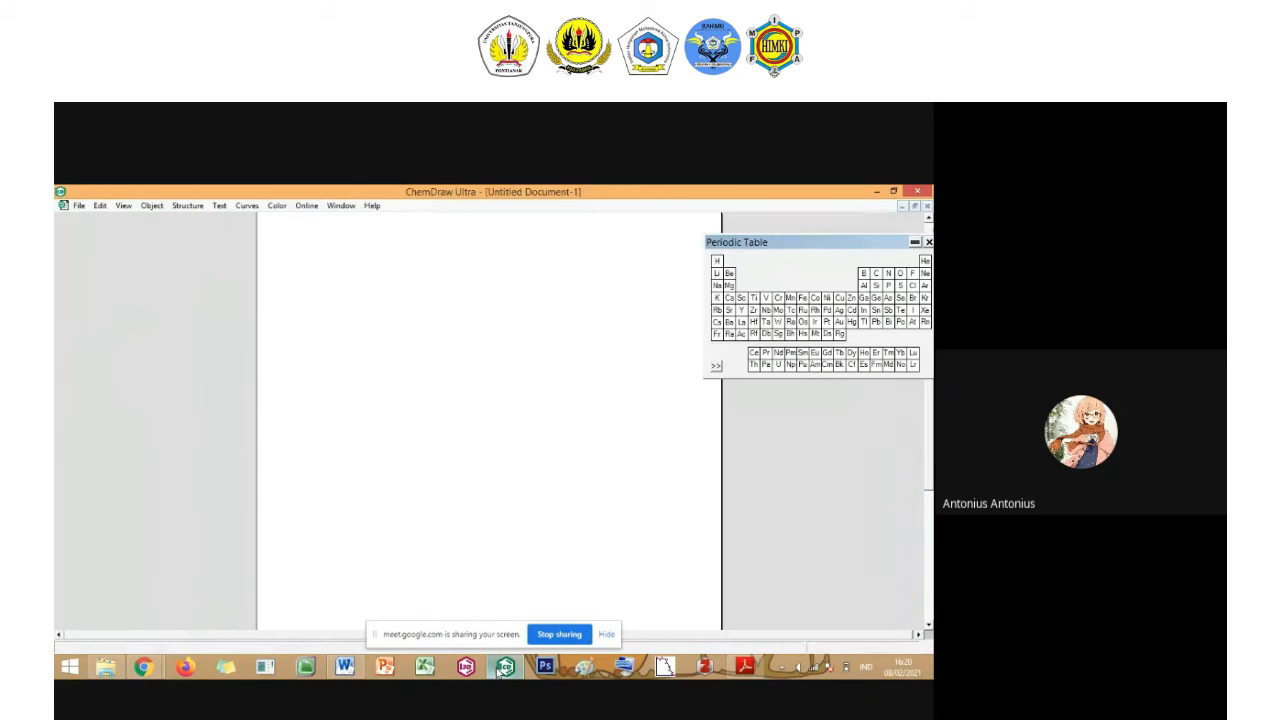
left_click(123, 205)
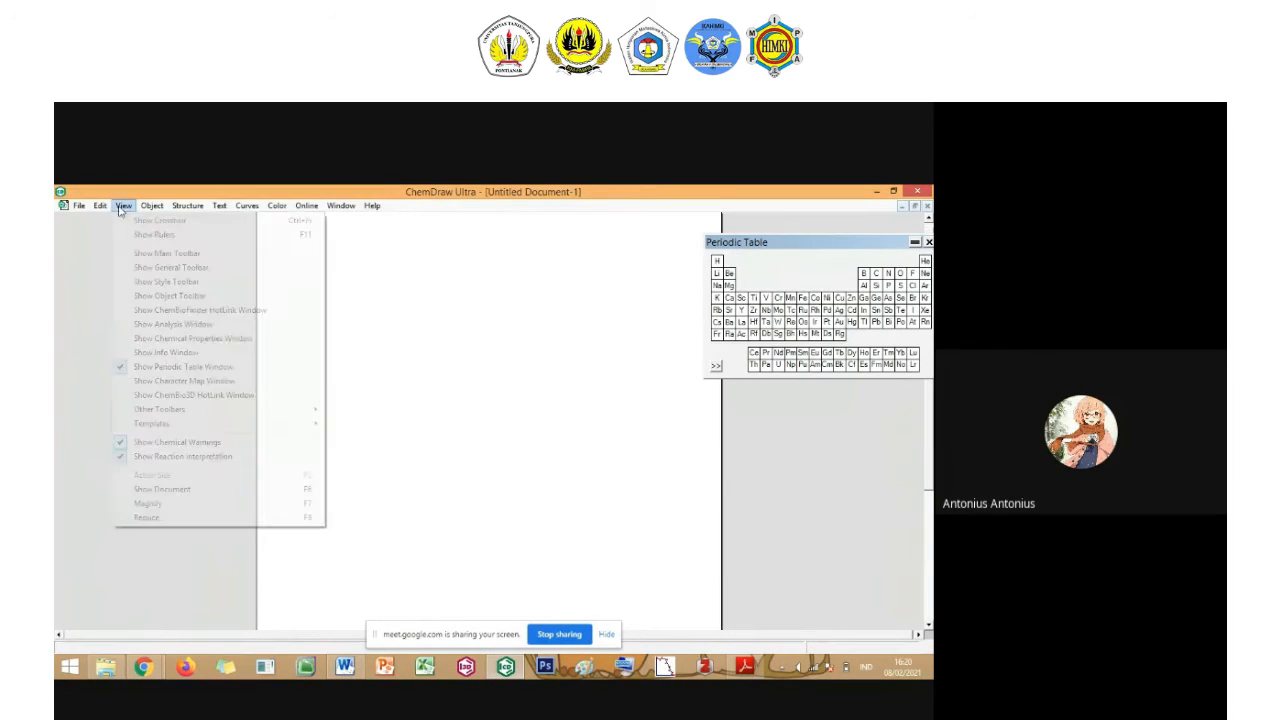
left_click(160, 253)
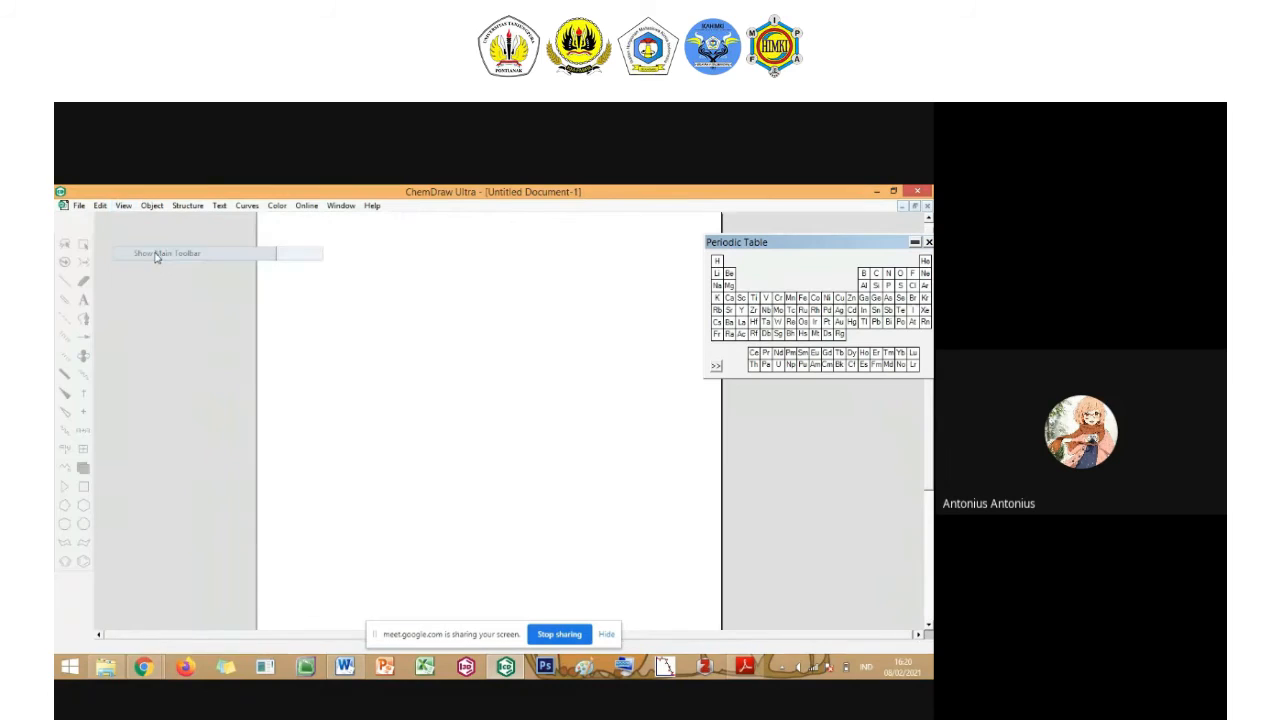
left_click(123, 205)
left_click(160, 267)
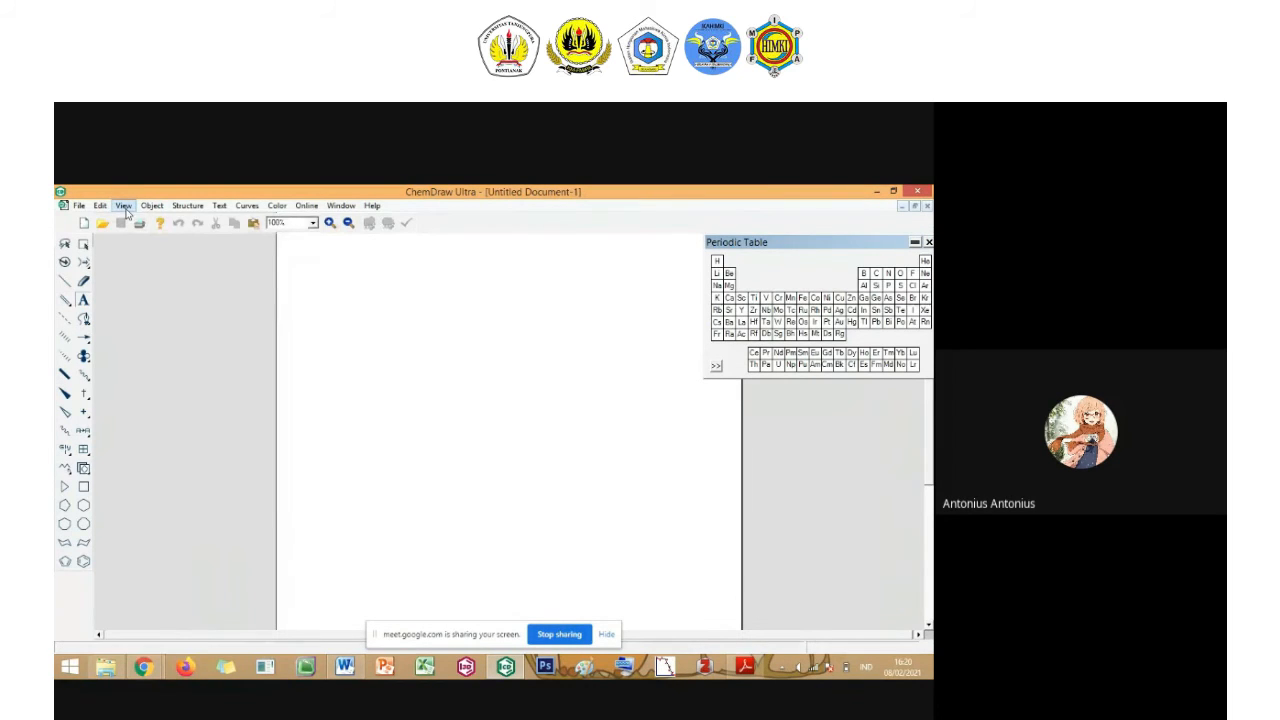
left_click(123, 205)
left_click(155, 281)
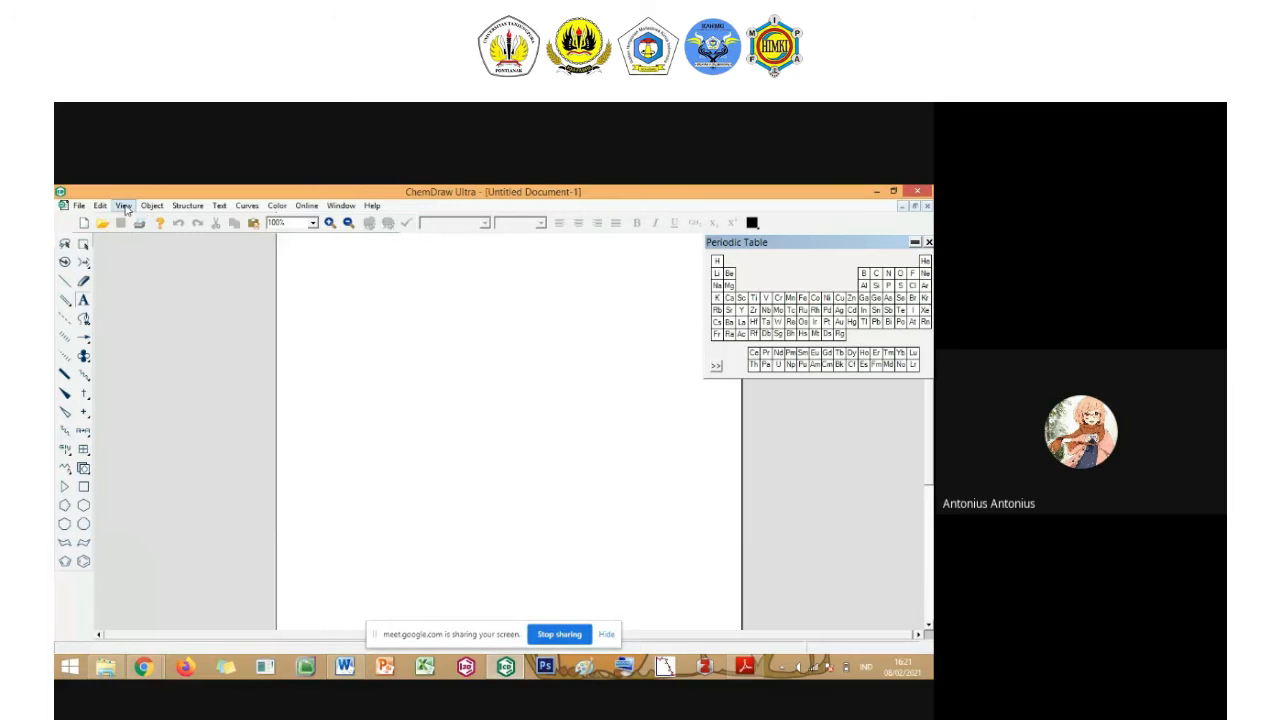
left_click(123, 205)
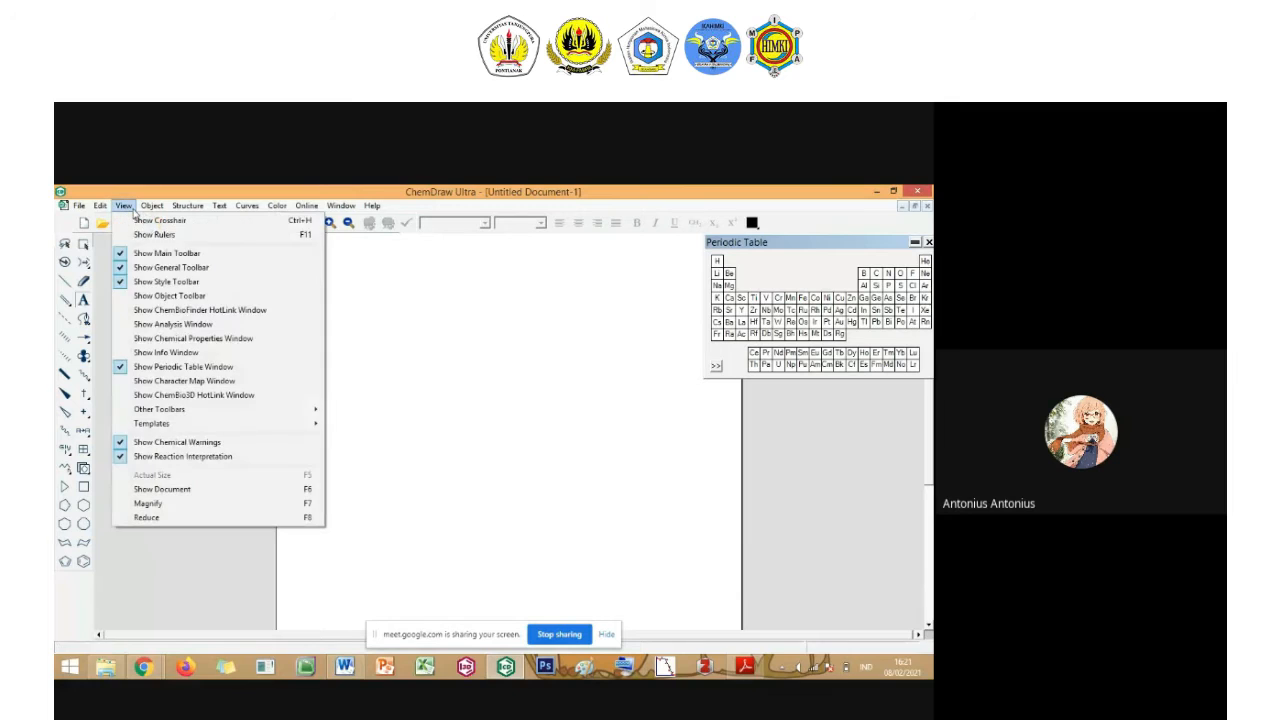
left_click(380, 337)
left_click(381, 333)
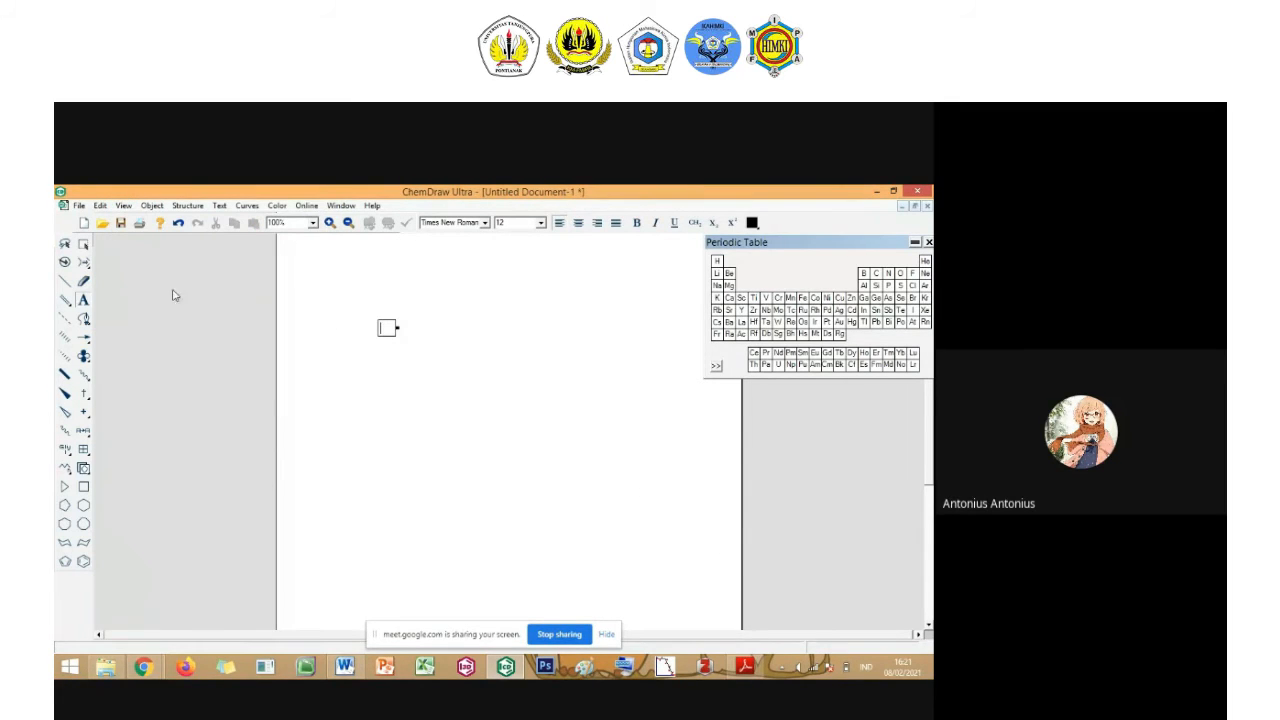
left_click(84, 246)
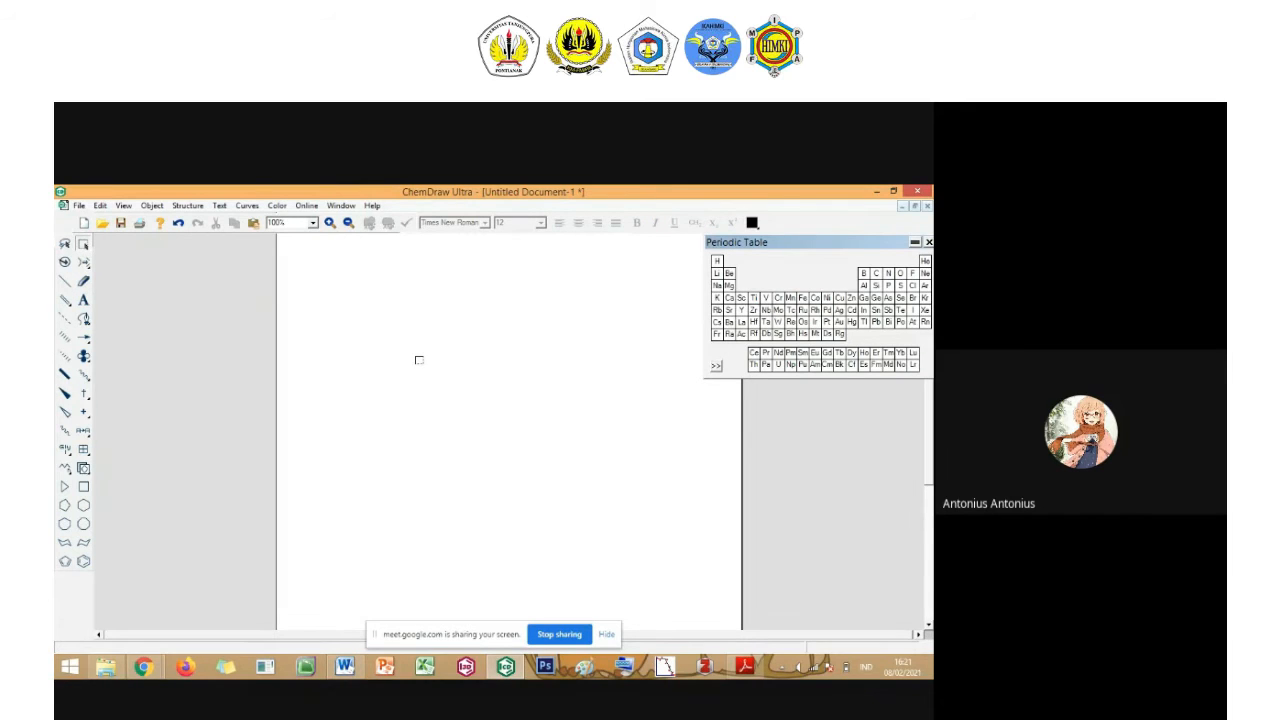
Draw four single bonds radiating from one central atom and label that atom as carbon from the periodic table.
left_click(65, 281)
left_click(401, 358)
left_click(424, 346)
left_click(424, 346)
left_click(424, 347)
left_click(876, 275)
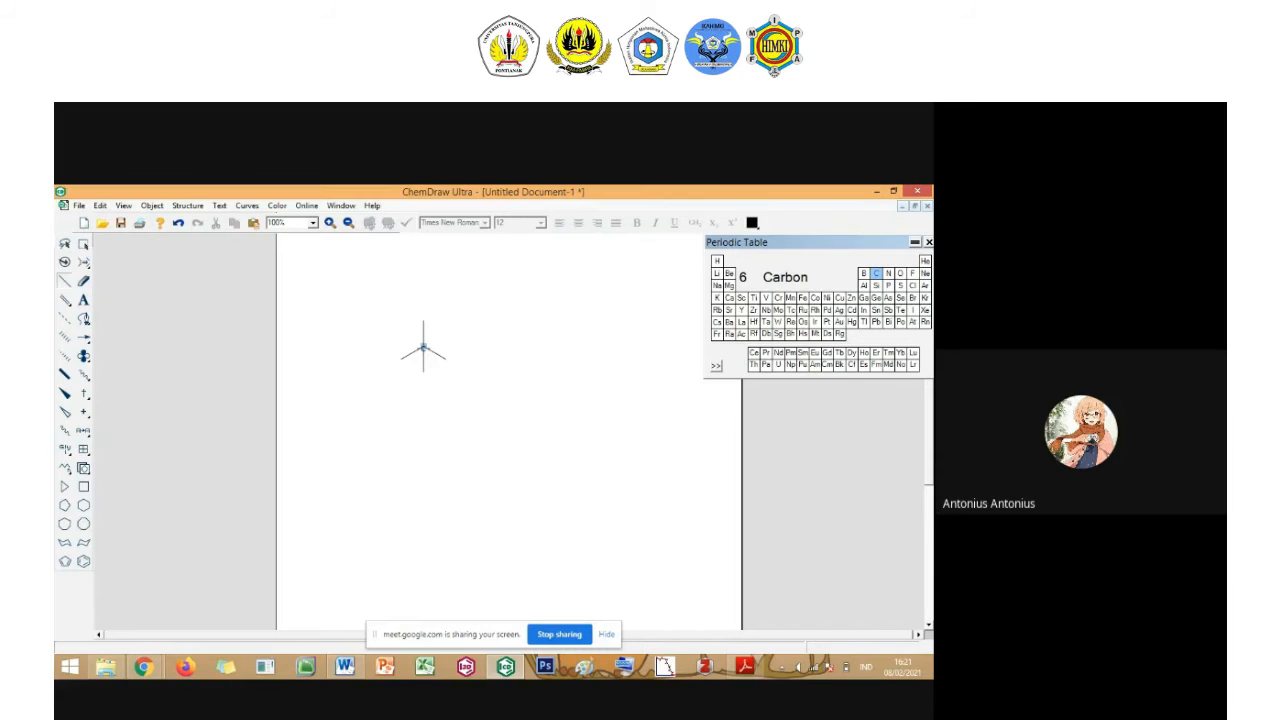
left_click(424, 347)
Label all four outer bond ends with hydrogen to complete the methane structure.
left_click(716, 261)
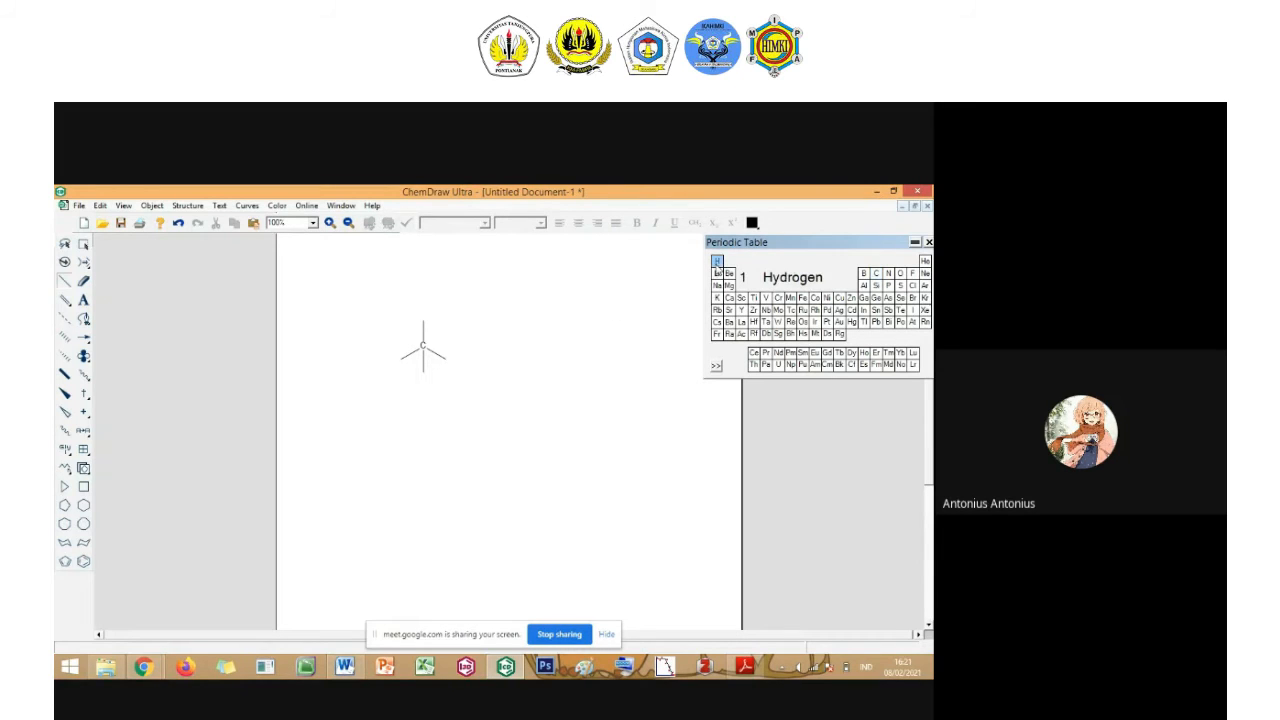
left_click(423, 319)
left_click(423, 370)
Copy the whole methane structure, paste it onto the blank PowerPoint title slide, and enlarge it to several times its size.
left_click(84, 245)
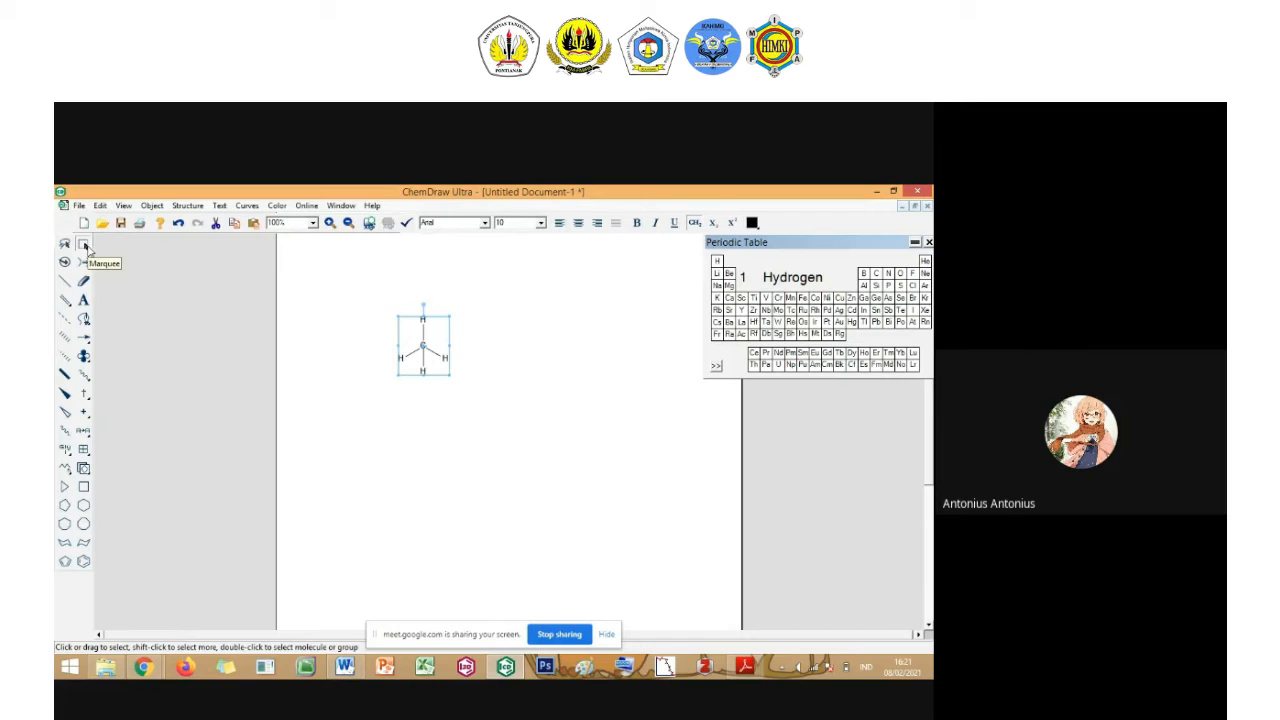
left_click(377, 675)
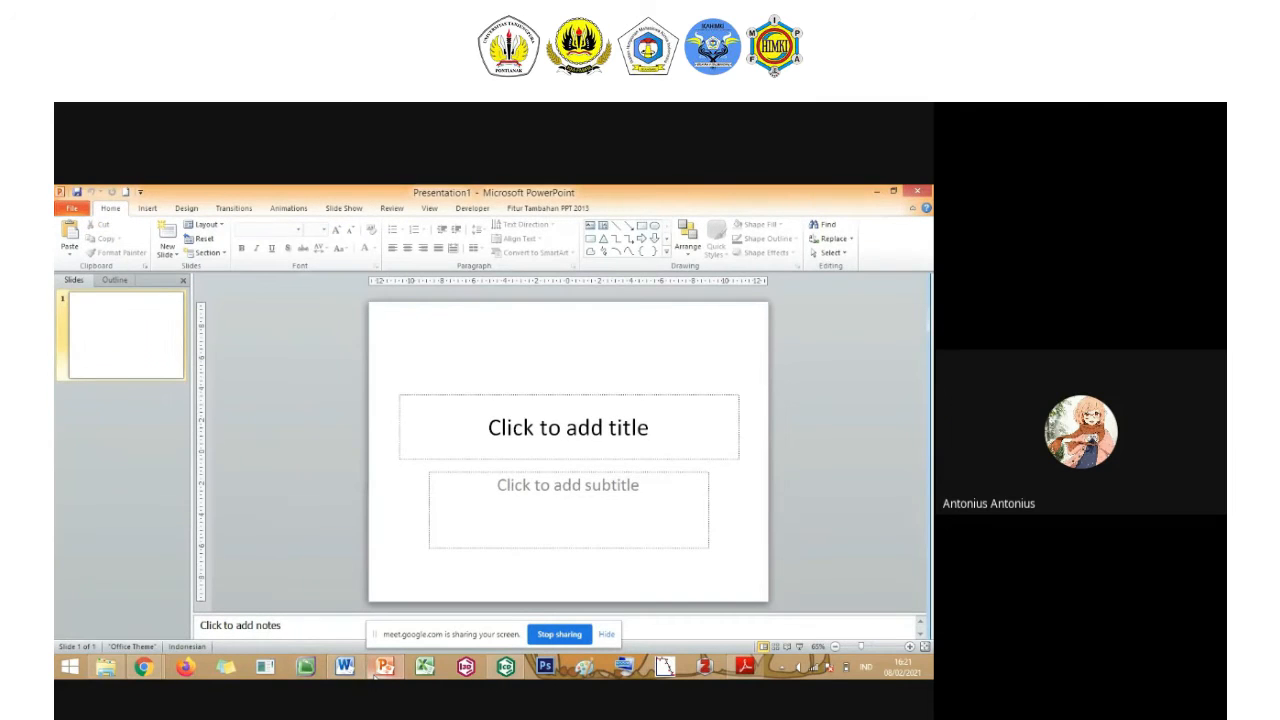
left_click(505, 667)
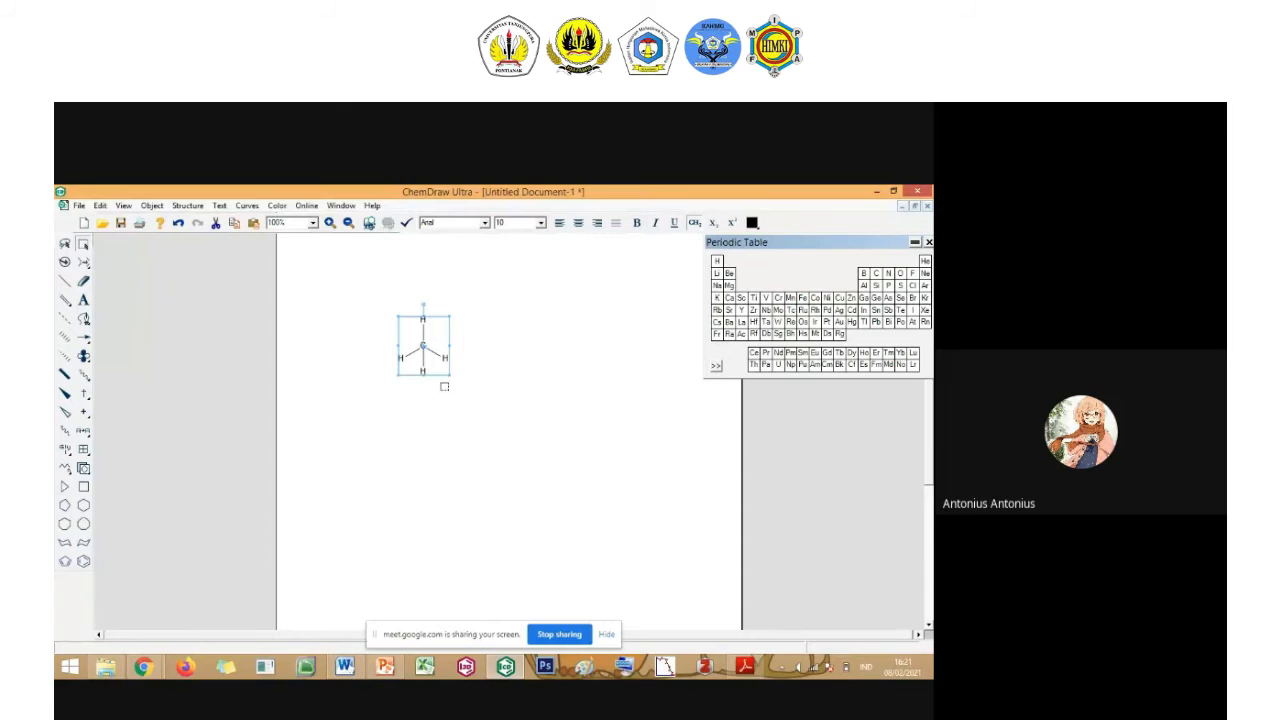
left_click(386, 667)
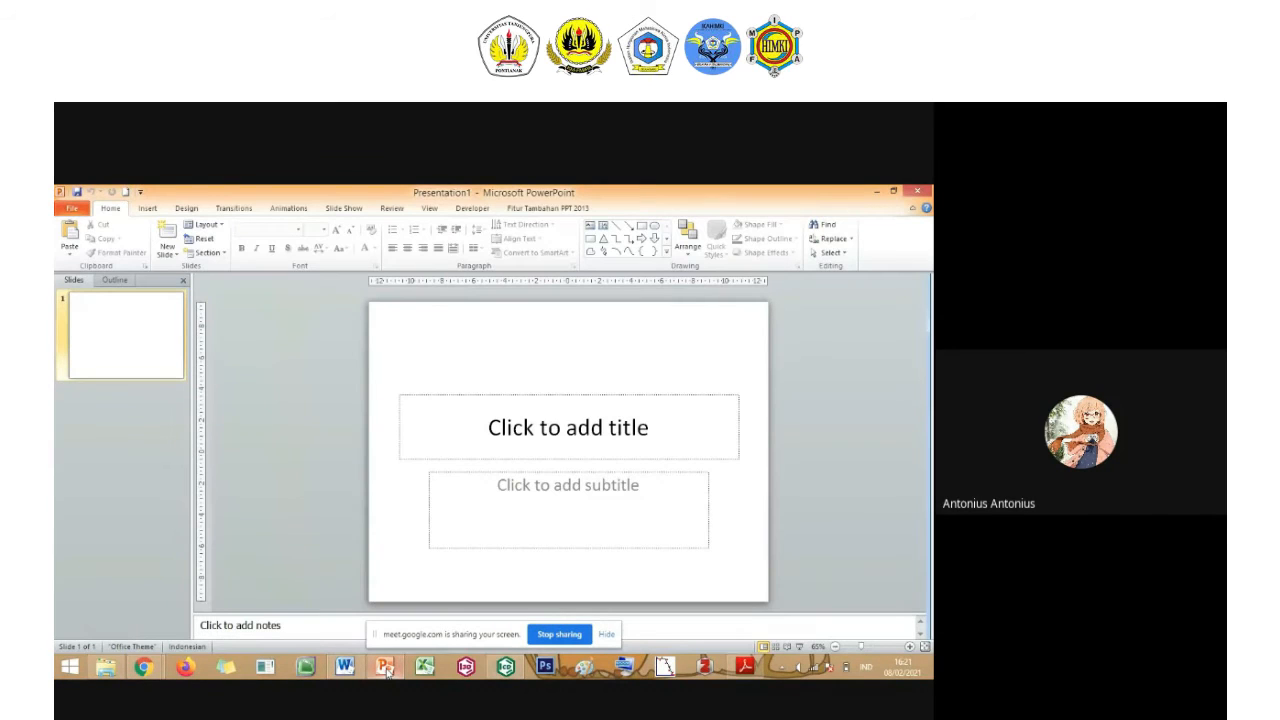
key("ctrl+v")
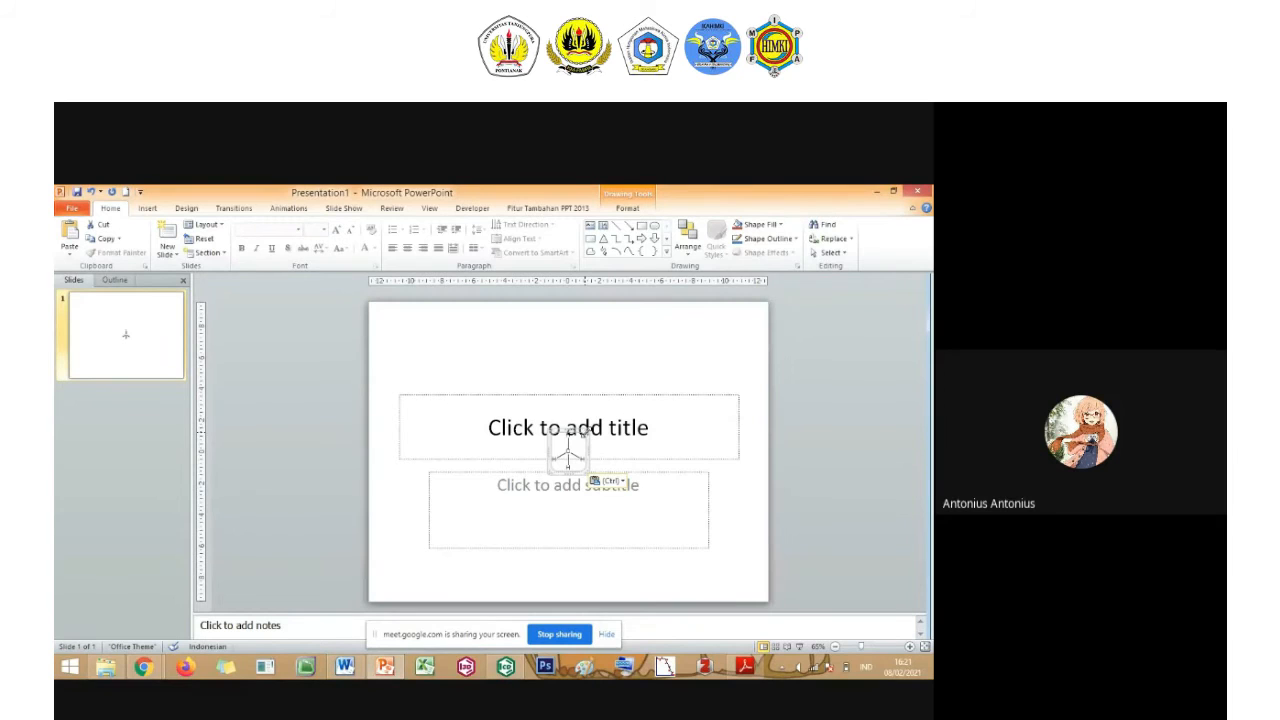
left_click_drag(584, 432, 722, 300)
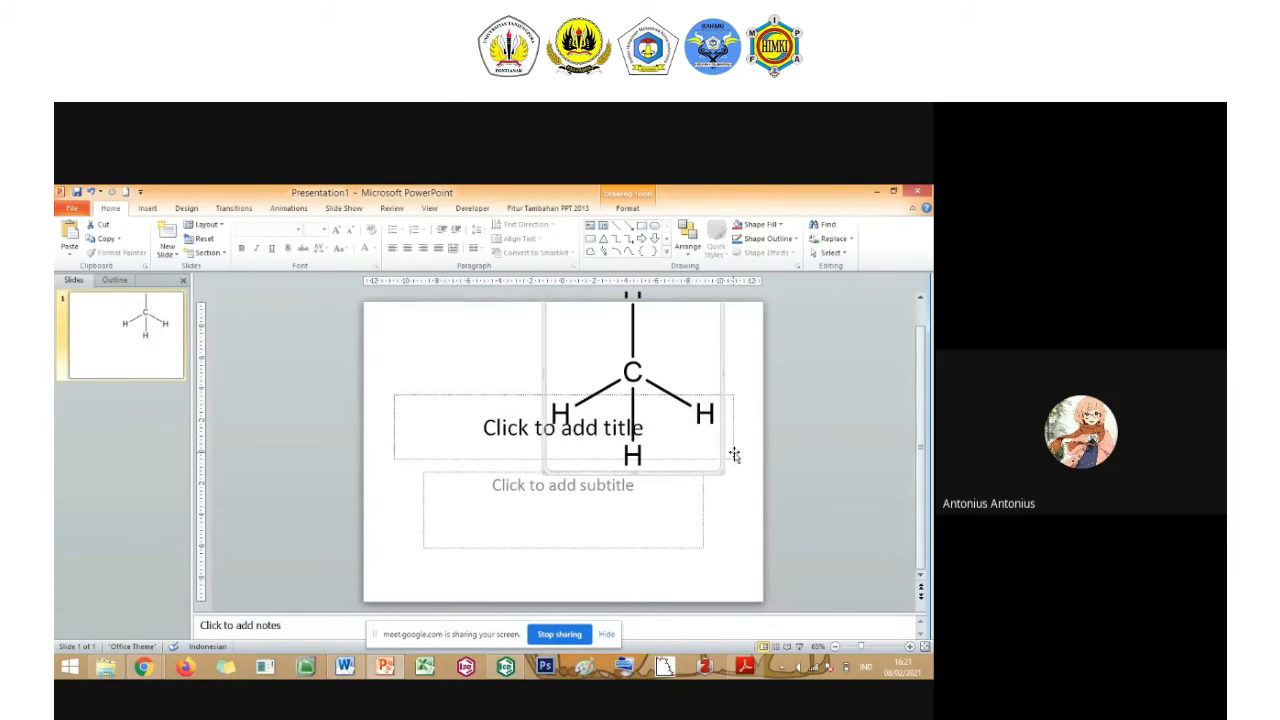